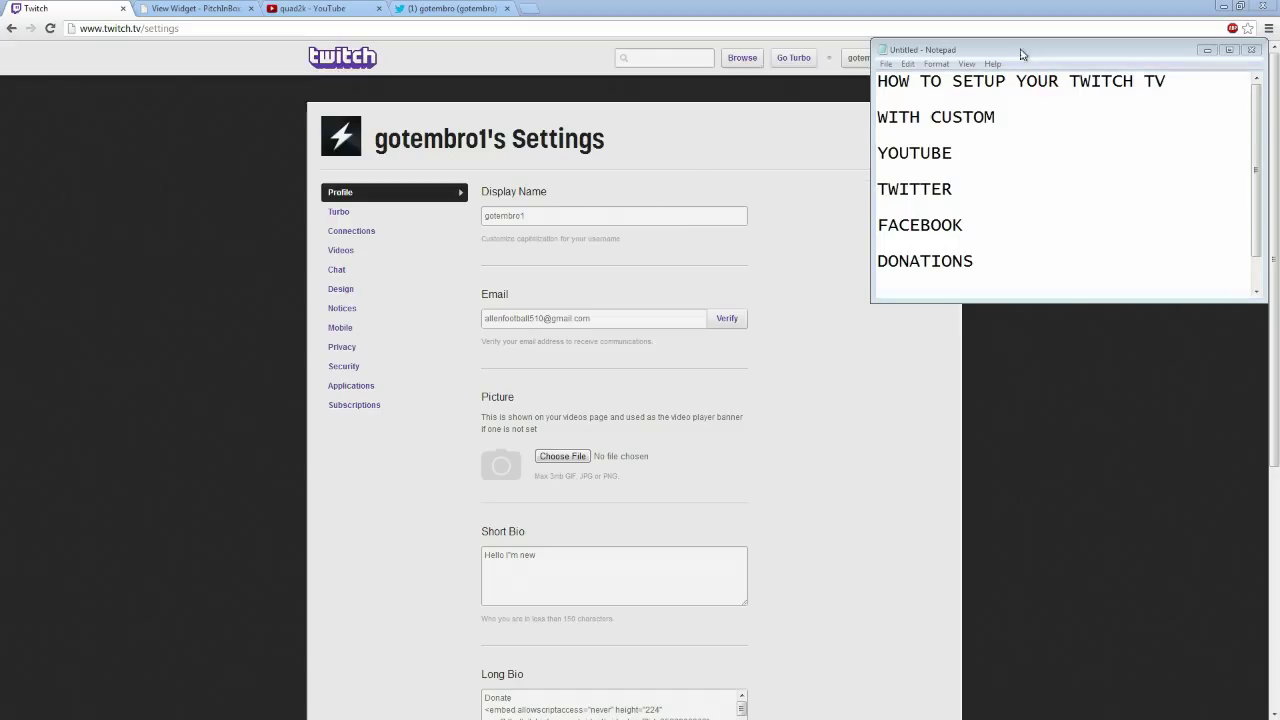
Bring the browser with the Twitch profile settings back in front of the notes
key("alt+Tab")
scroll(746, 166, "down", 3)
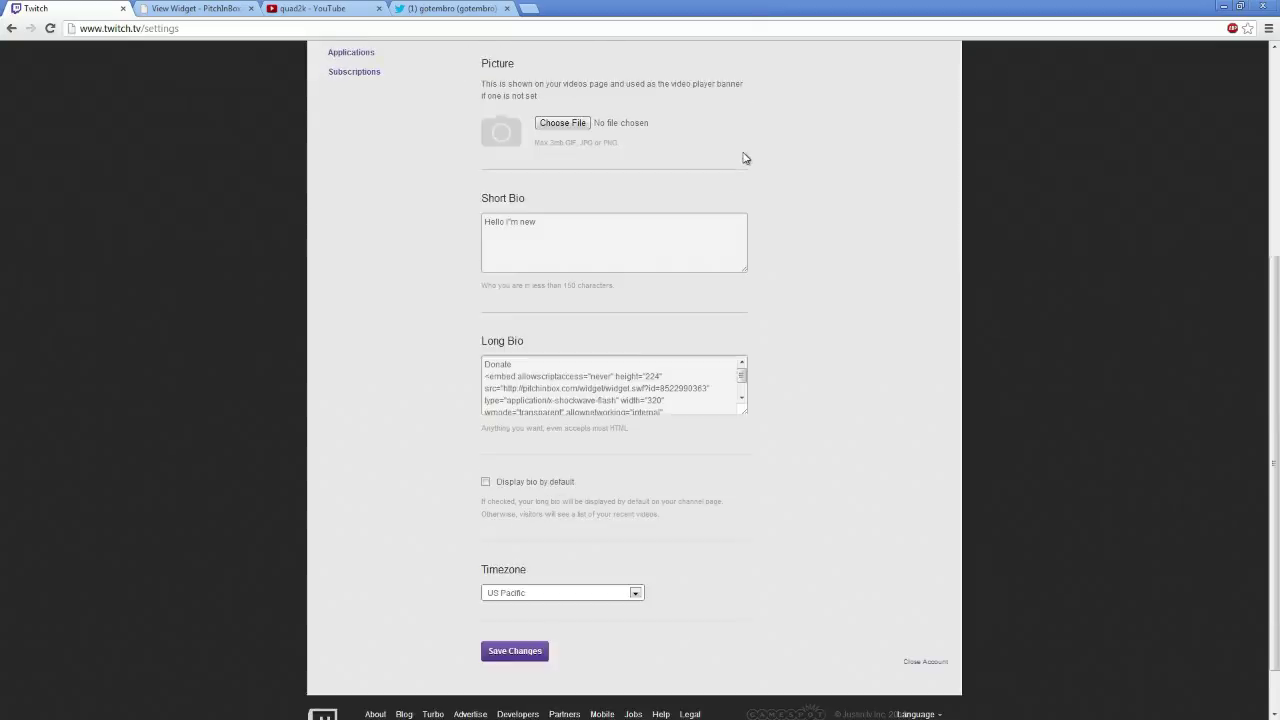
scroll(806, 196, "up", 2)
scroll(740, 204, "up", 2)
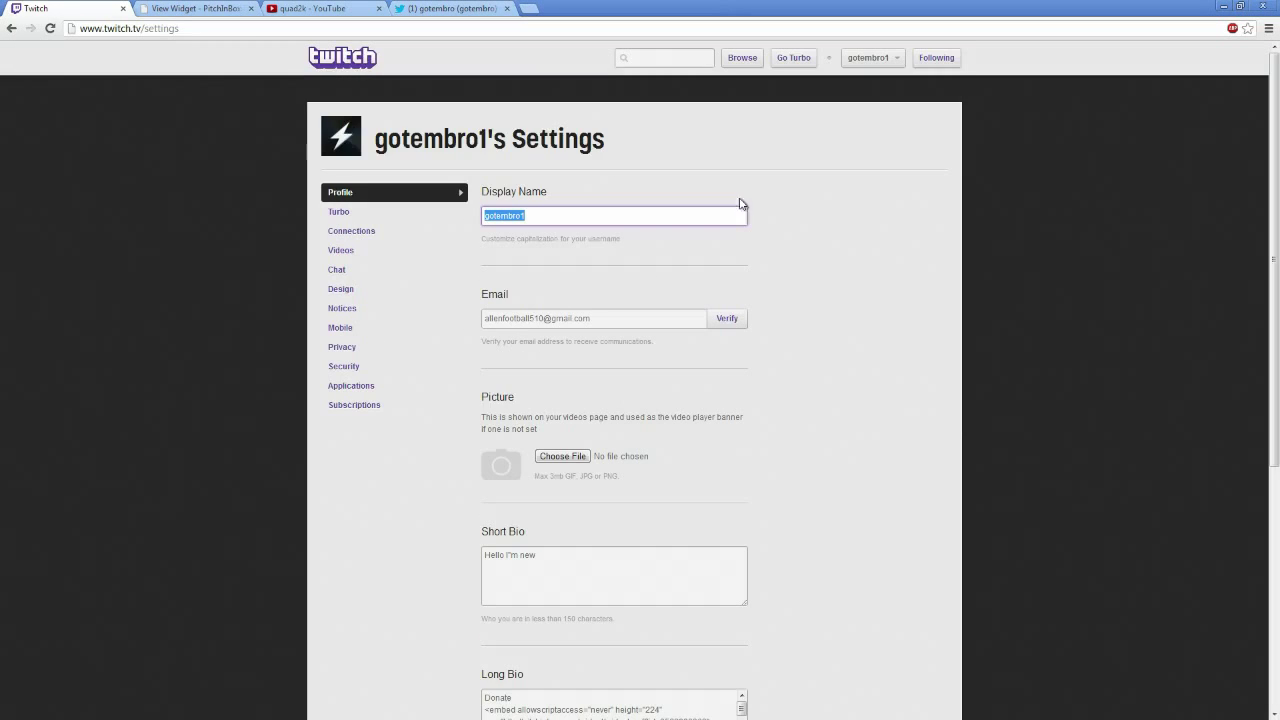
Reload the profile settings page from the account menu and scroll down to the Long Bio
left_click(140, 29)
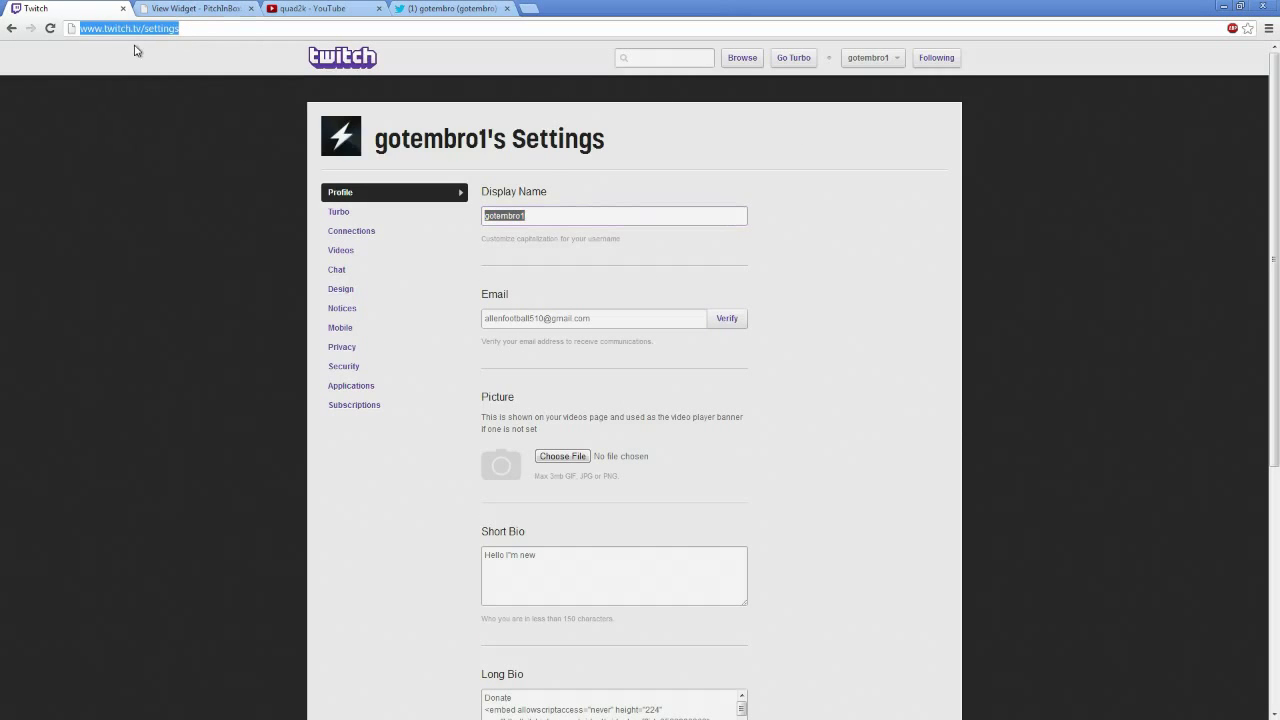
left_click(890, 57)
left_click(878, 60)
left_click(878, 60)
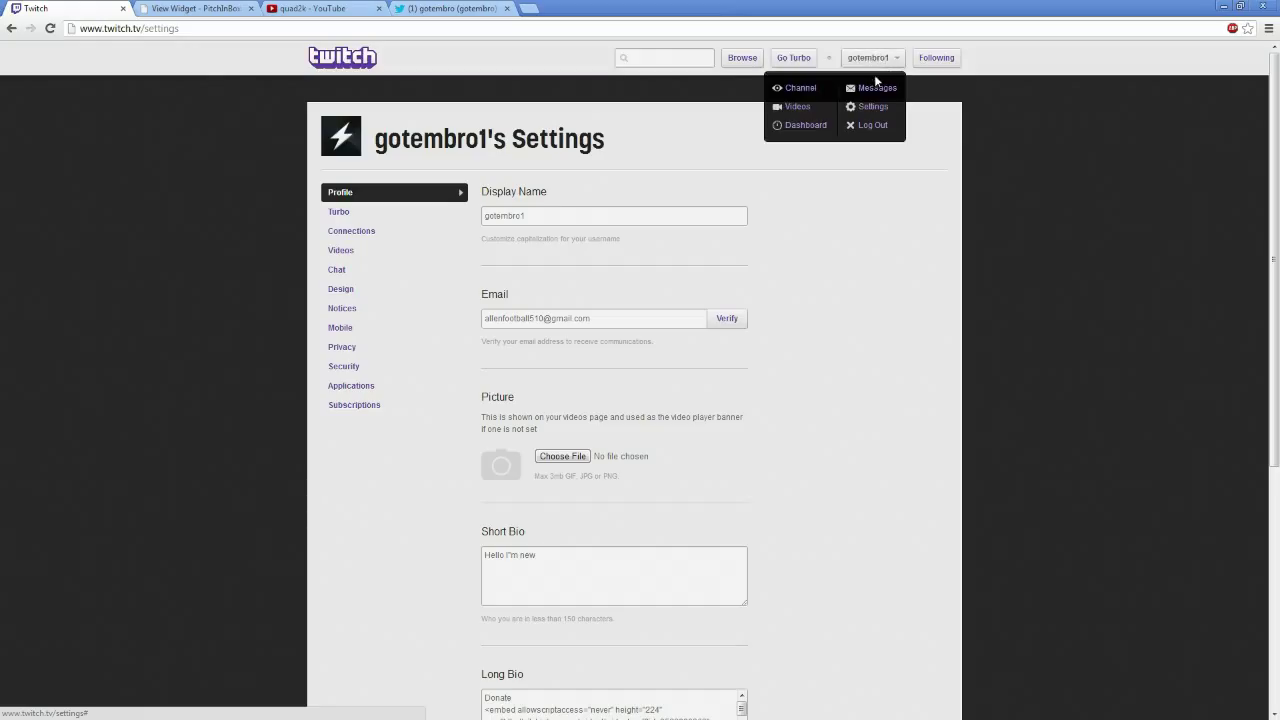
left_click(871, 108)
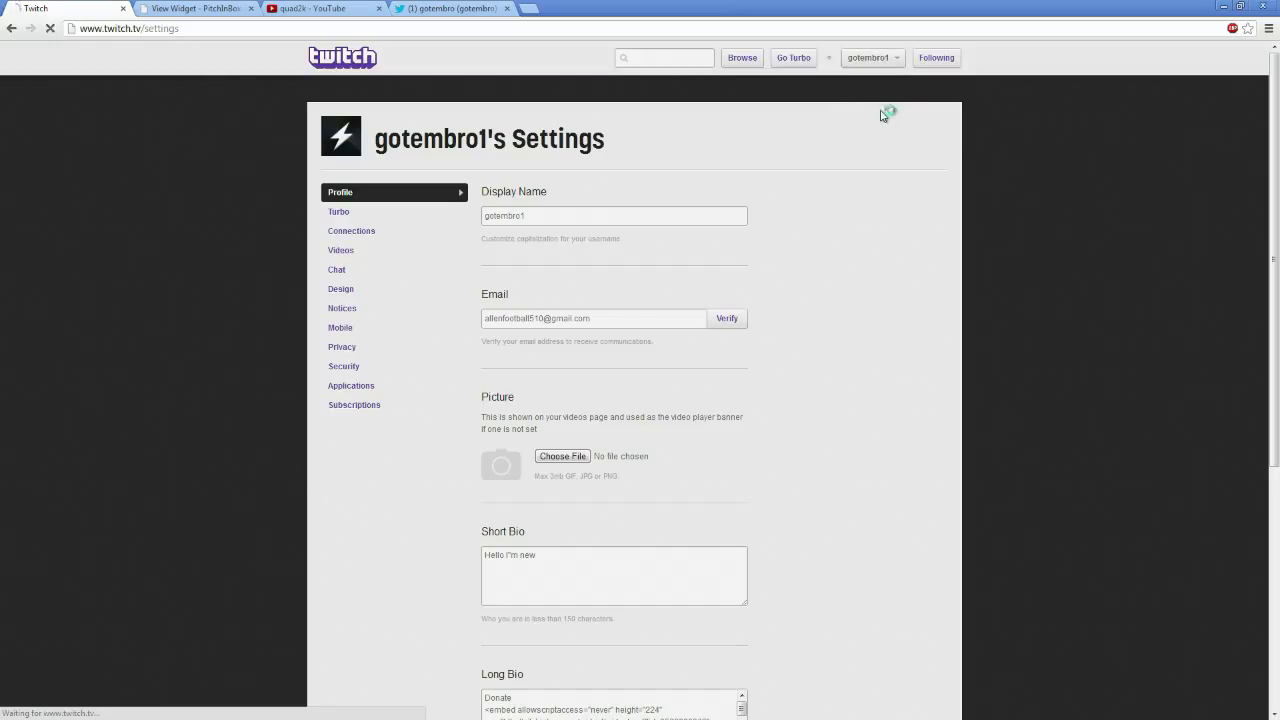
scroll(712, 212, "down", 1)
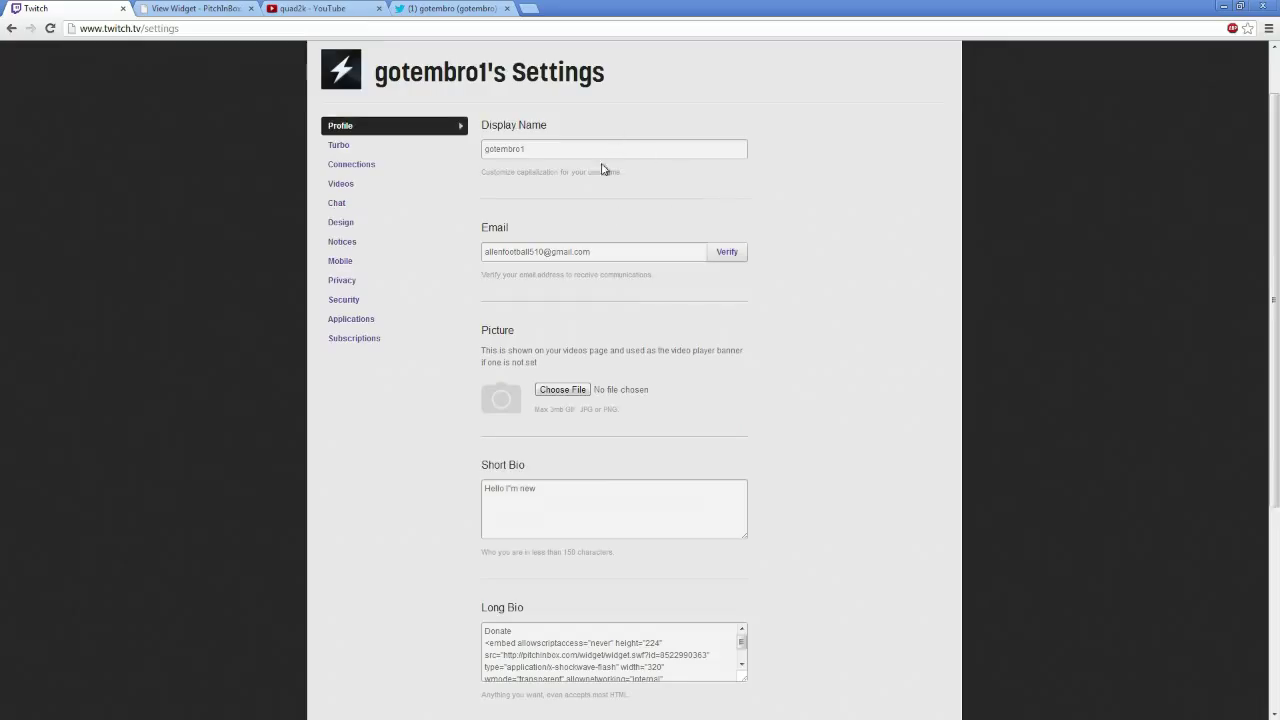
scroll(640, 300, "down", 3)
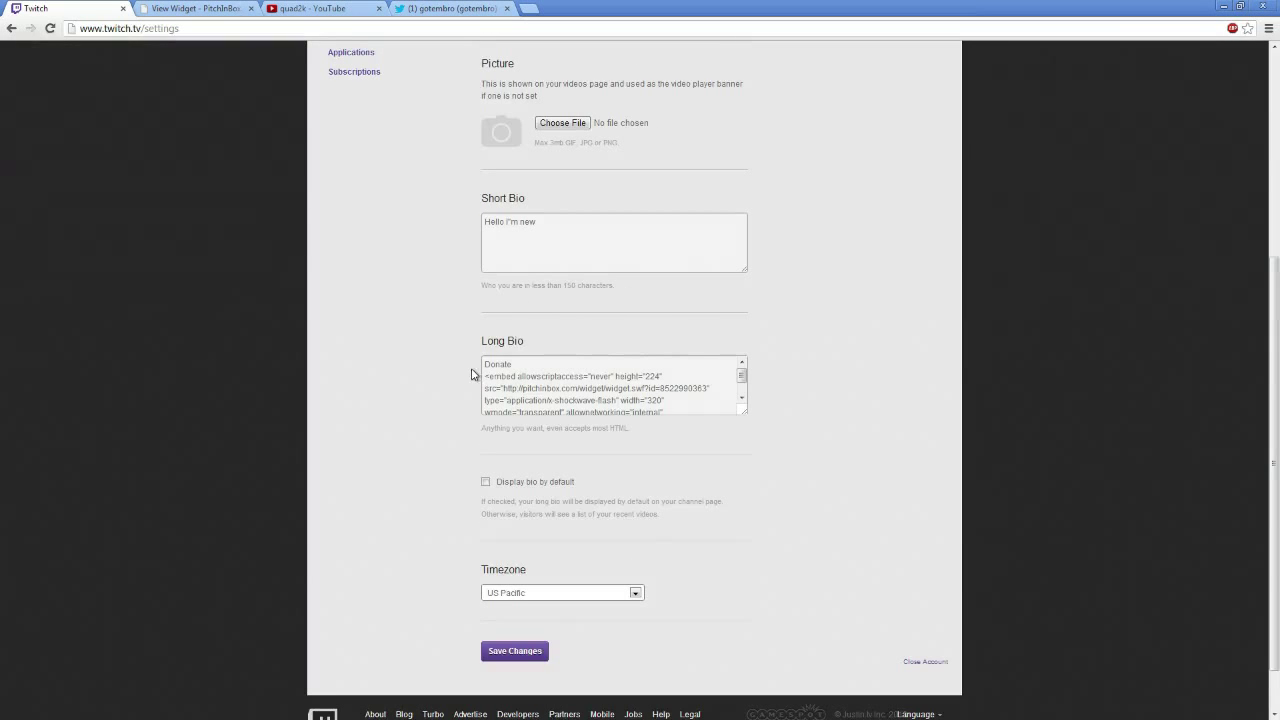
Delete the old embed code from the Long Bio and write 'Donate Via Paypal' instead
left_click_drag(483, 365, 900, 503)
key("BackSpace")
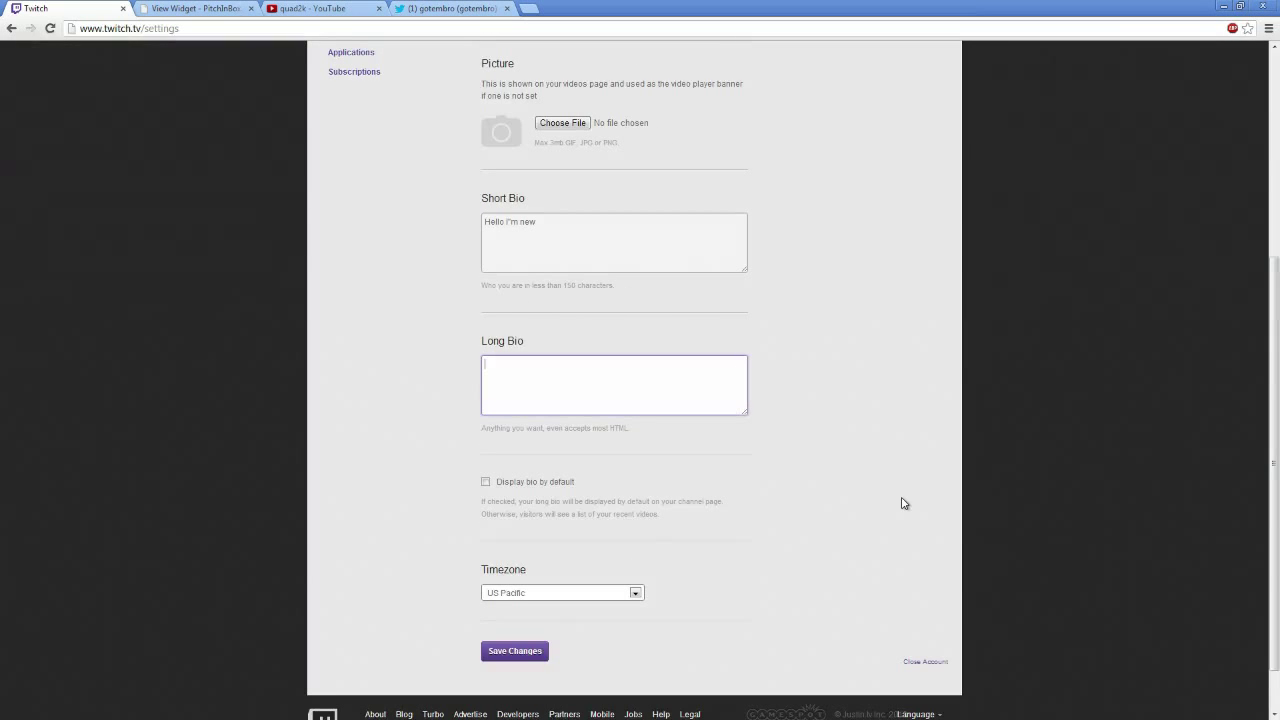
scroll(860, 500, "up", 2)
scroll(700, 430, "down", 2)
left_click(517, 376)
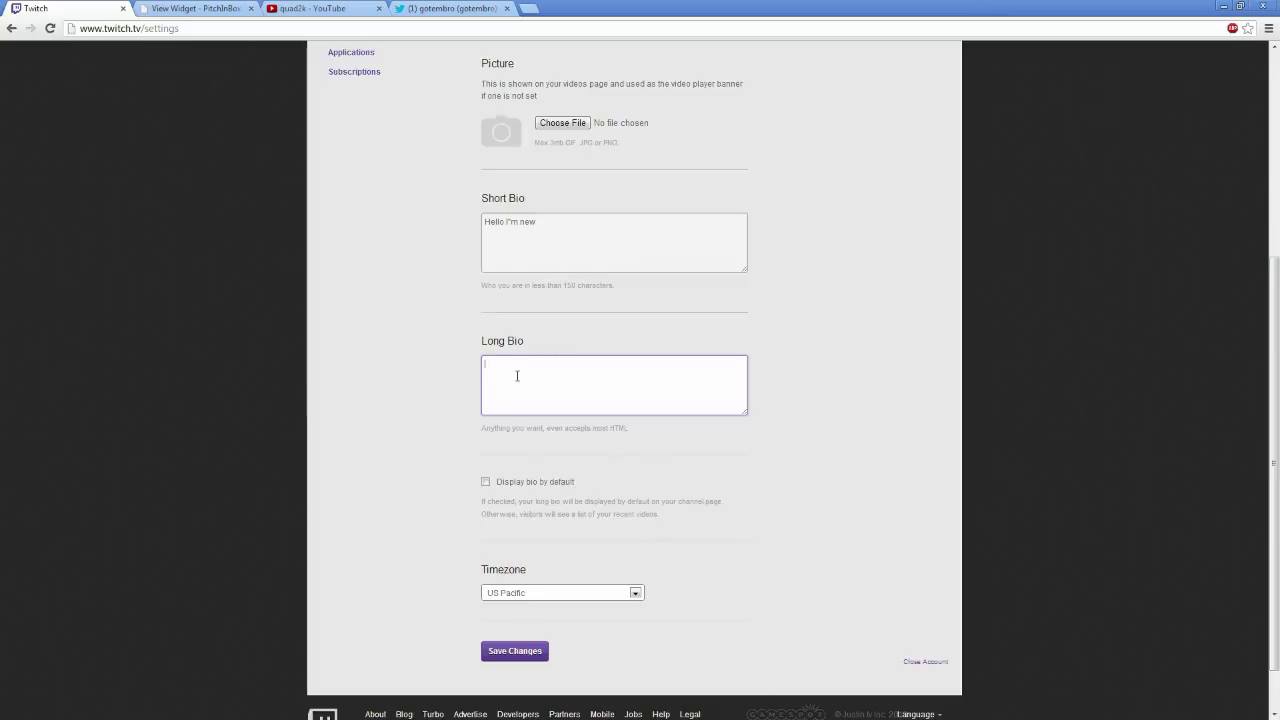
type("Donma")
type("ate")
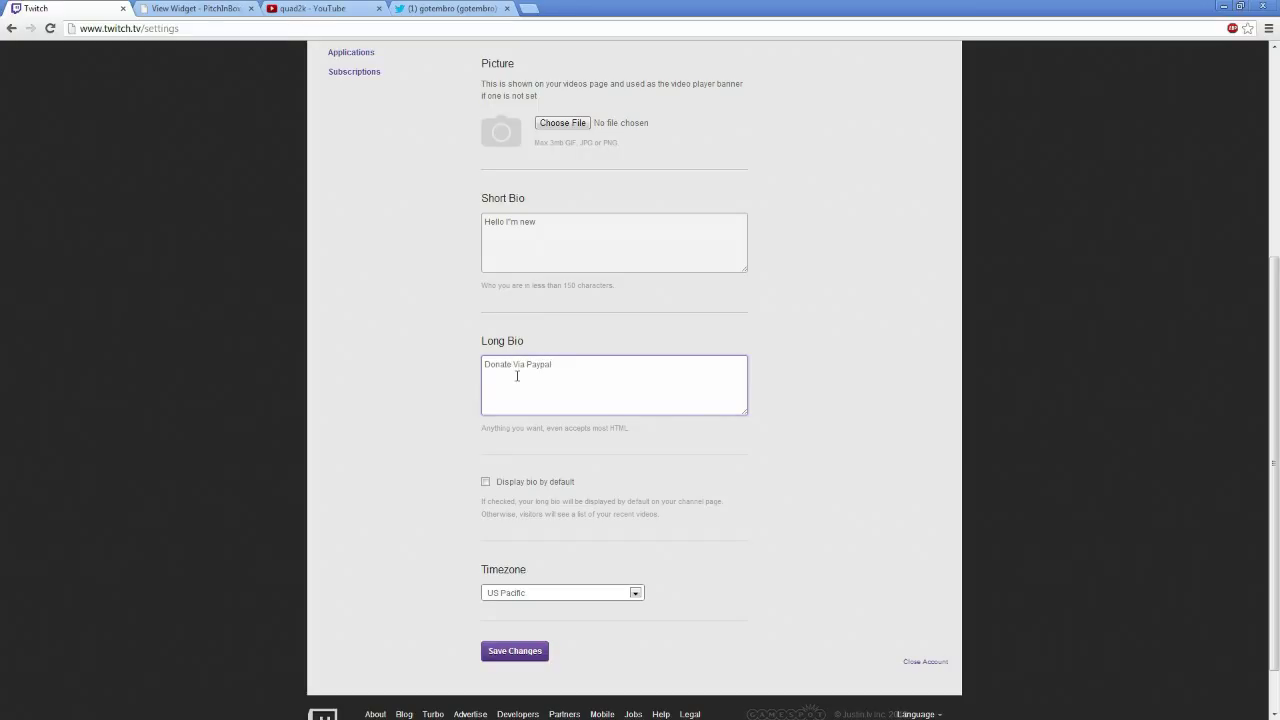
Switch to the PitchInBox tab and go to the PitchInBox home page
left_click(212, 8)
left_click(146, 28)
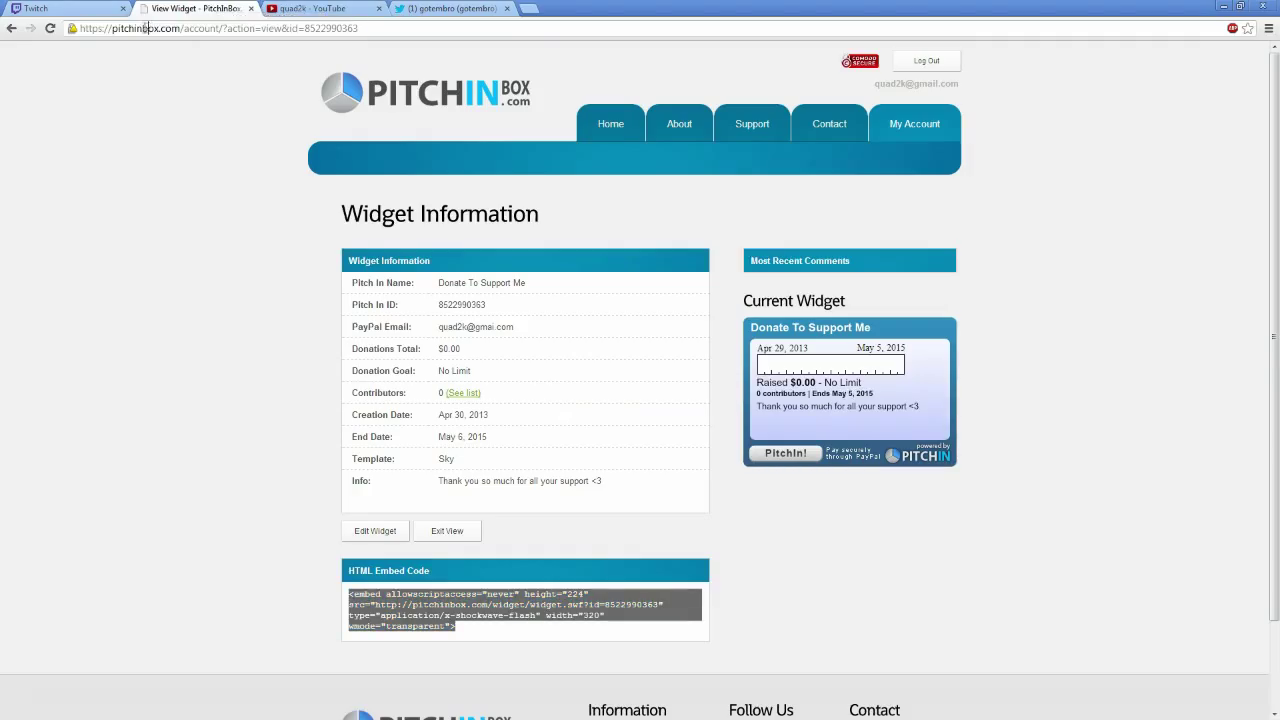
key("shift+Home")
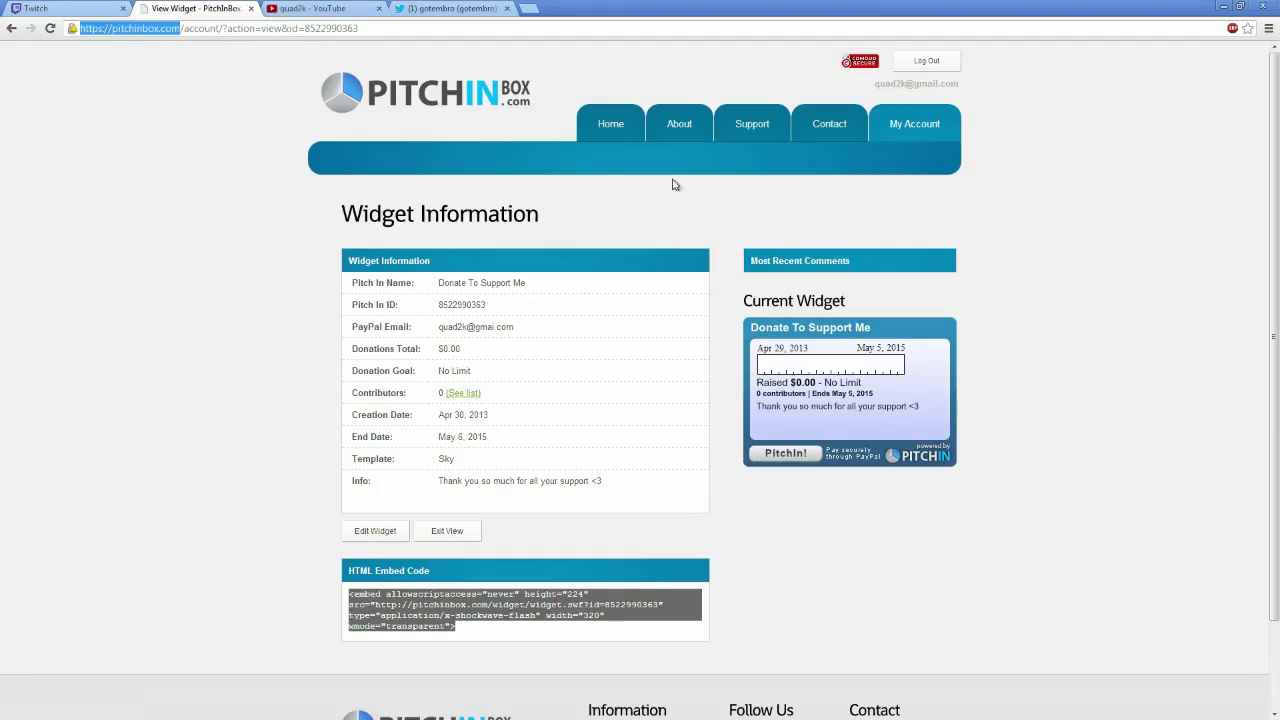
left_click(609, 133)
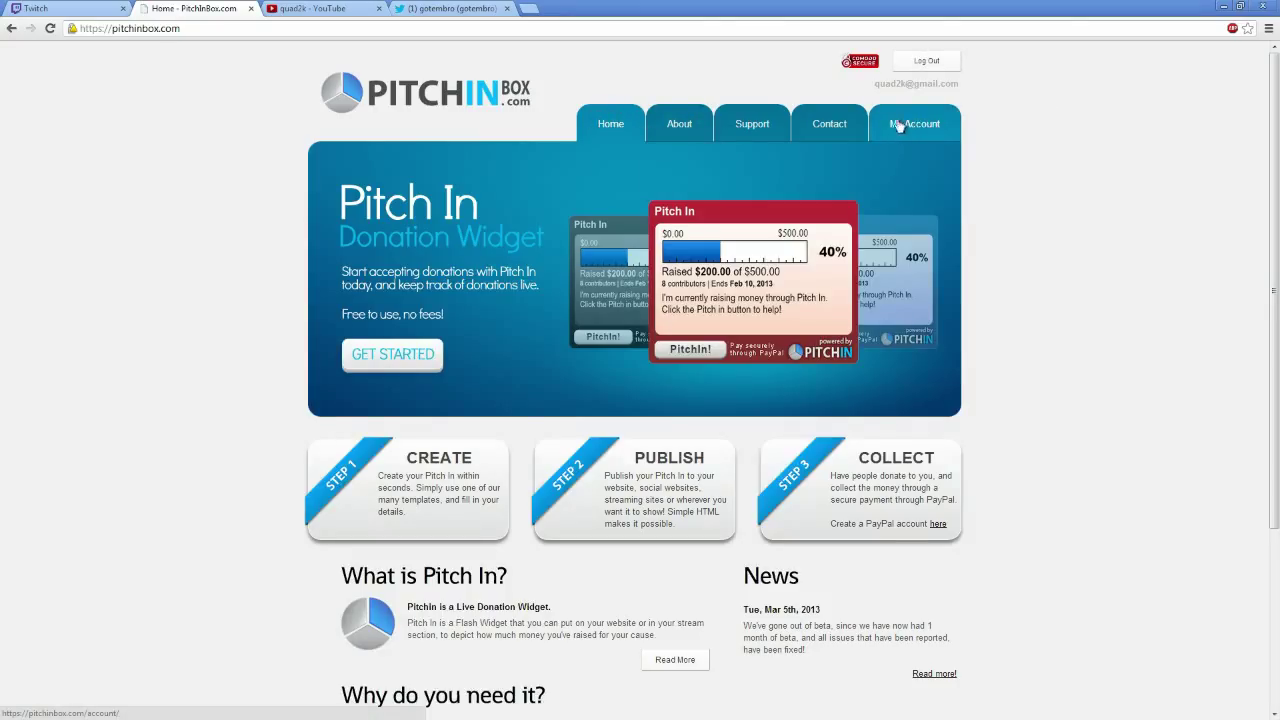
Inspect the Donate To Support Me widget and its edit form, then return to My Account
left_click(928, 126)
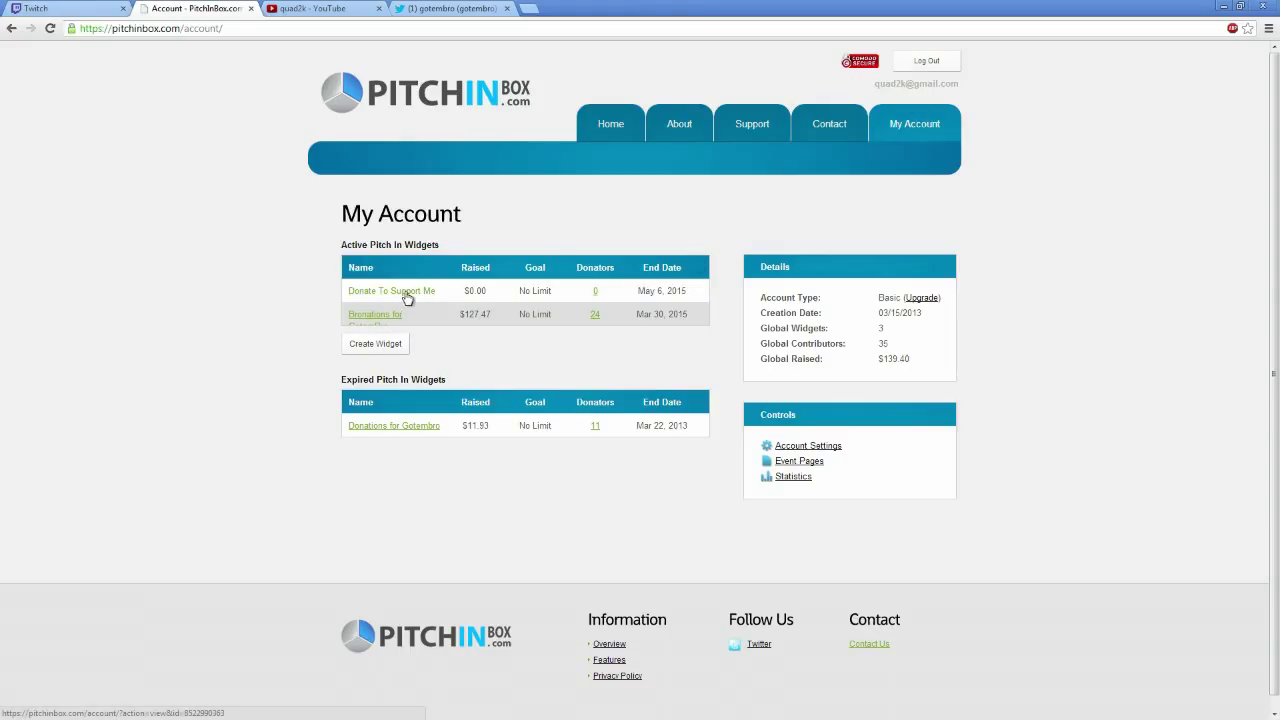
left_click(407, 295)
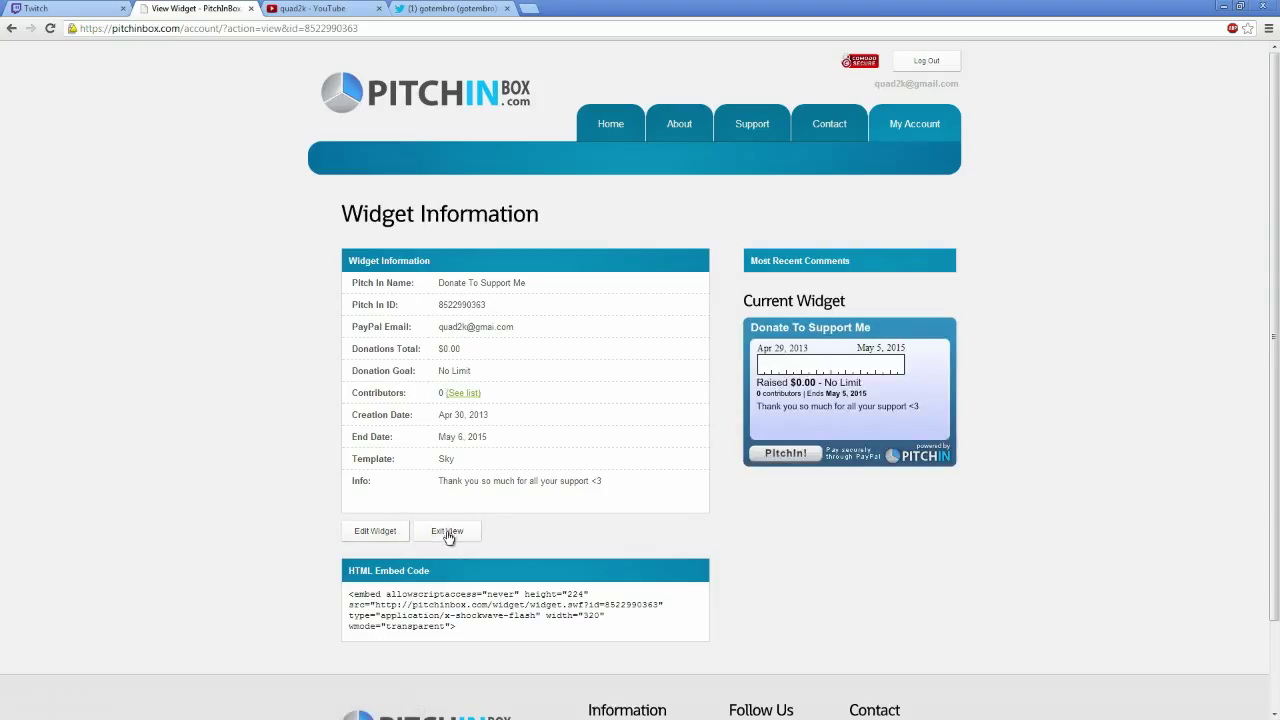
left_click(390, 535)
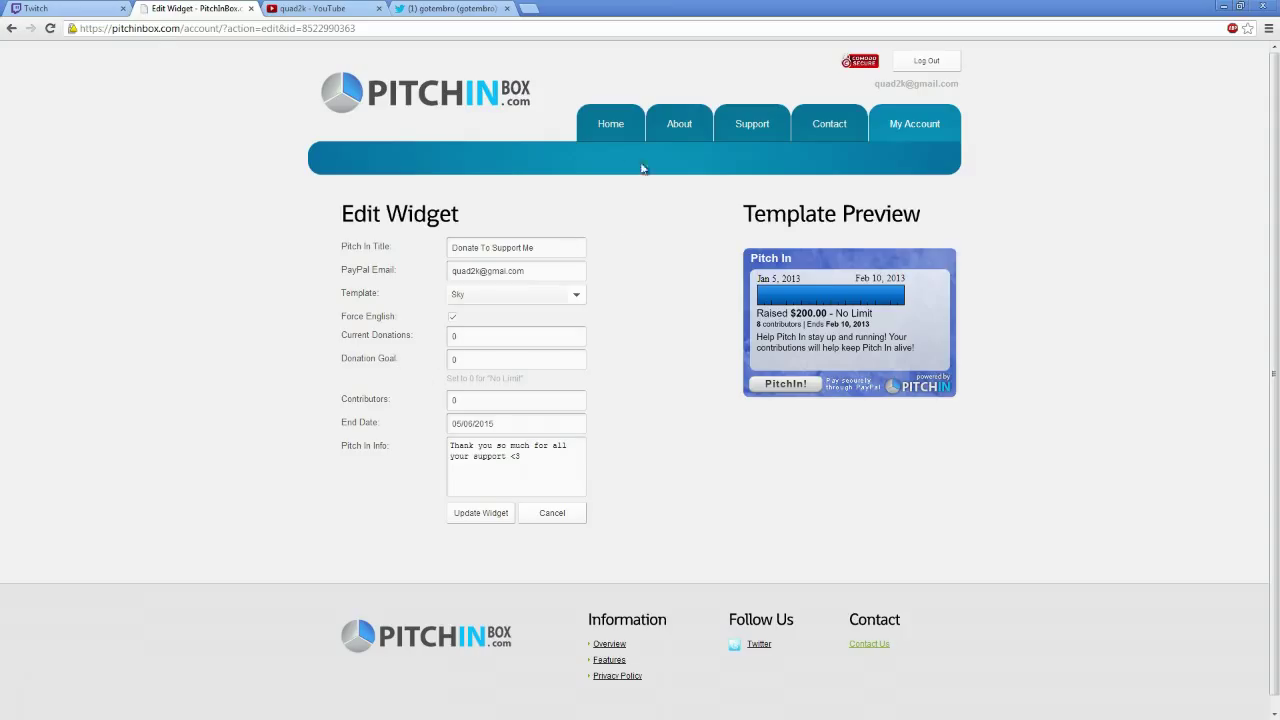
left_click(918, 125)
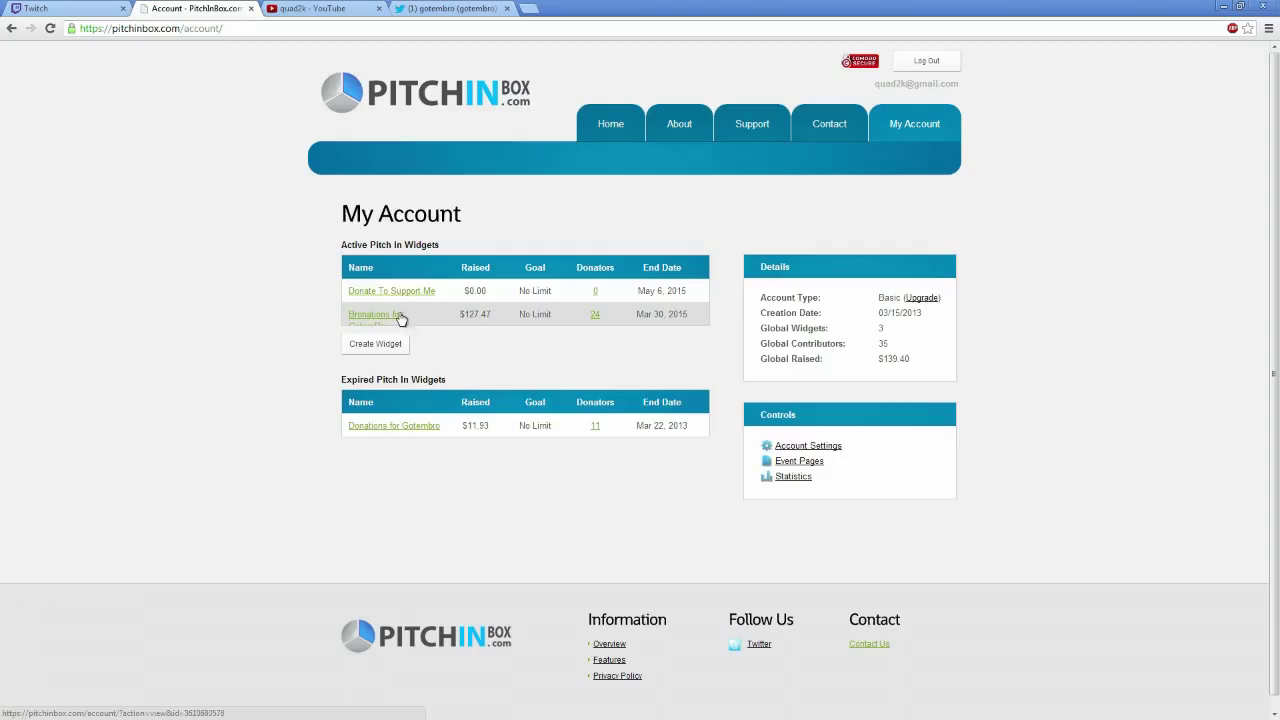
Start a new widget titled 'Donate to Me' and enter the PayPal e-mail address
left_click(372, 344)
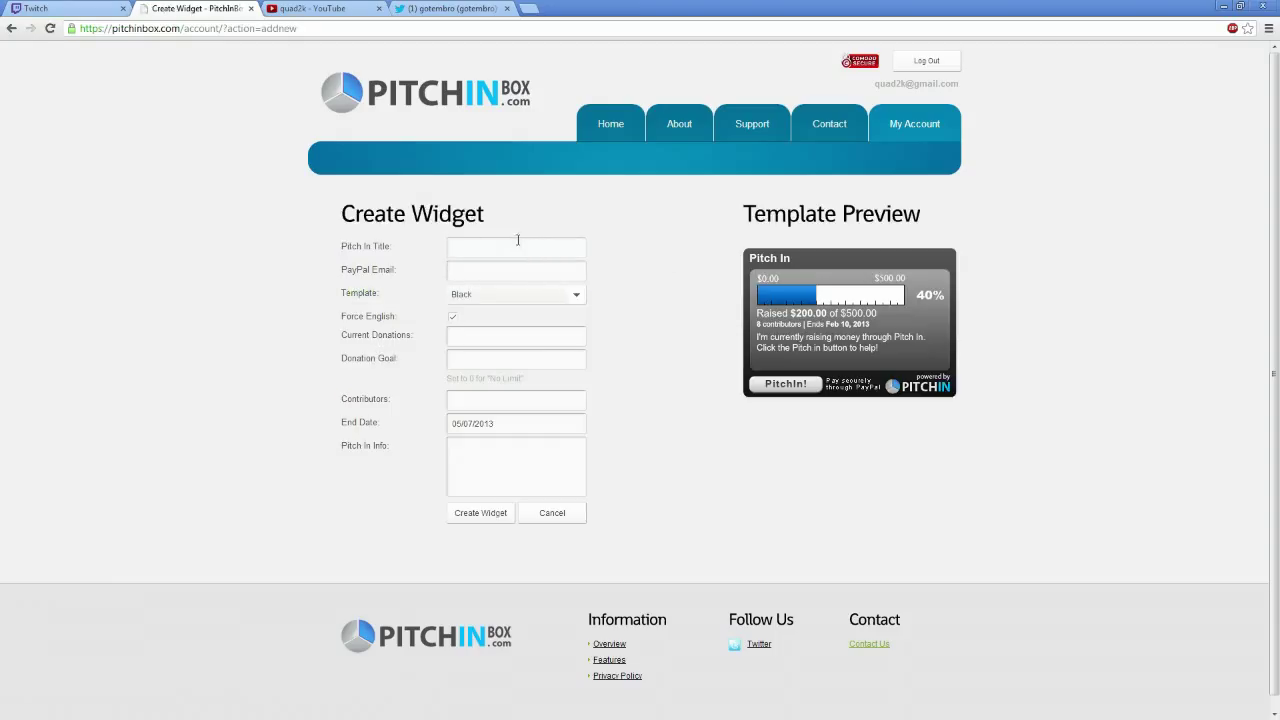
left_click(502, 245)
type("SU")
type("Donate")
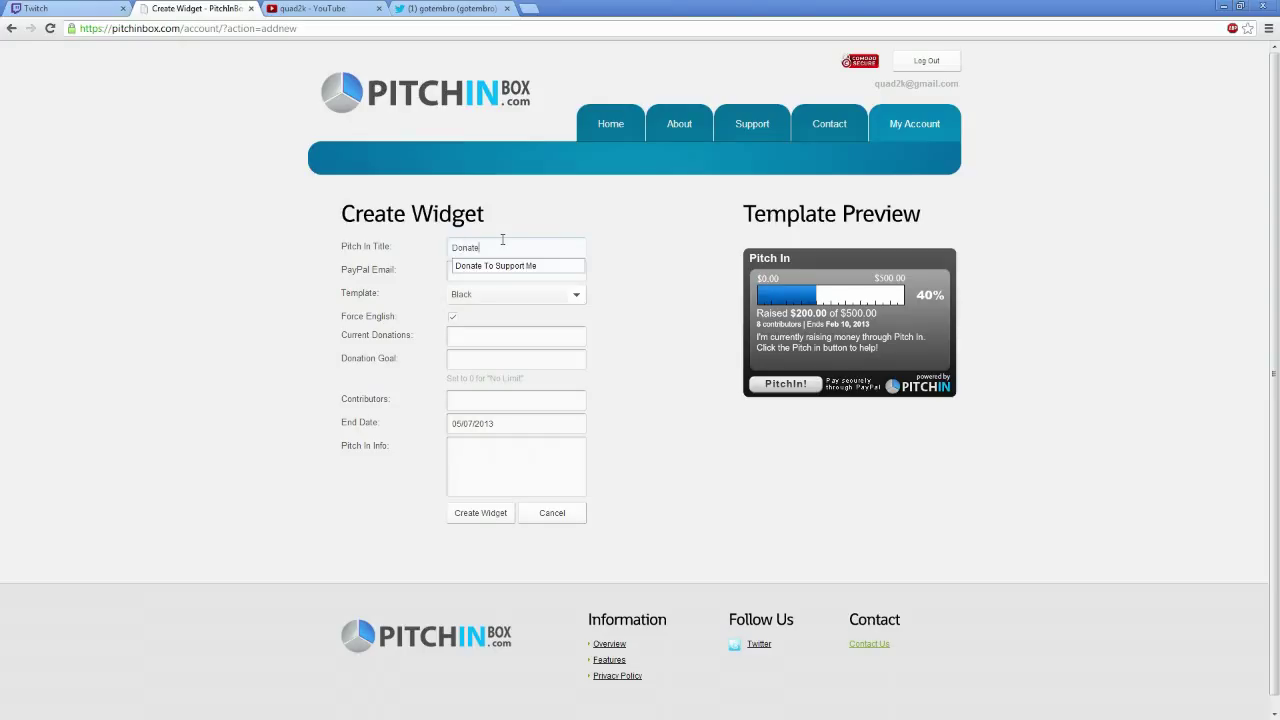
type(" to M")
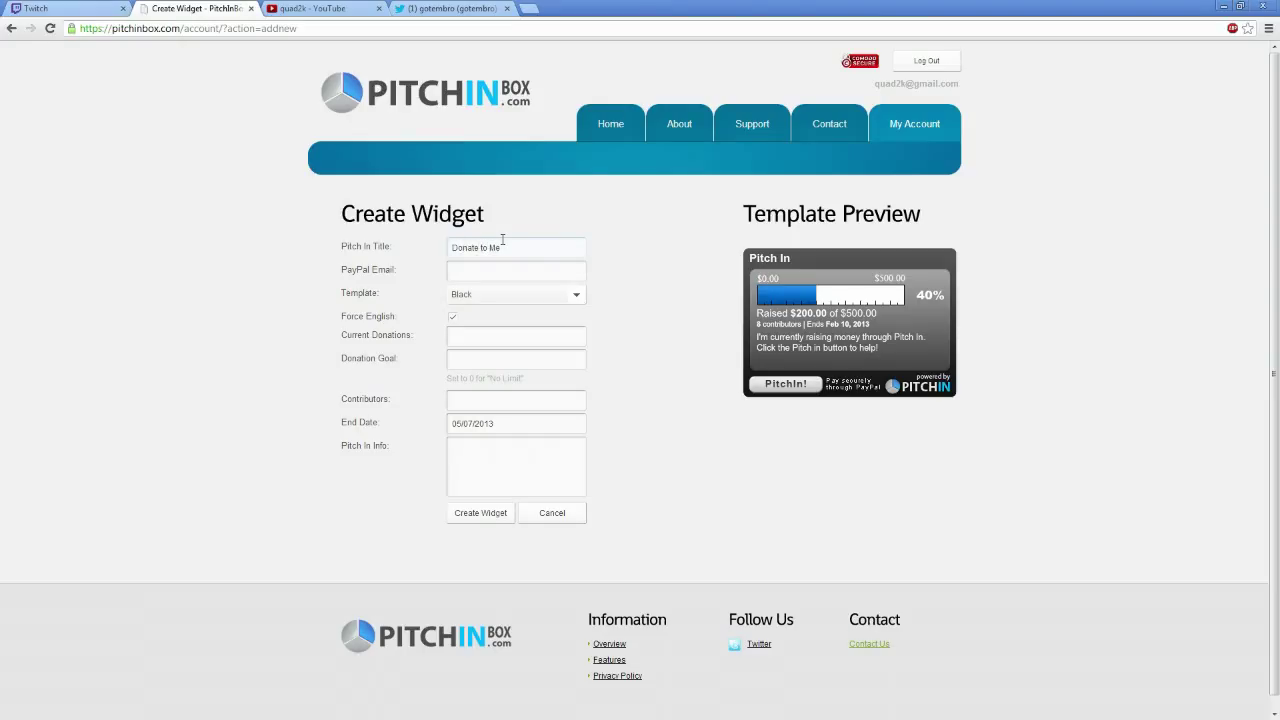
type("e")
left_click(494, 272)
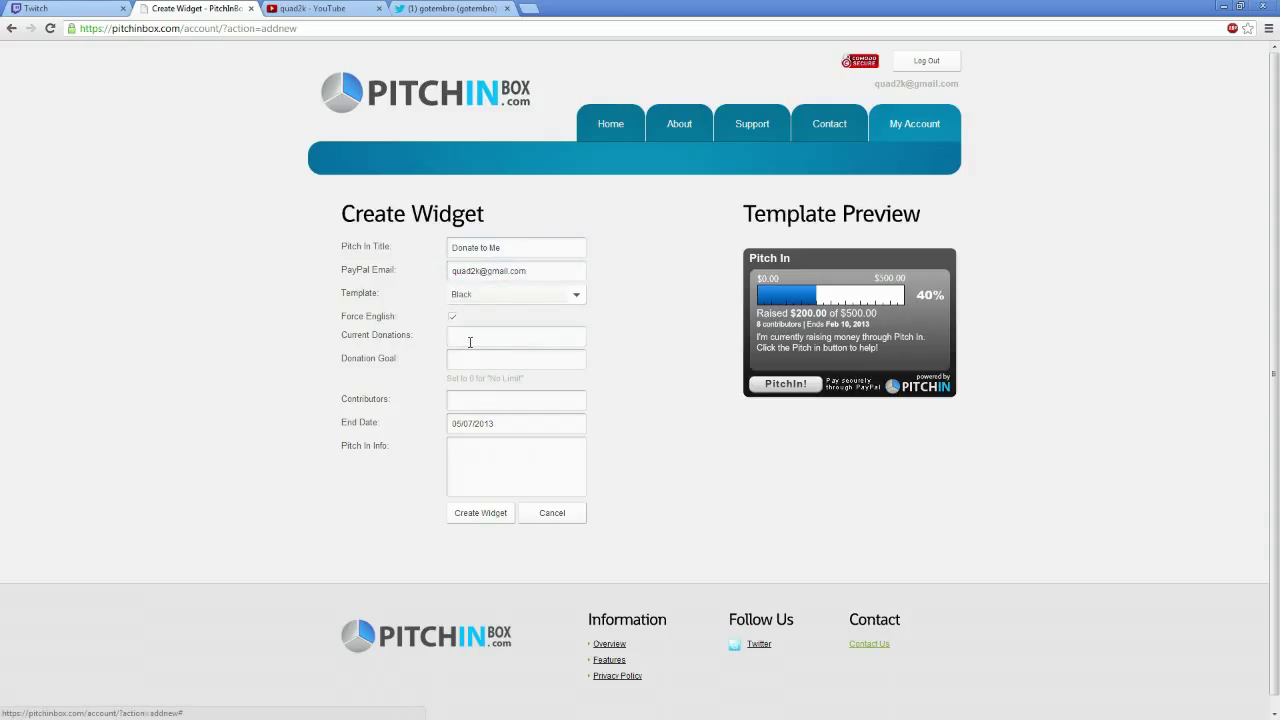
Leave Current Donations empty, set Donation Goal to 0, and add 'Thank you for the support'
left_click(469, 340)
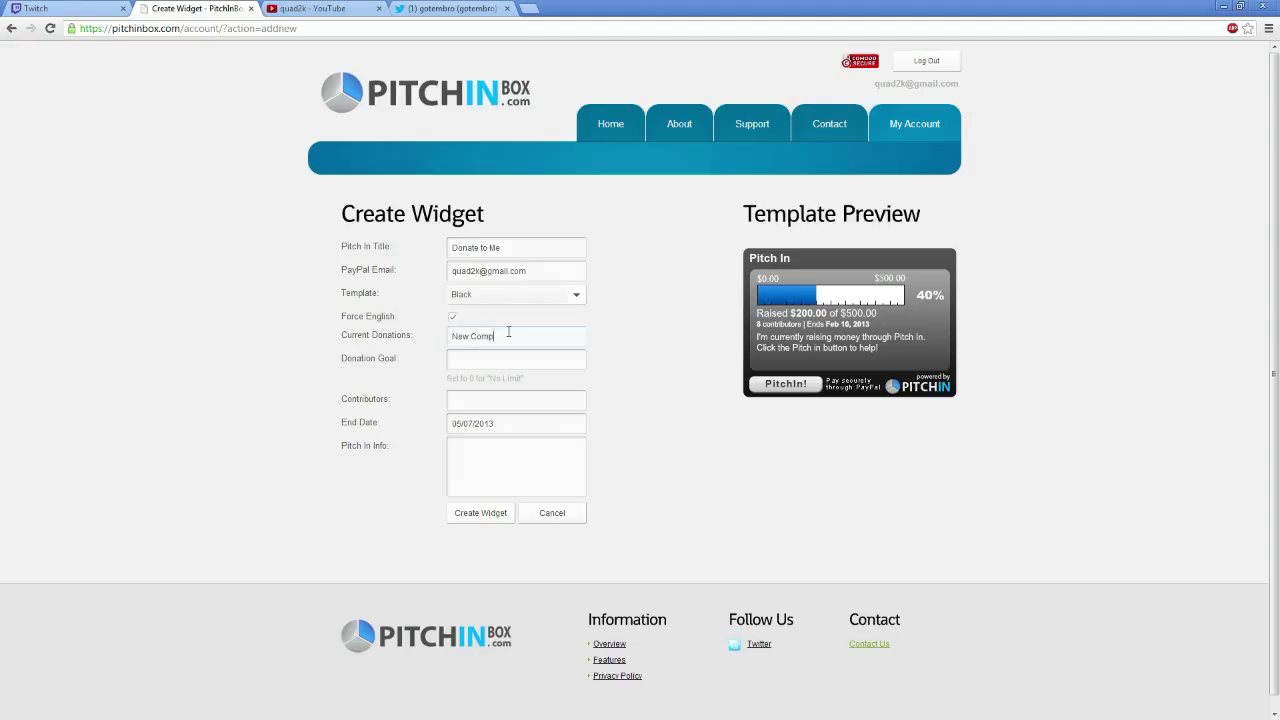
type("New Computer")
key("Tab")
left_click_drag(549, 333, 403, 334)
key("BackSpace")
key("Tab")
type("0")
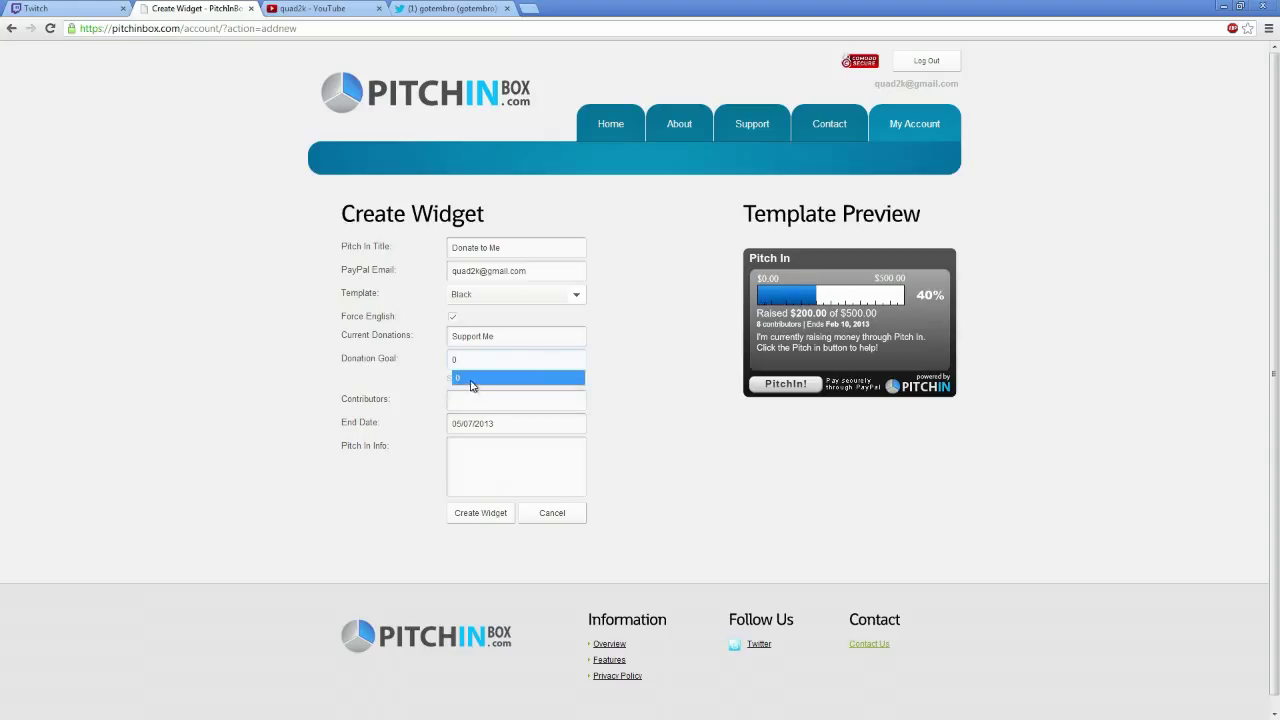
left_click(472, 384)
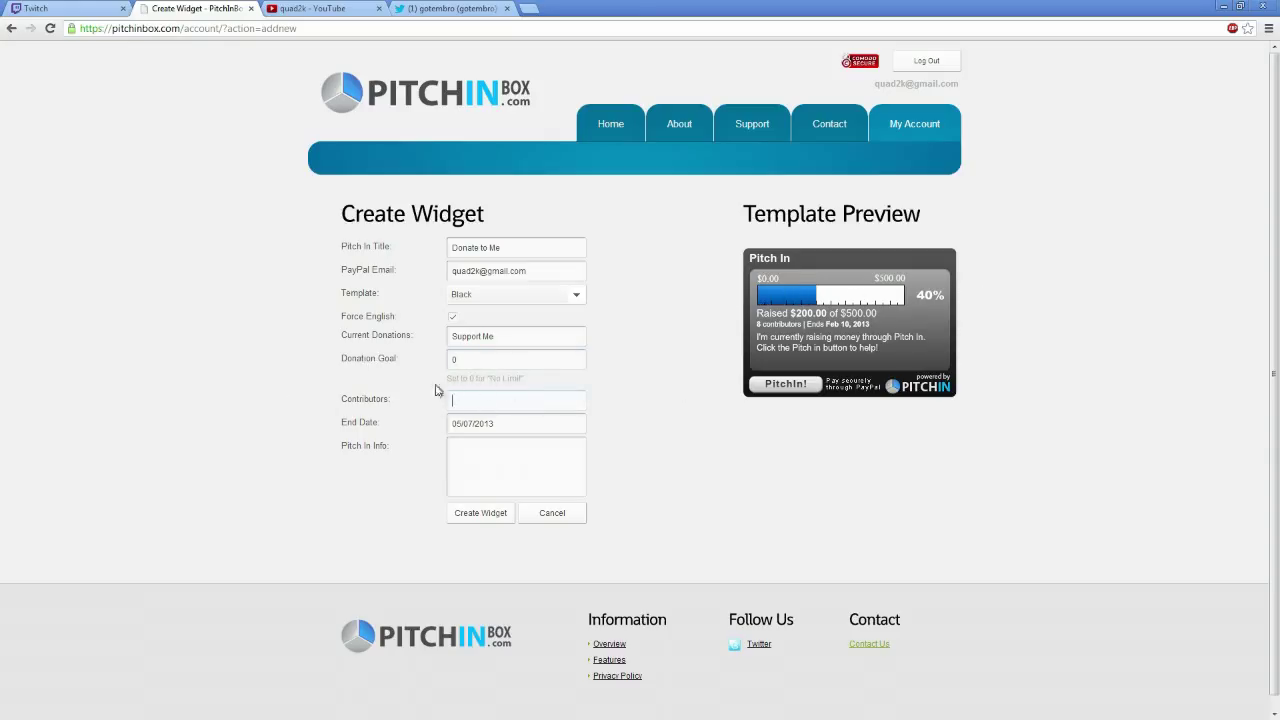
type("Thank")
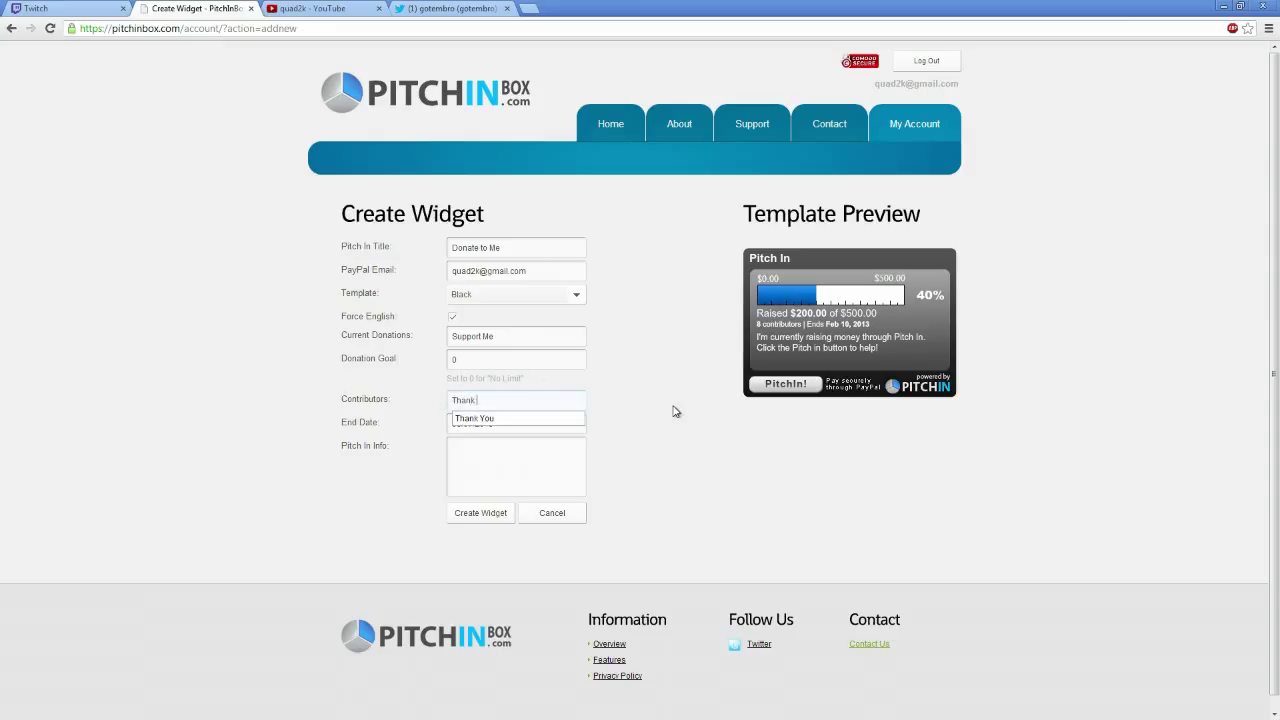
type(" you for the suppor")
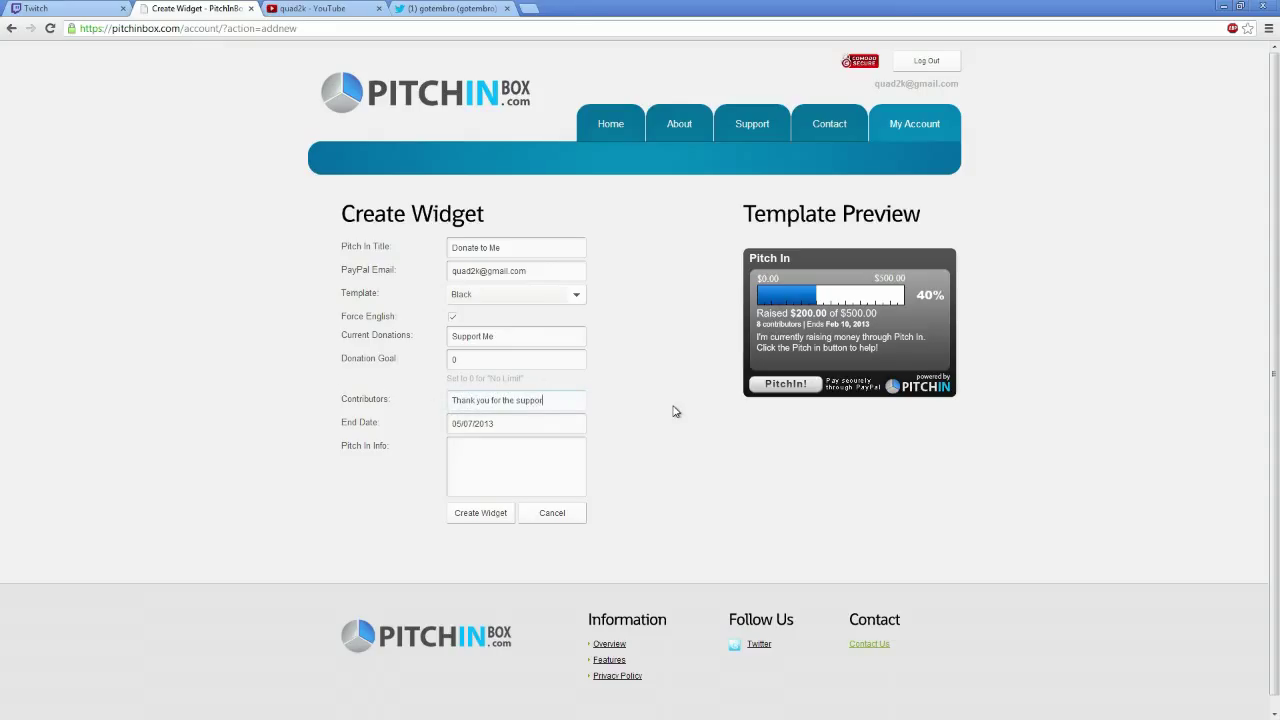
type("t")
Set the new widget's End Date to 05/07/2016 using the date picker
left_click(495, 424)
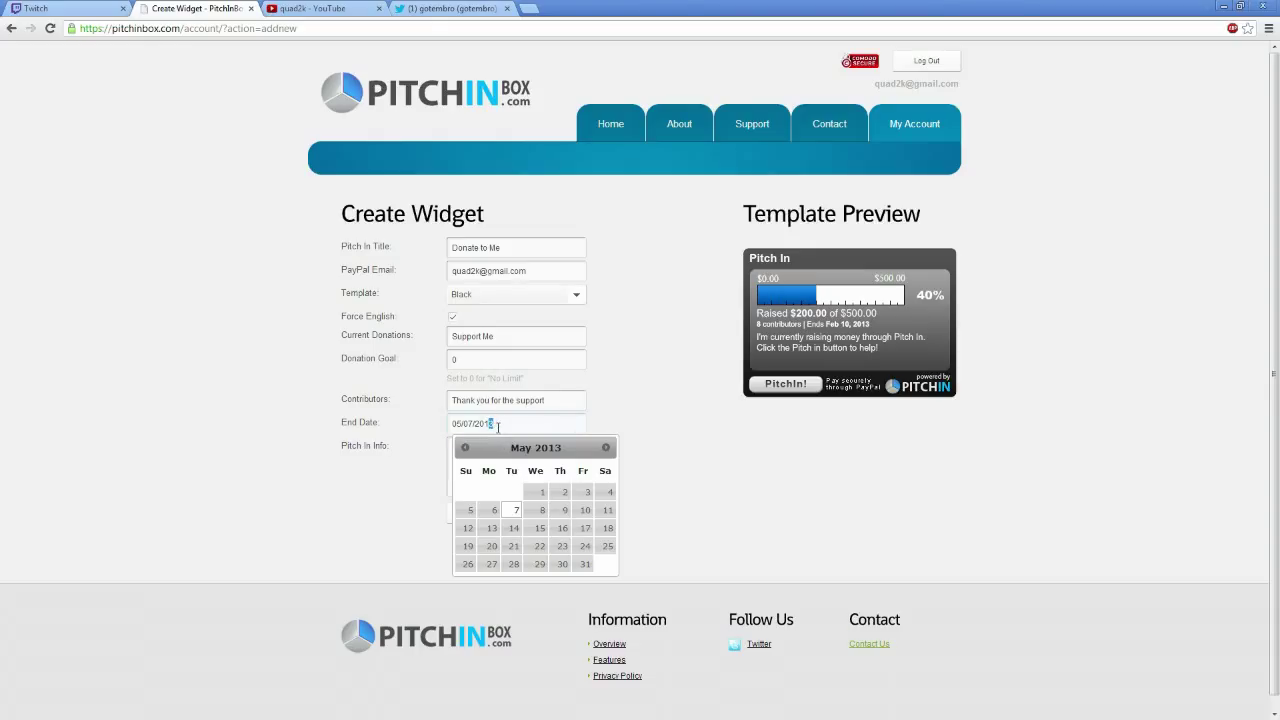
type("5")
type("6")
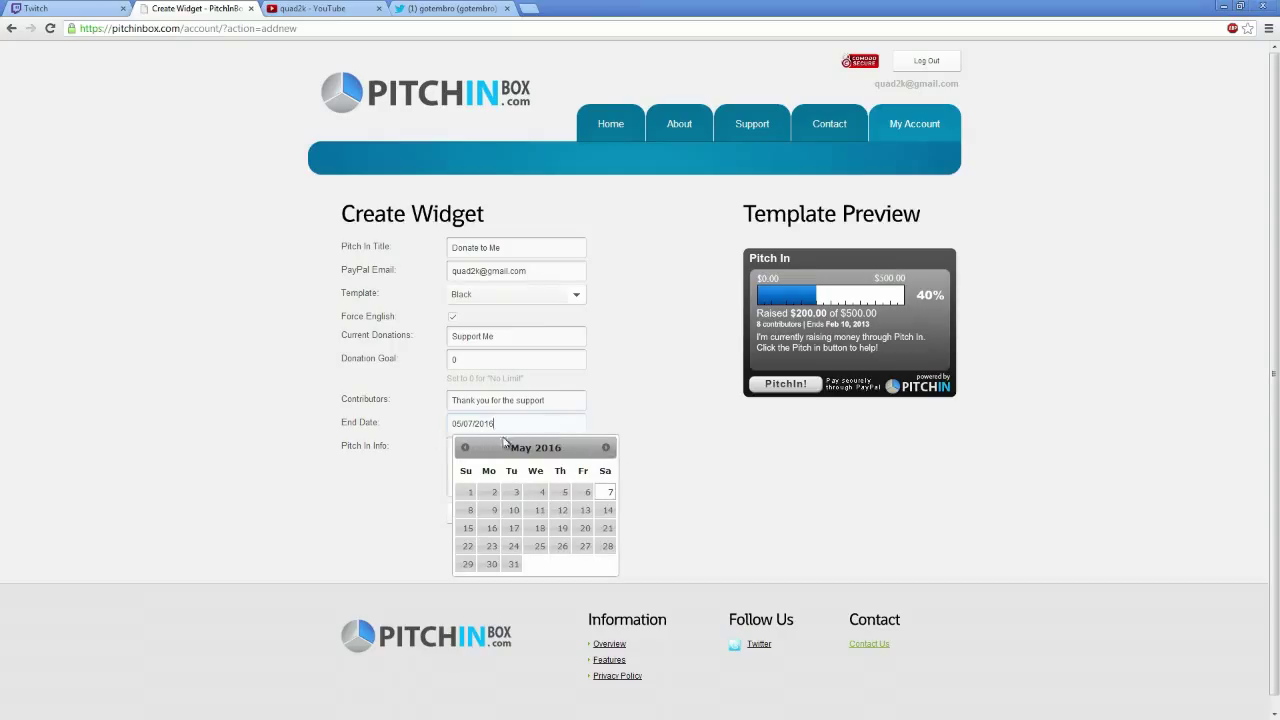
left_click(686, 418)
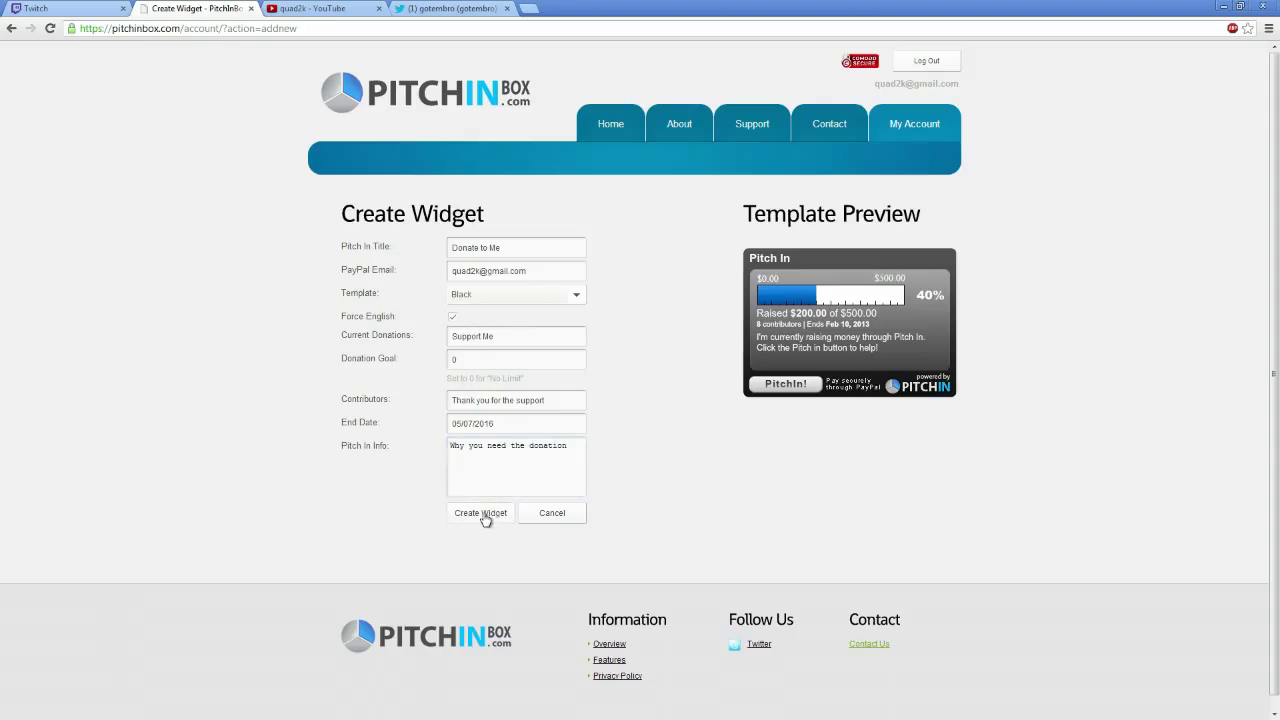
Create the Donate to Me widget, copy its HTML embed code, and return to Twitch
left_click(486, 514)
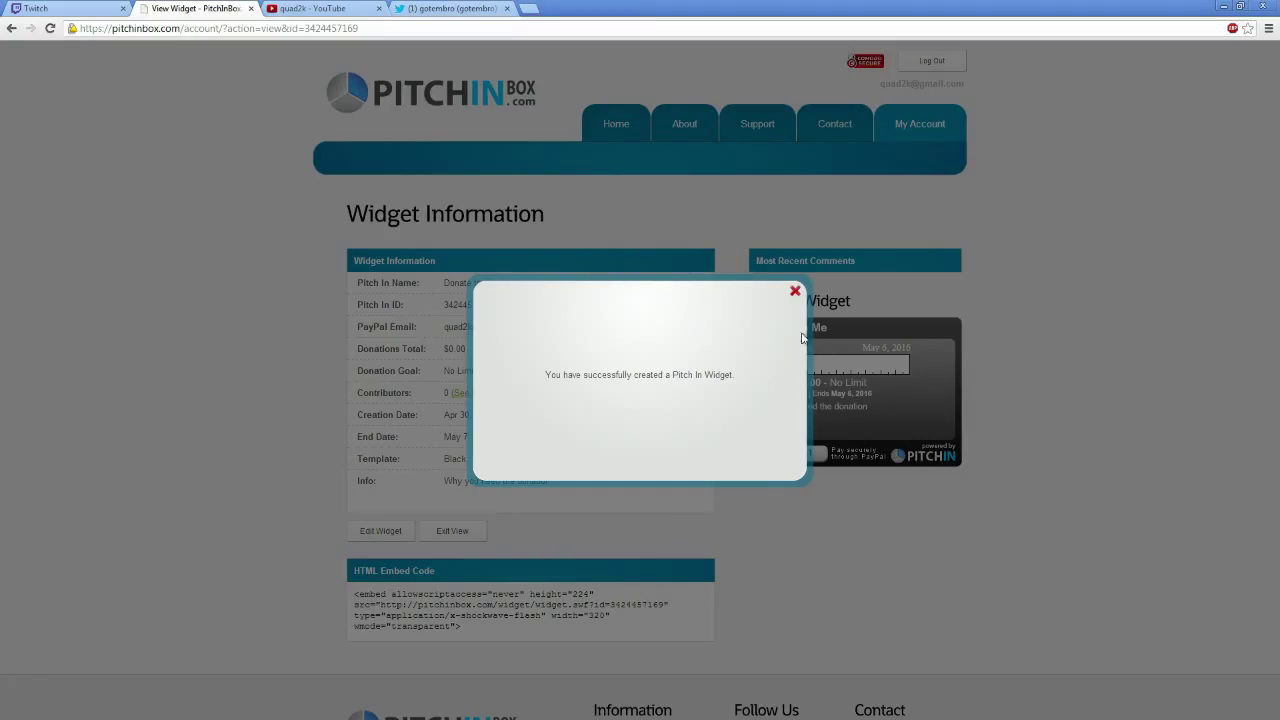
left_click(795, 291)
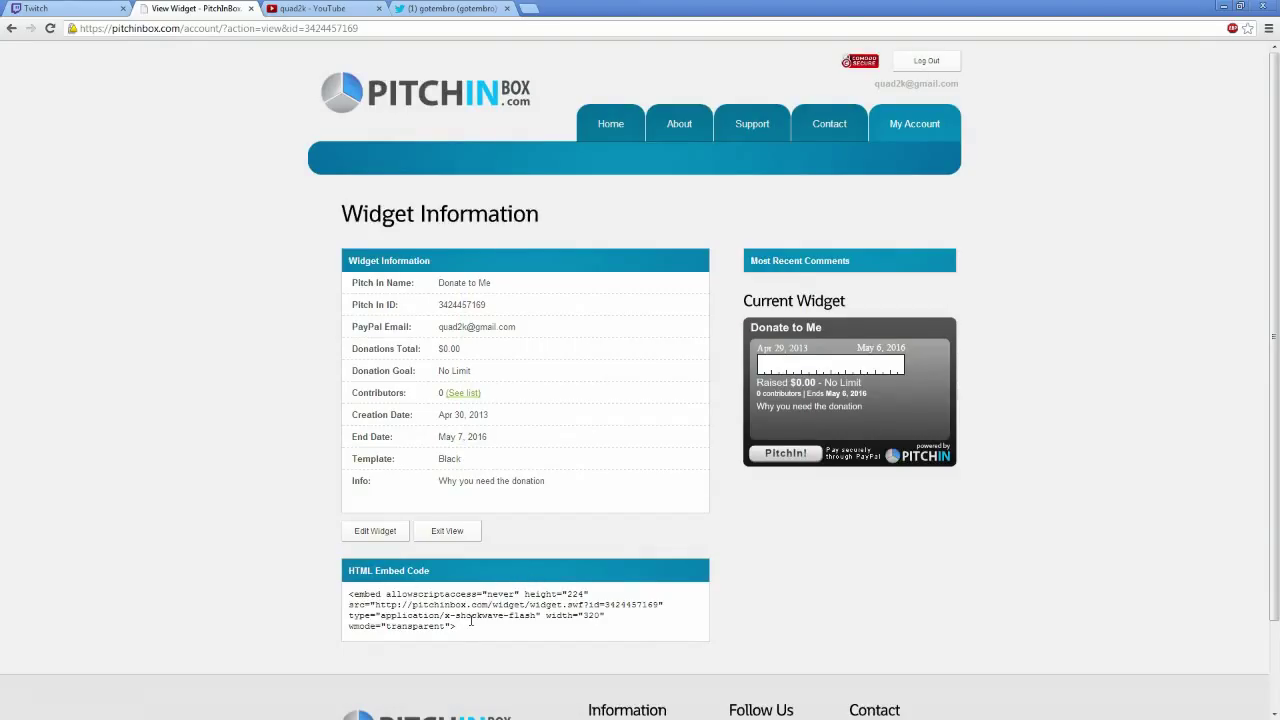
left_click_drag(459, 626, 340, 594)
right_click(388, 600)
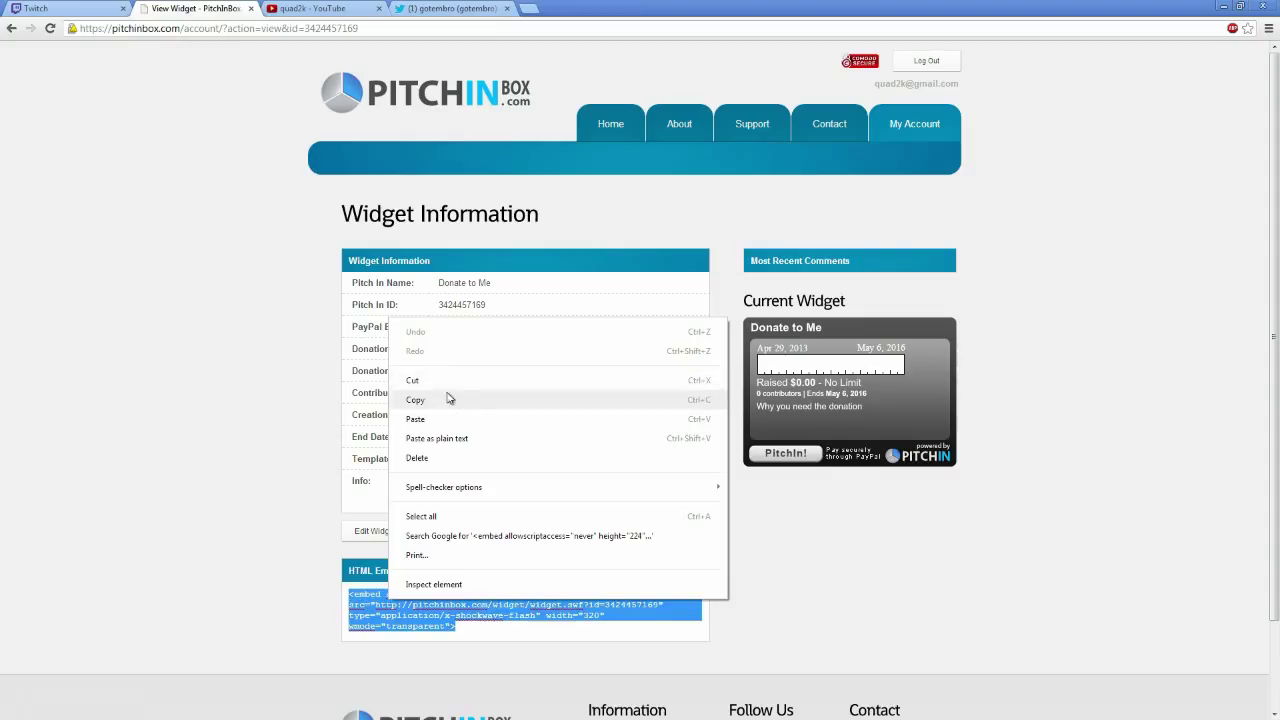
left_click(481, 403)
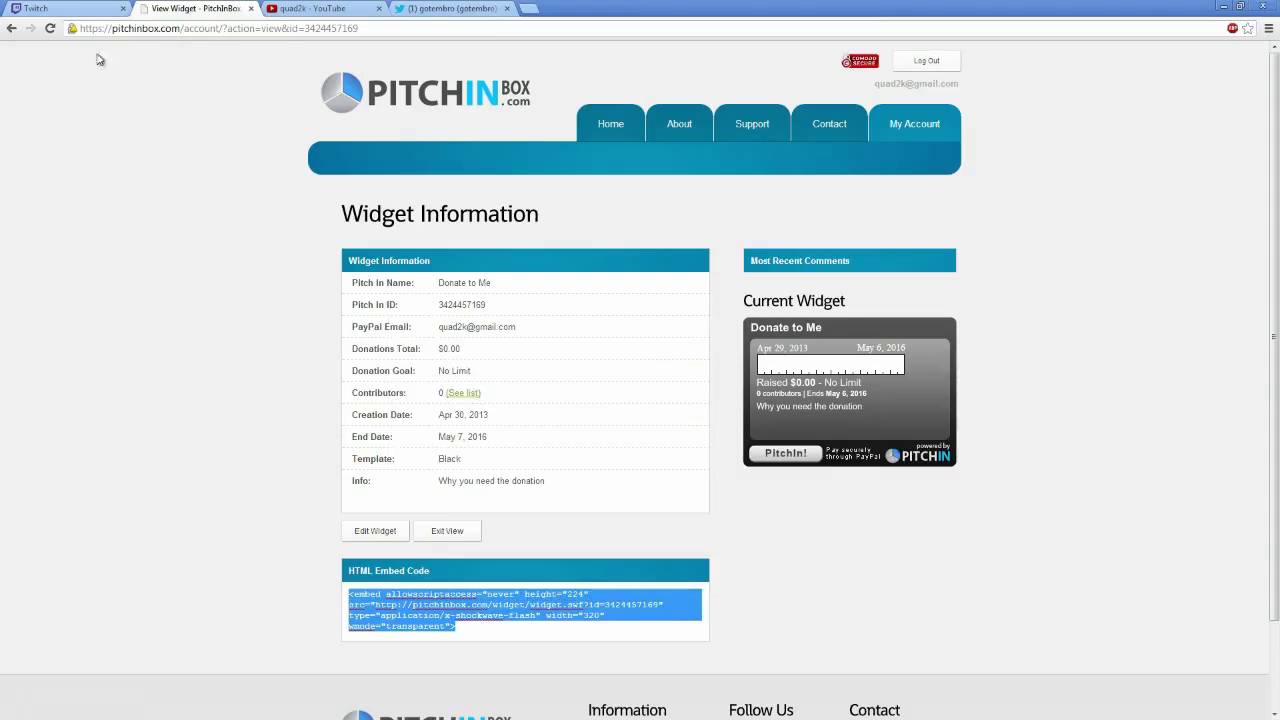
left_click(83, 15)
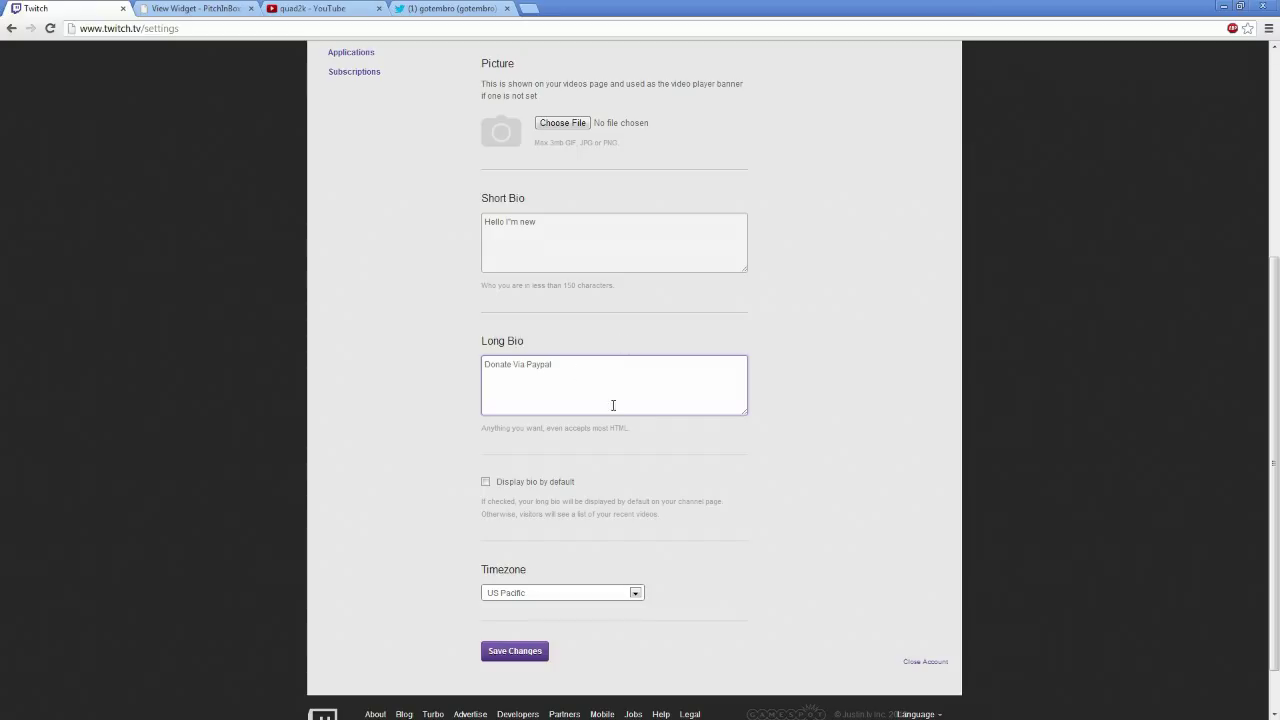
Highlight the Long Bio help note saying it accepts most HTML
left_click_drag(587, 429, 654, 428)
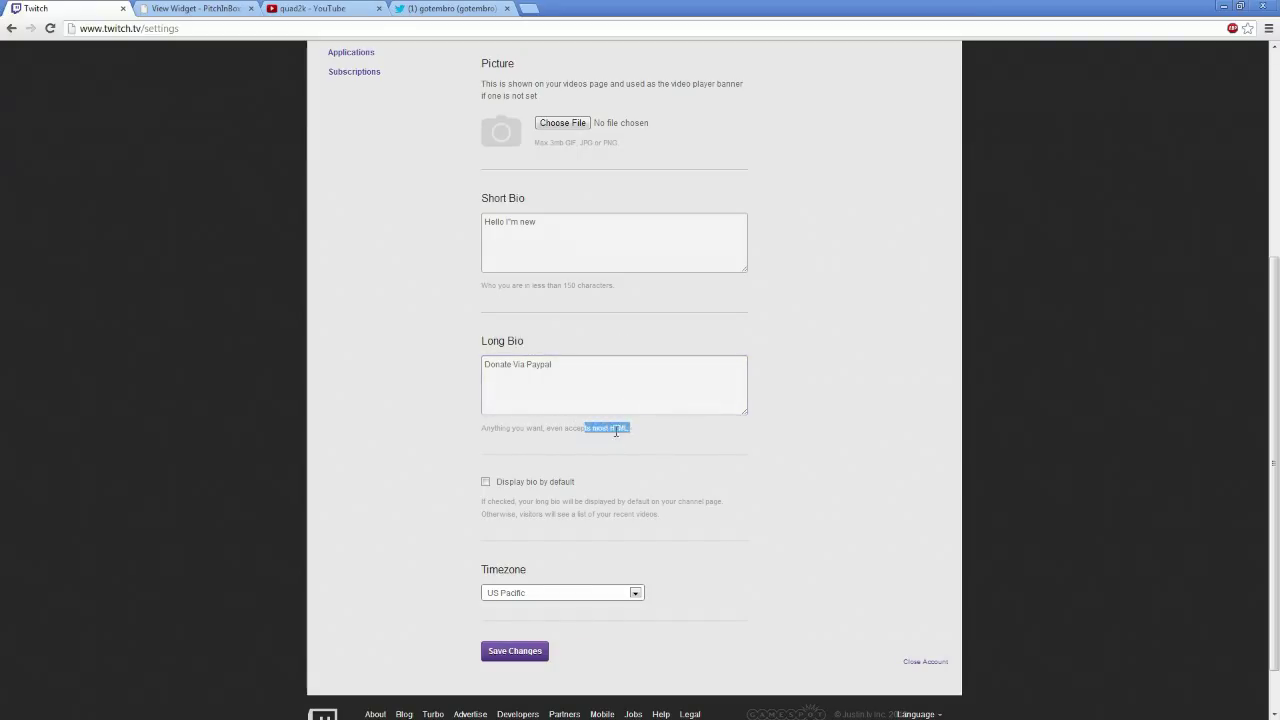
left_click(616, 431)
left_click_drag(553, 428, 669, 429)
left_click(640, 444)
Paste the widget embed code below 'Donate Via Paypal', copy its widget URL, and save the profile
left_click(588, 370)
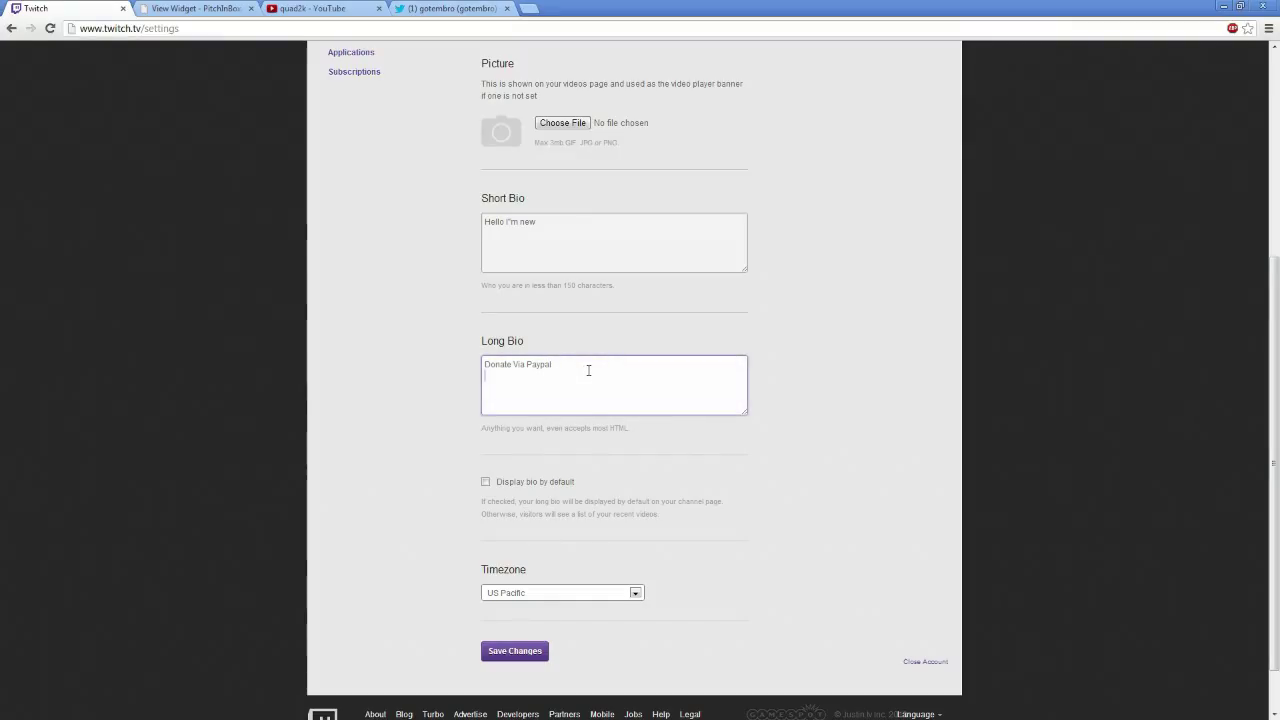
key("ctrl+v")
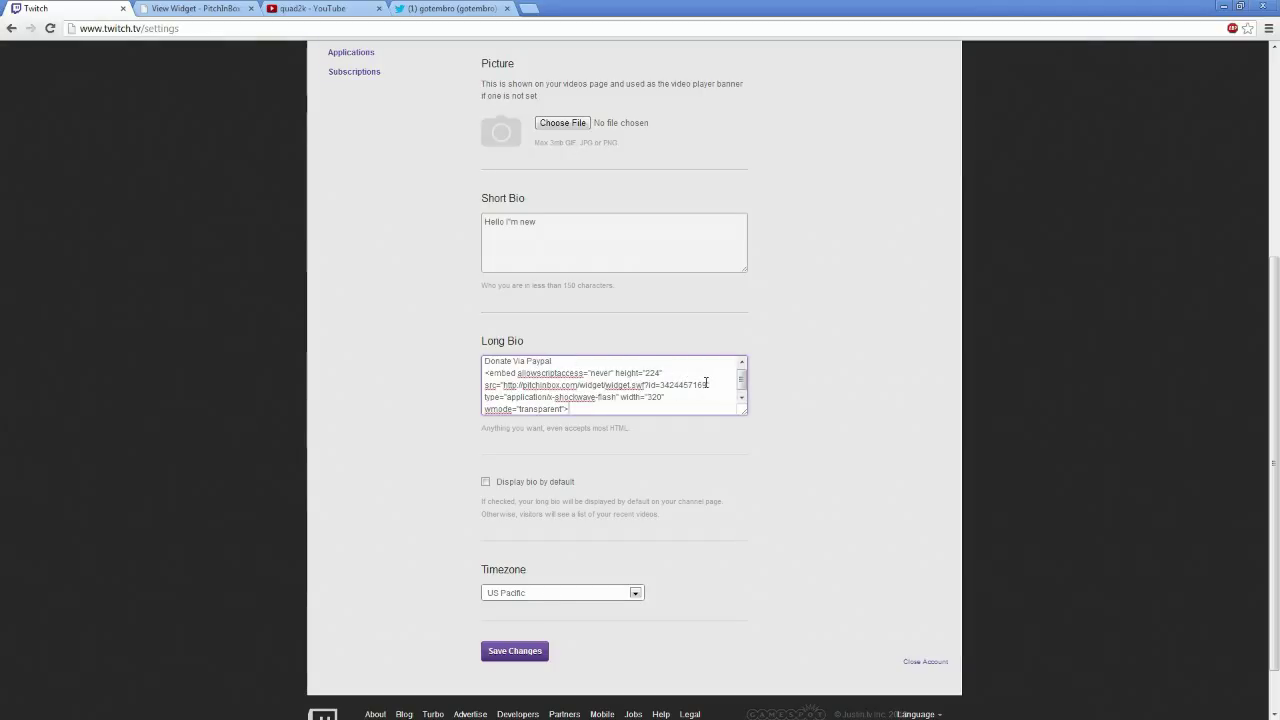
left_click_drag(704, 384, 507, 386)
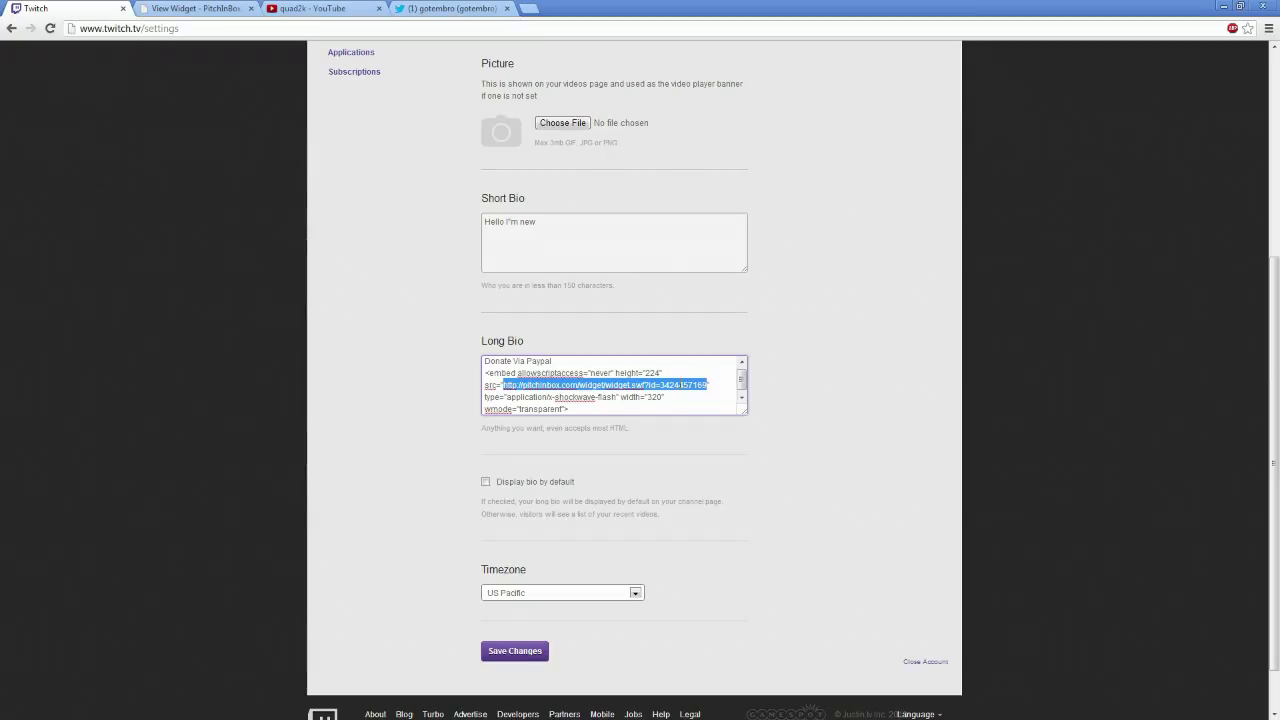
right_click(680, 385)
left_click(720, 466)
left_click(497, 650)
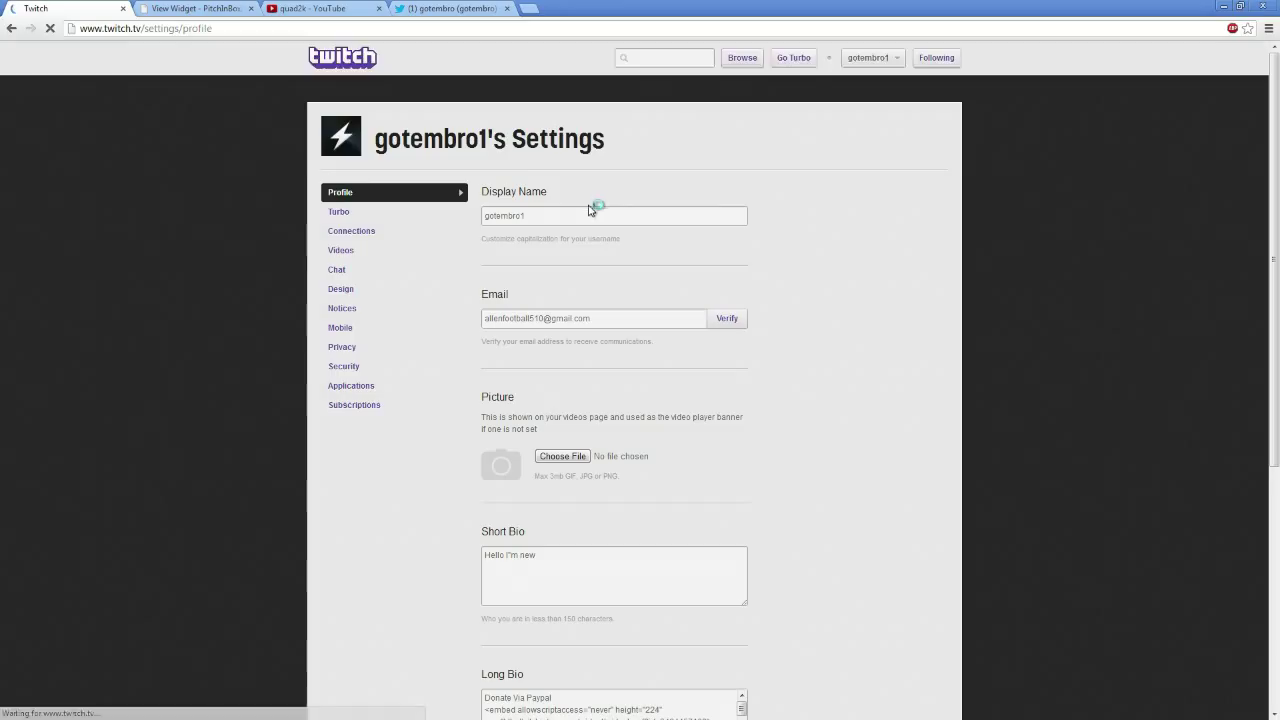
left_click(1231, 55)
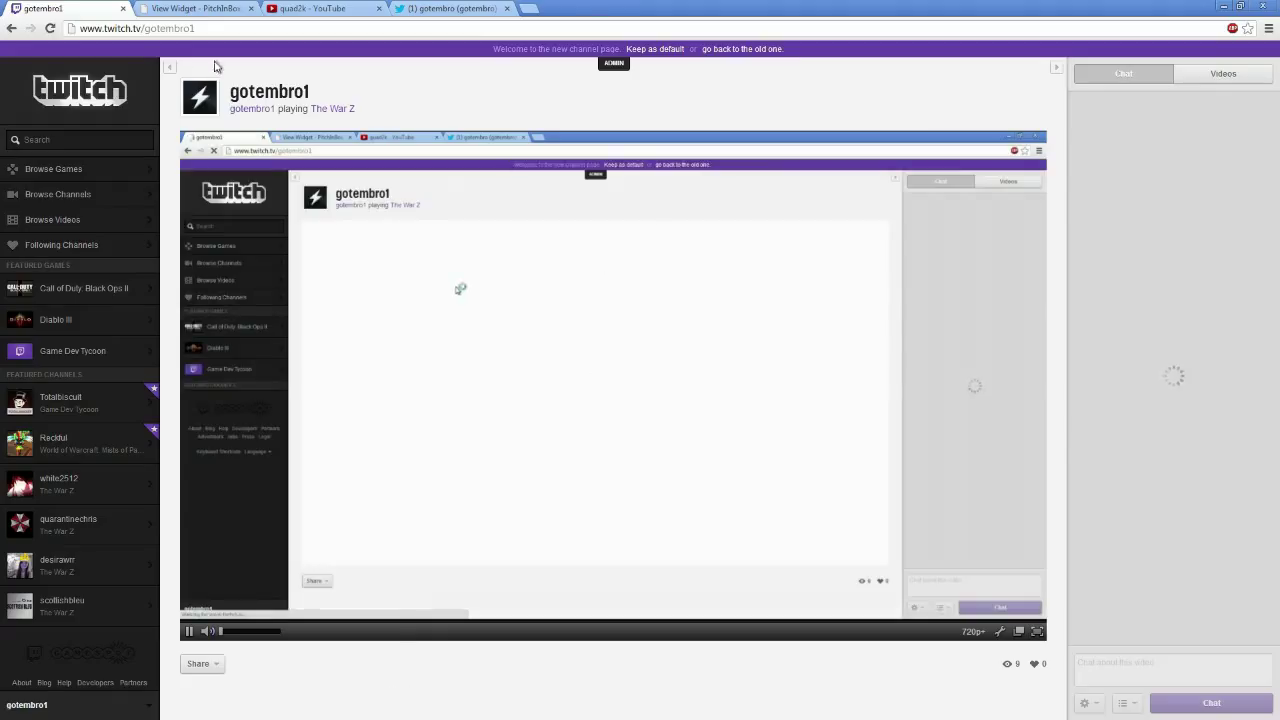
Append /old to the channel URL and reload to view the old channel design
left_click(255, 30)
type("old")
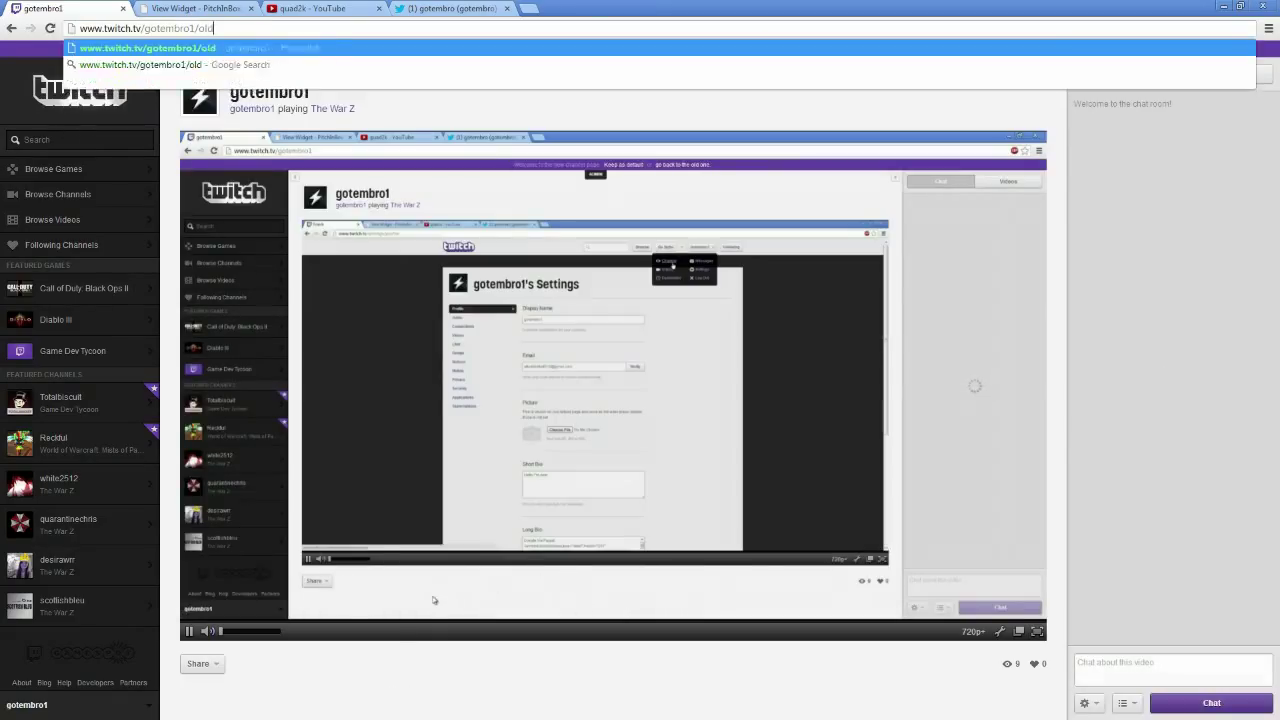
key("Return")
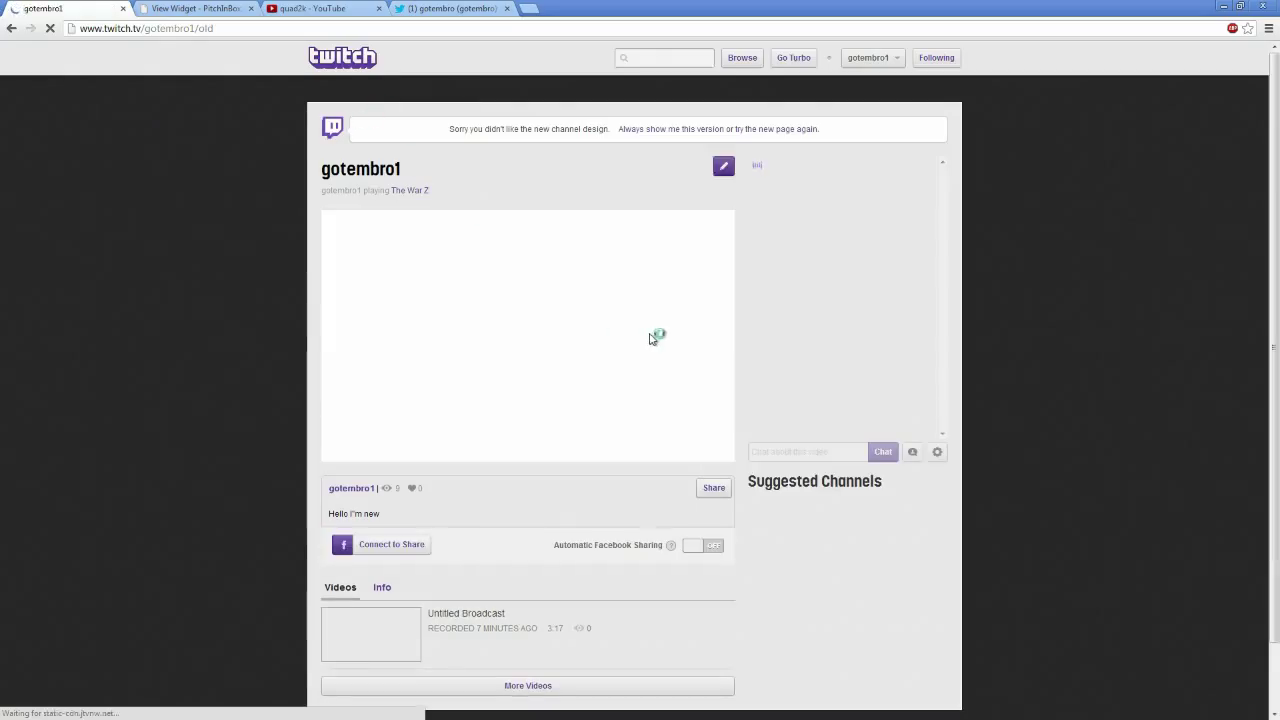
scroll(662, 325, "down", 3)
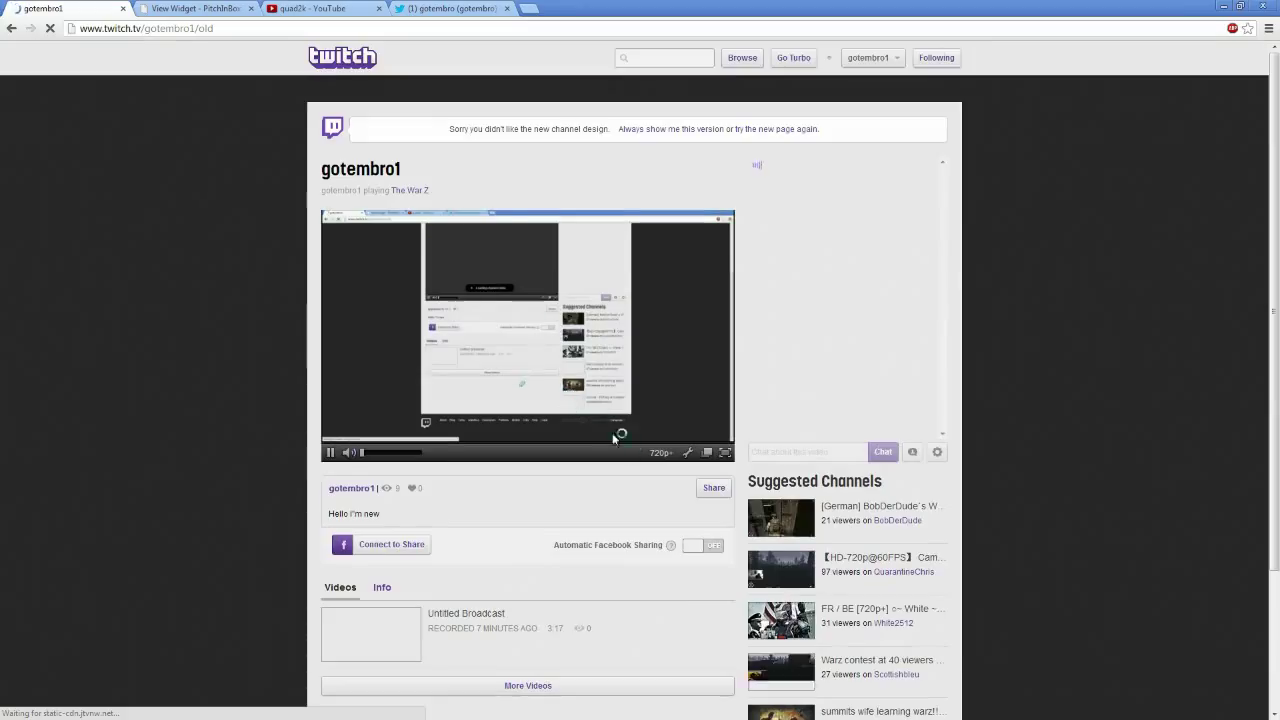
scroll(570, 460, "down", 3)
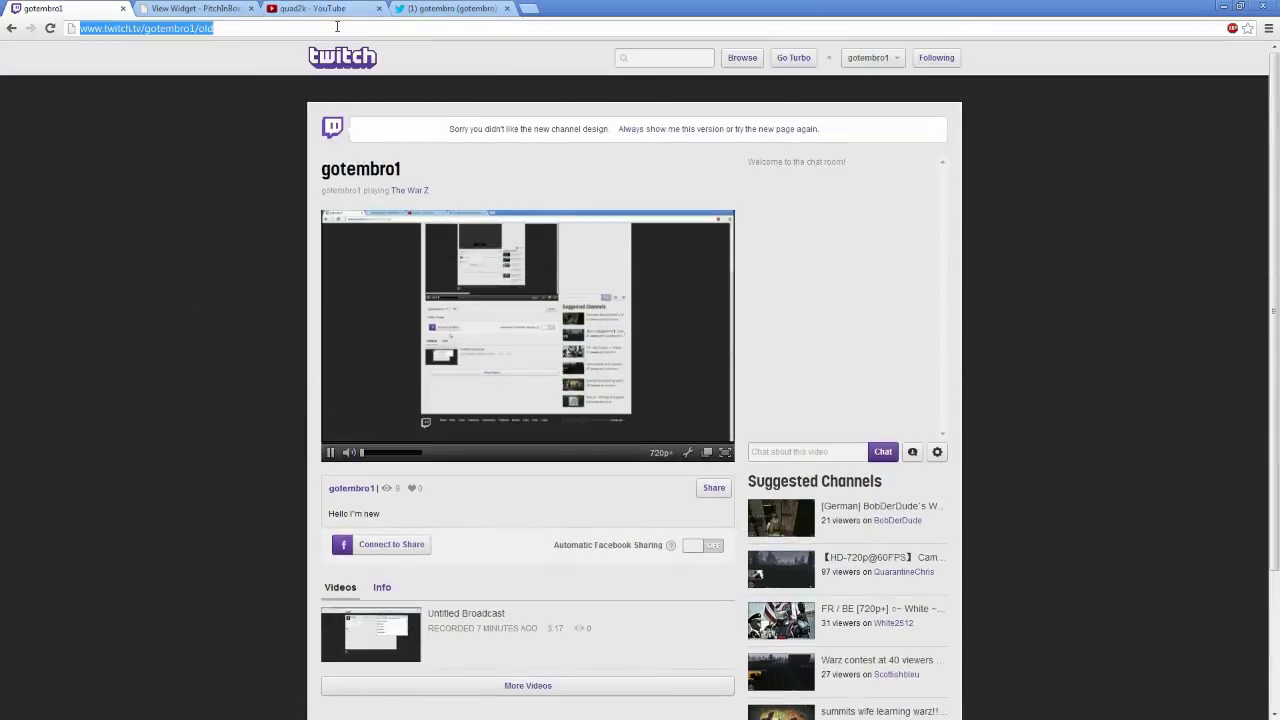
key("Return")
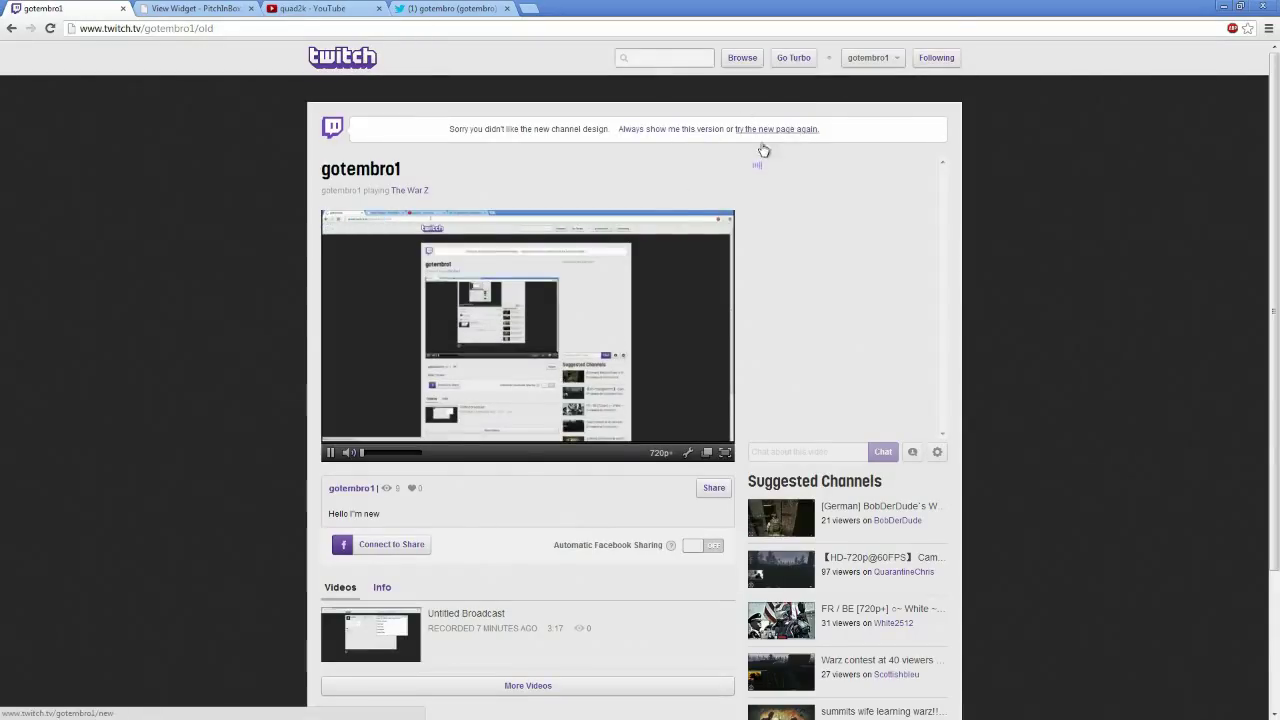
scroll(763, 150, "down", 3)
scroll(860, 110, "up", 3)
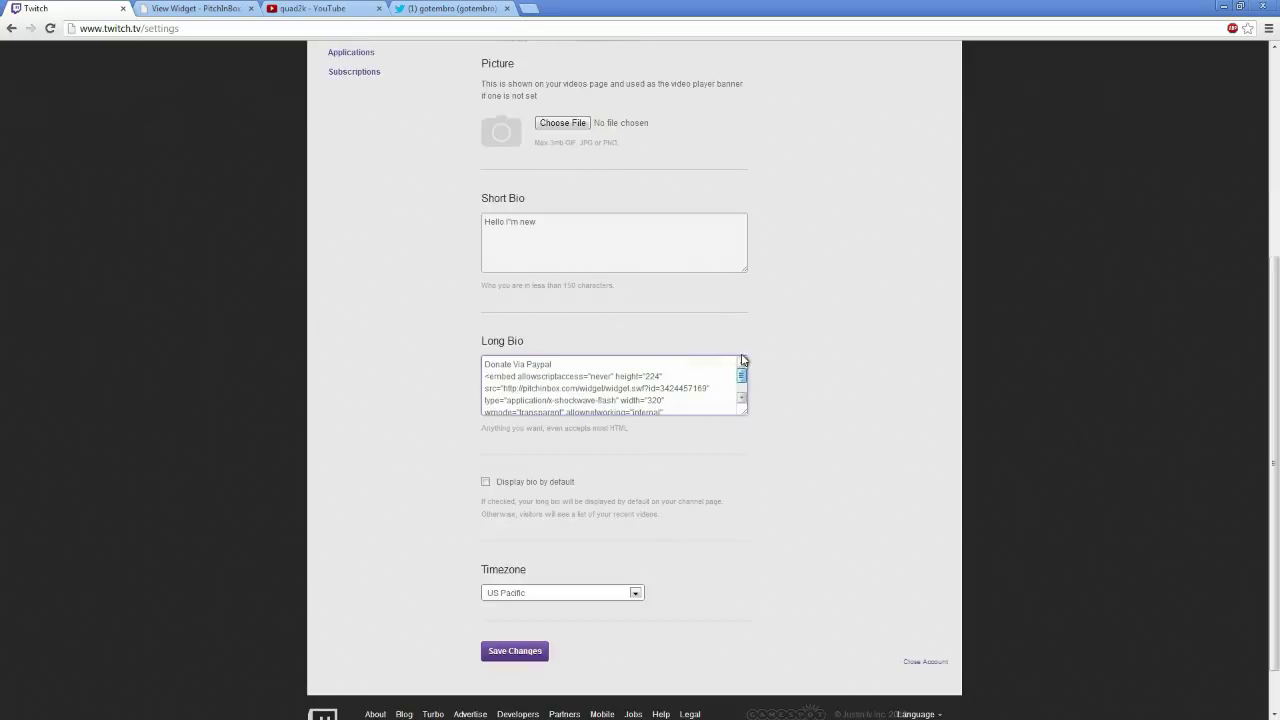
Tick 'Display bio by default' in the profile settings and save the changes
scroll(690, 360, "down", 1)
scroll(705, 338, "down", 1)
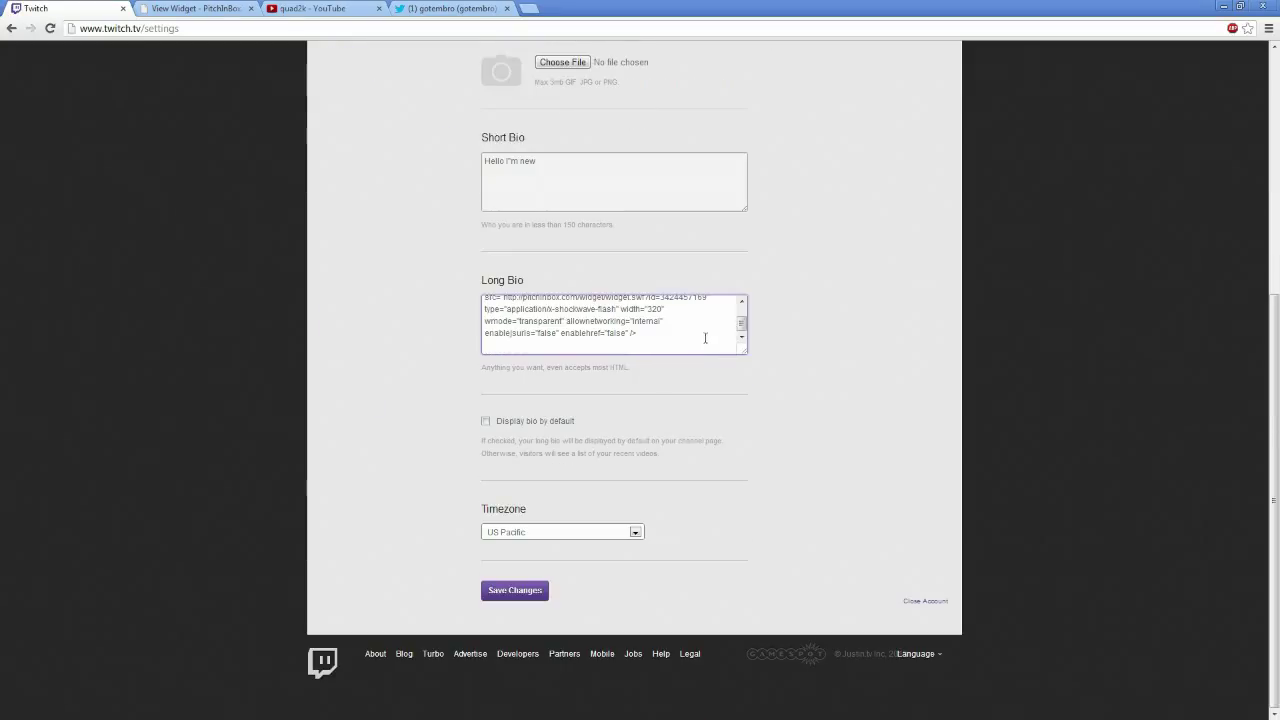
scroll(714, 328, "up", 1)
scroll(700, 331, "down", 1)
left_click(486, 422)
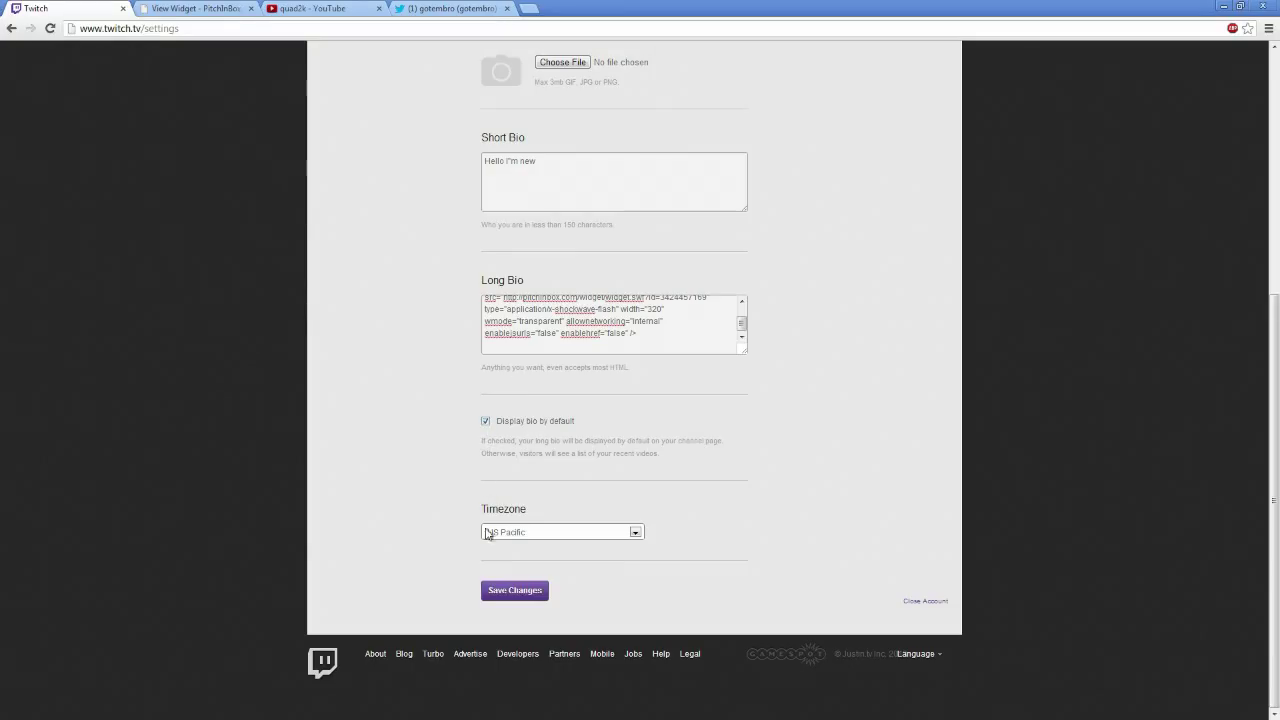
left_click(531, 598)
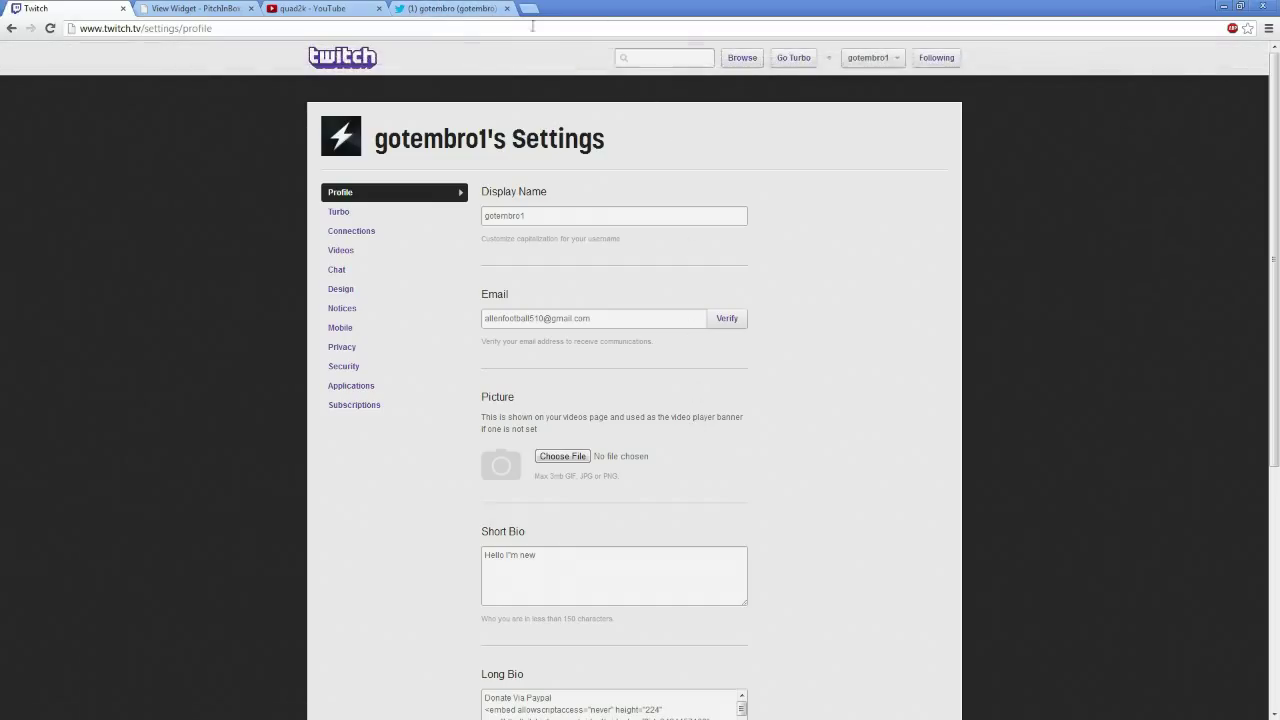
Check the Donate to Me widget under Info in the old channel layout, then restore the new design
left_click(891, 58)
left_click(811, 91)
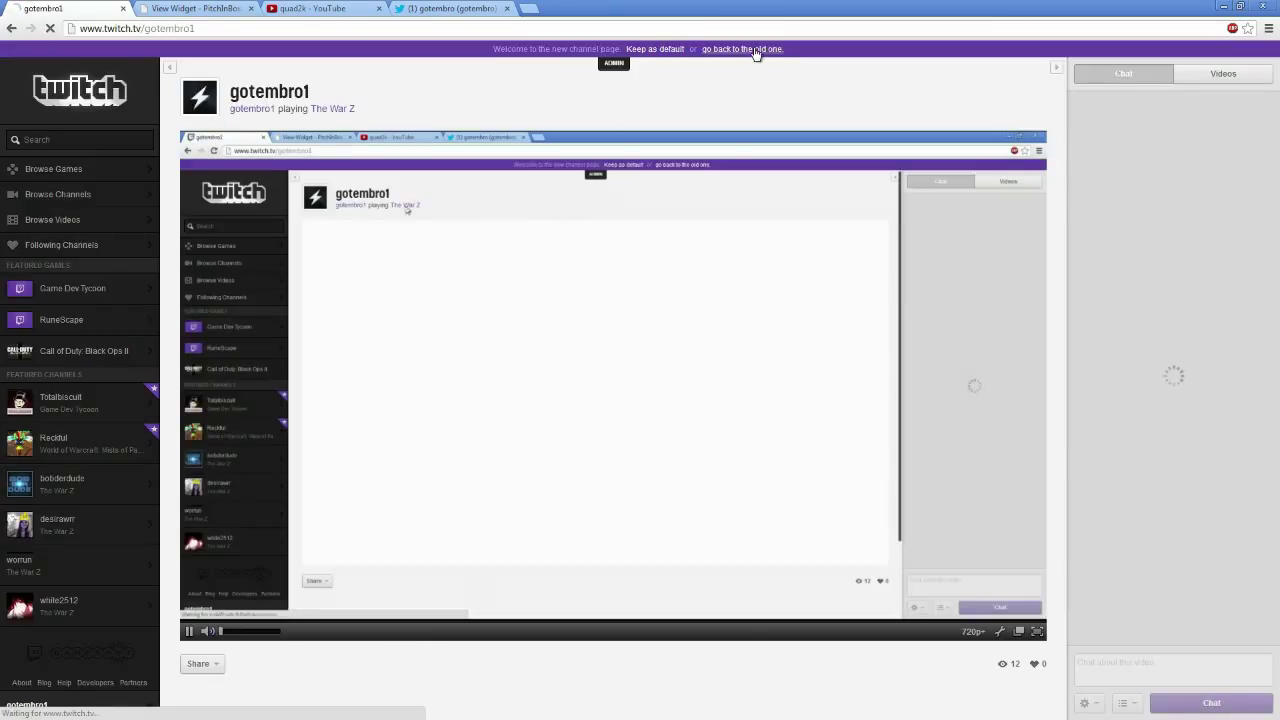
left_click(757, 48)
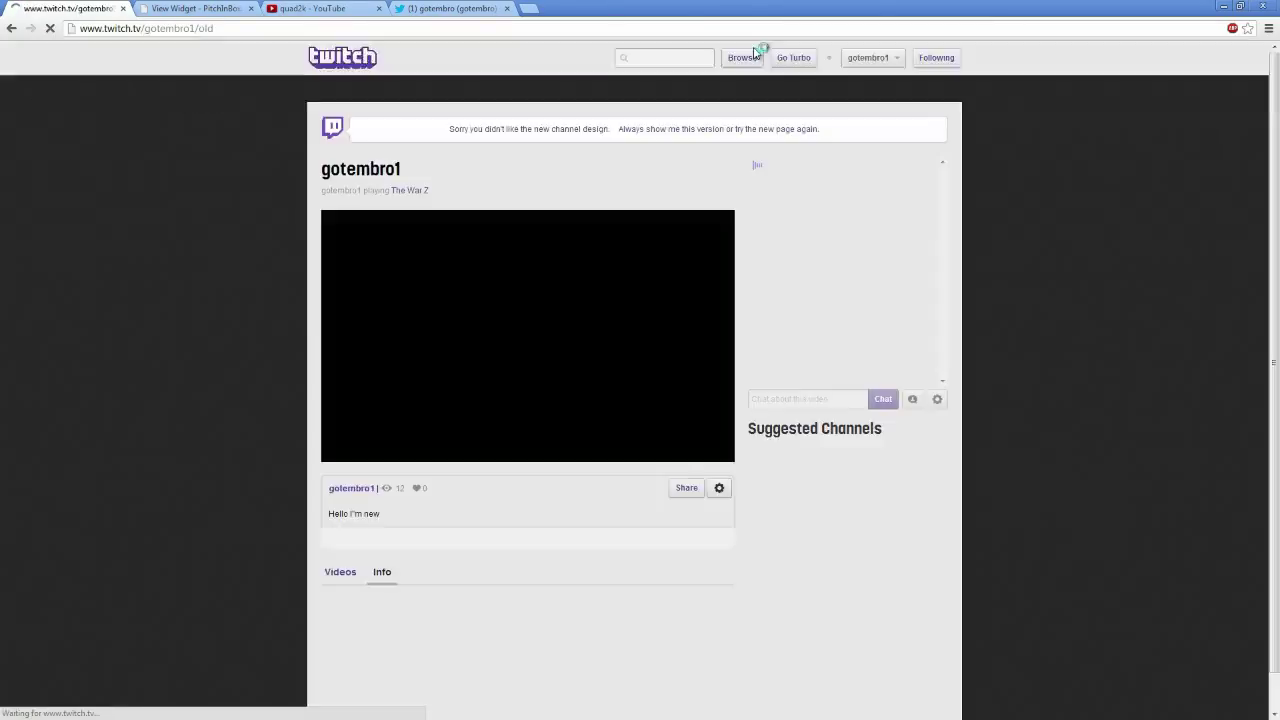
scroll(595, 459, "down", 2)
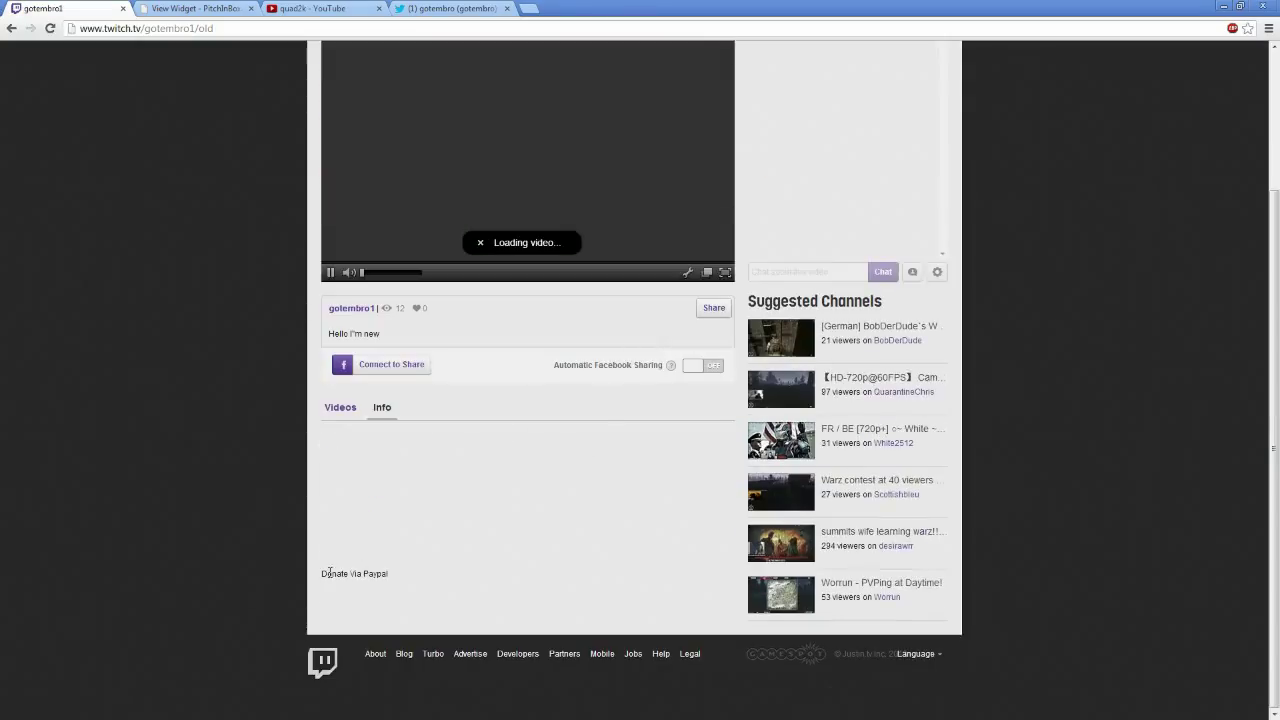
mouse_move(330, 573)
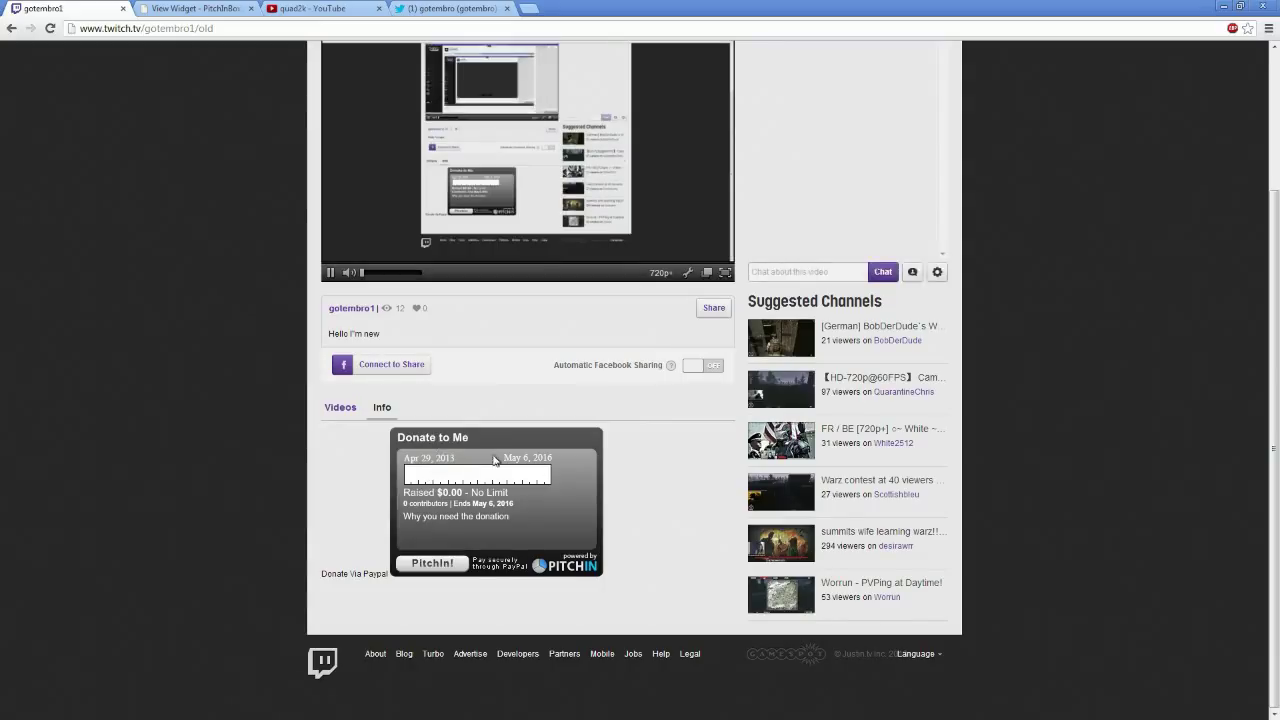
scroll(675, 484, "up", 2)
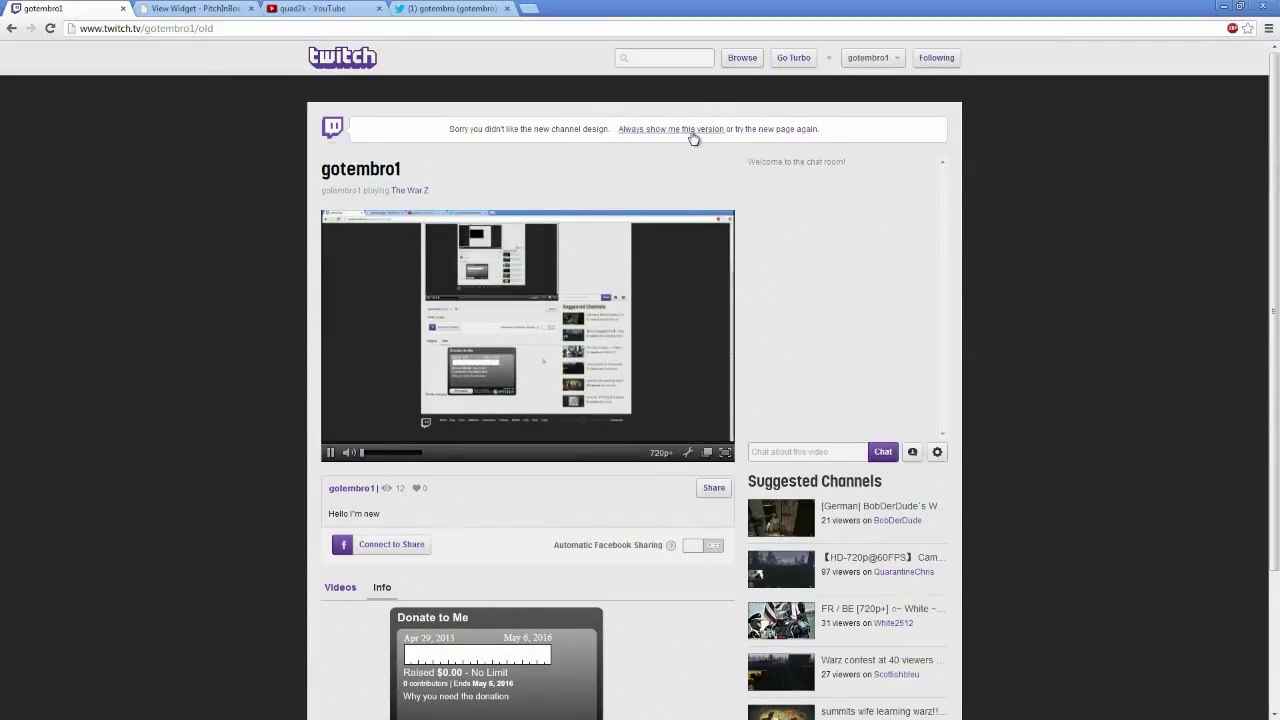
left_click(692, 138)
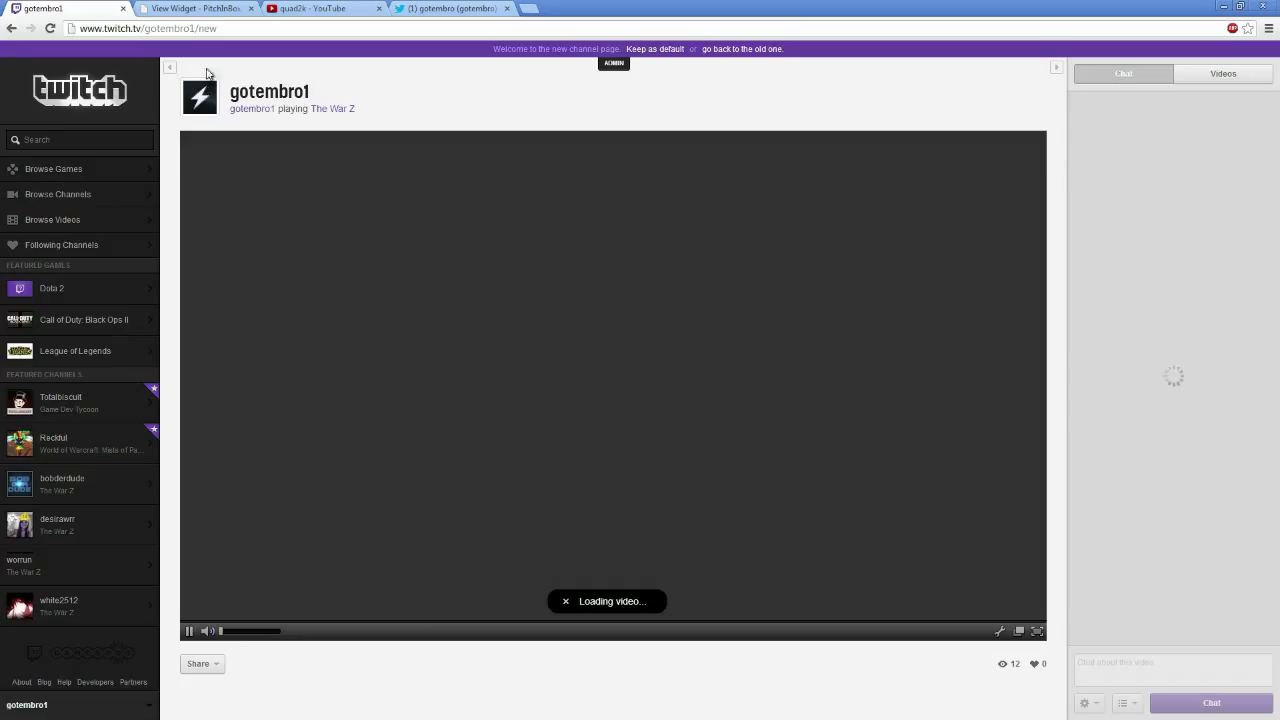
Put the channel page into edit mode via ADMIN > Edit and scroll down to the empty panel slots
left_click(605, 63)
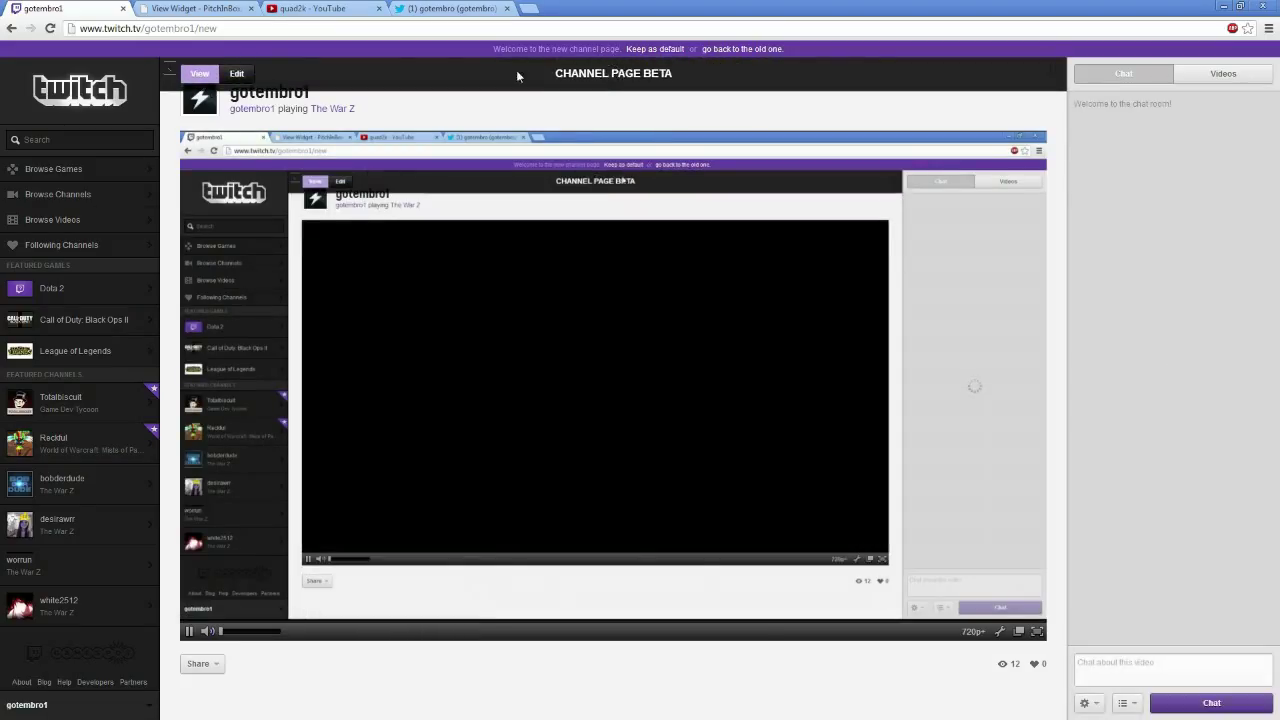
left_click(238, 76)
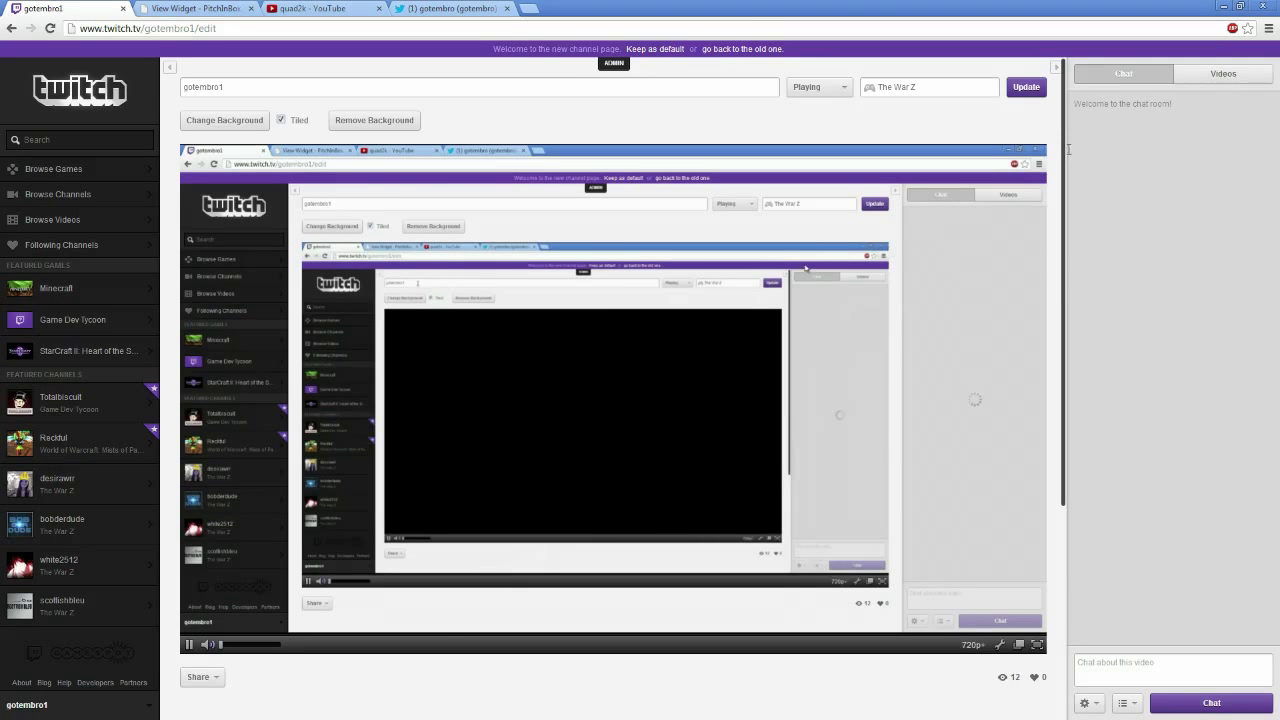
left_click_drag(1066, 118, 1074, 440)
left_click(846, 480)
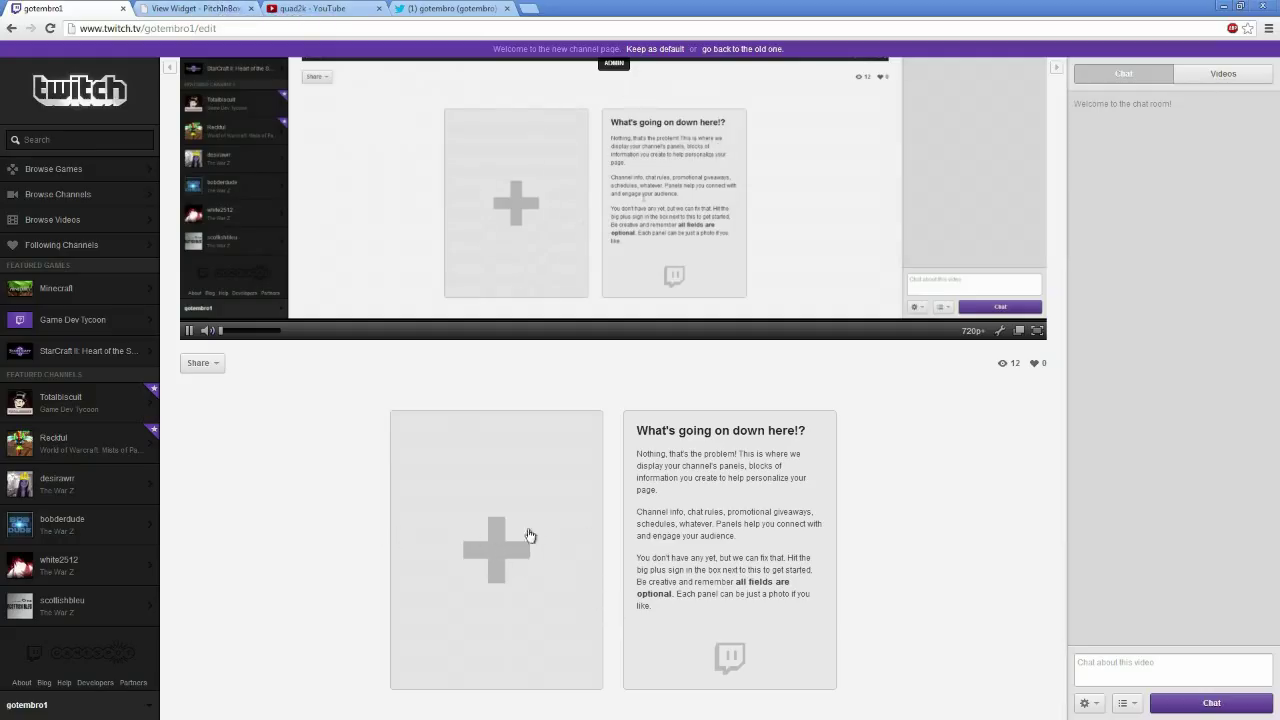
Add a panel with the PitchInBox widget URL as its link, described 'Please Donate to me here'
left_click(506, 548)
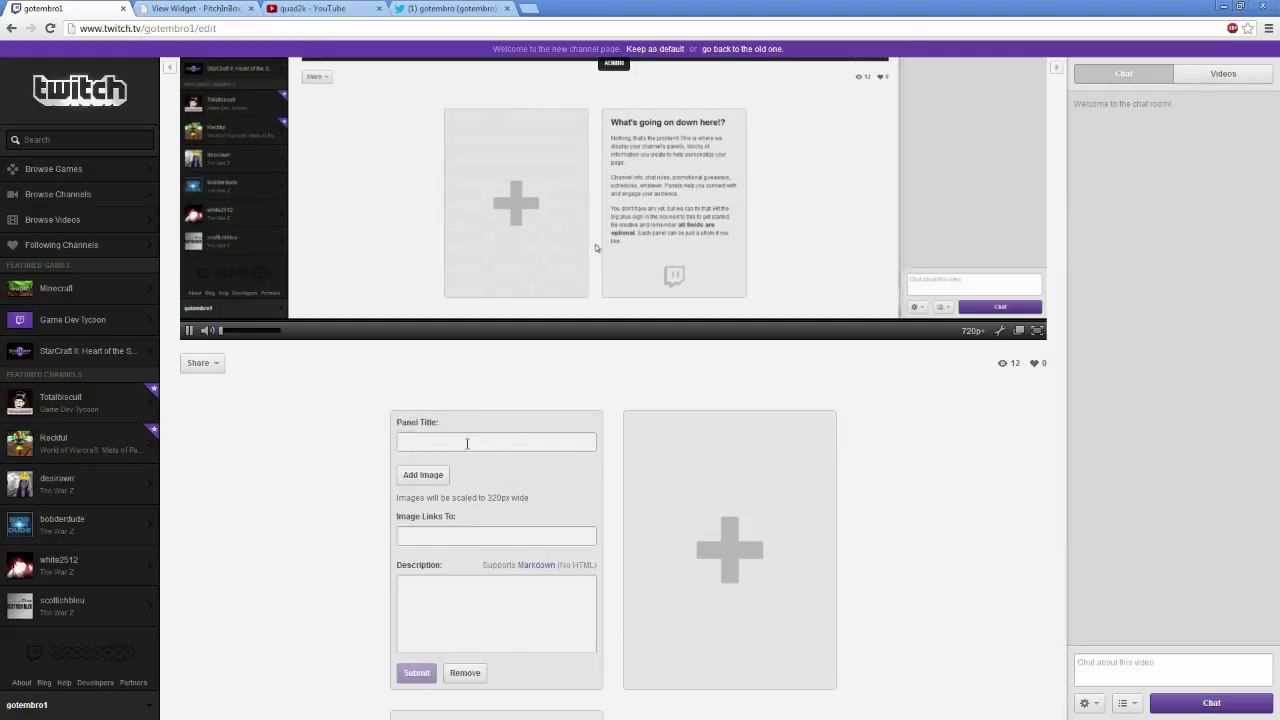
left_click(470, 441)
left_click(461, 540)
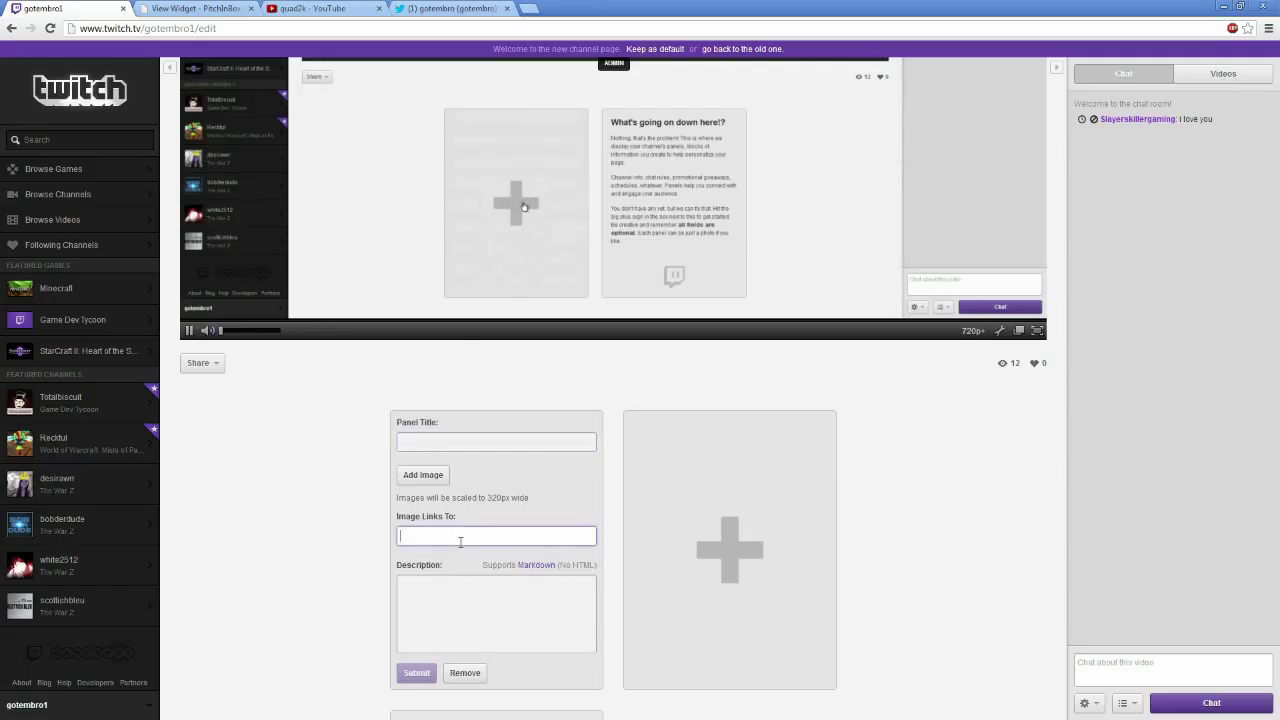
key("ctrl+v")
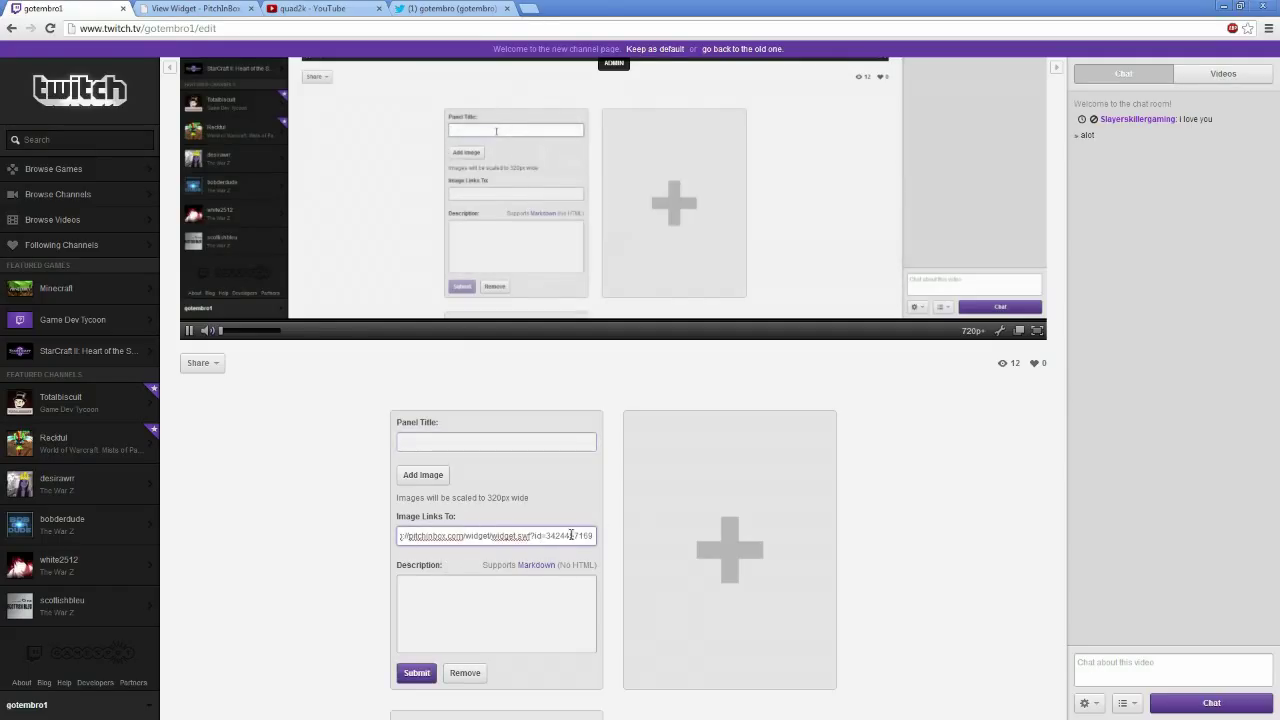
left_click_drag(593, 536, 338, 546)
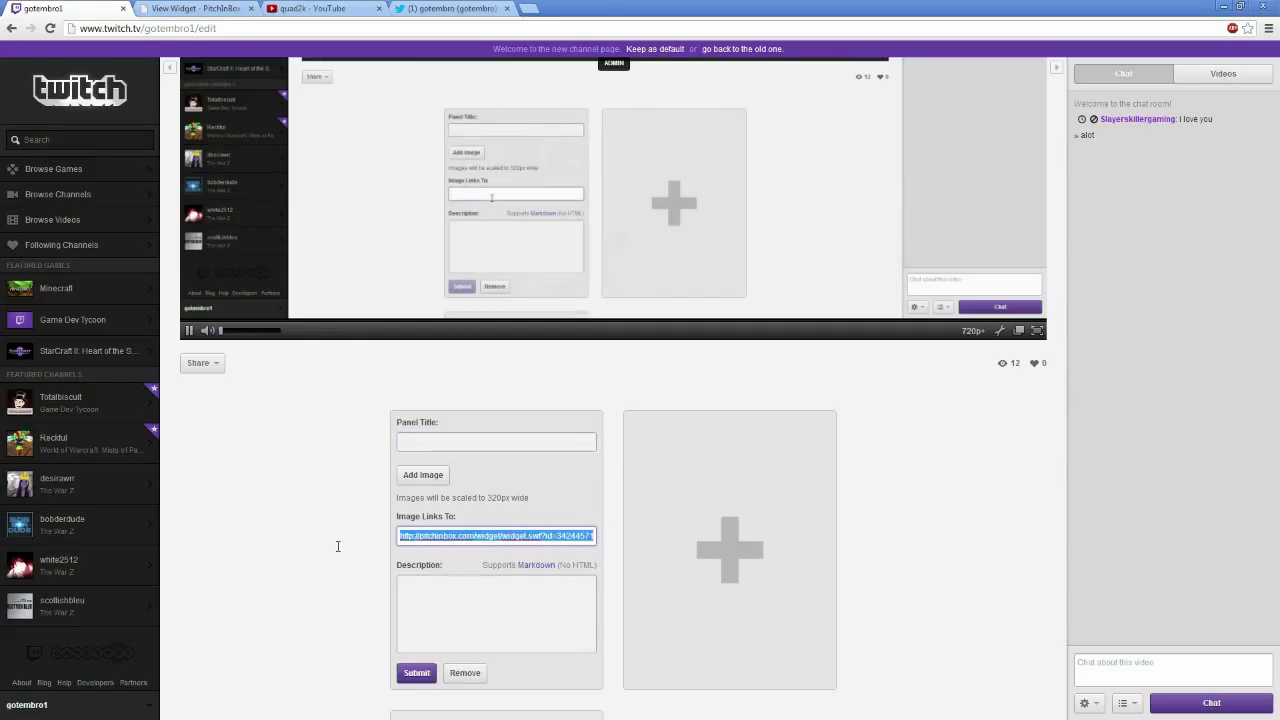
left_click(414, 538)
left_click_drag(414, 538, 646, 560)
left_click(501, 622)
type("Ple")
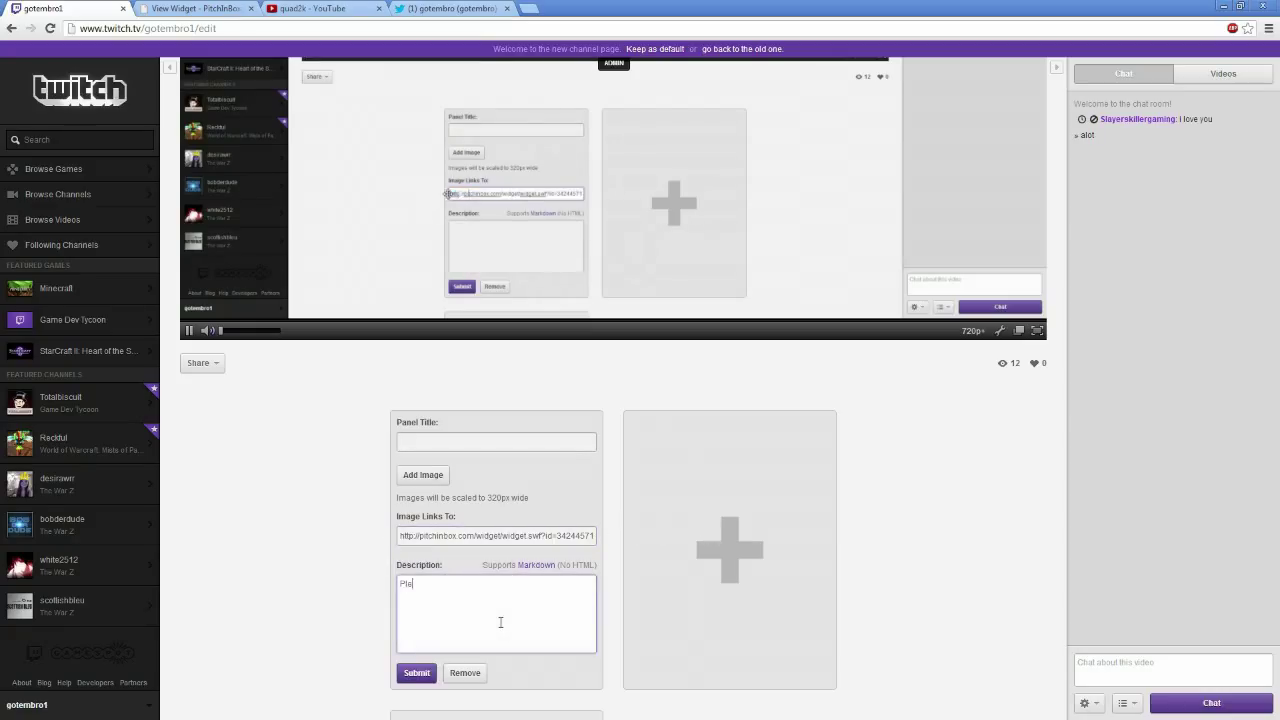
type("ase Donate to me h")
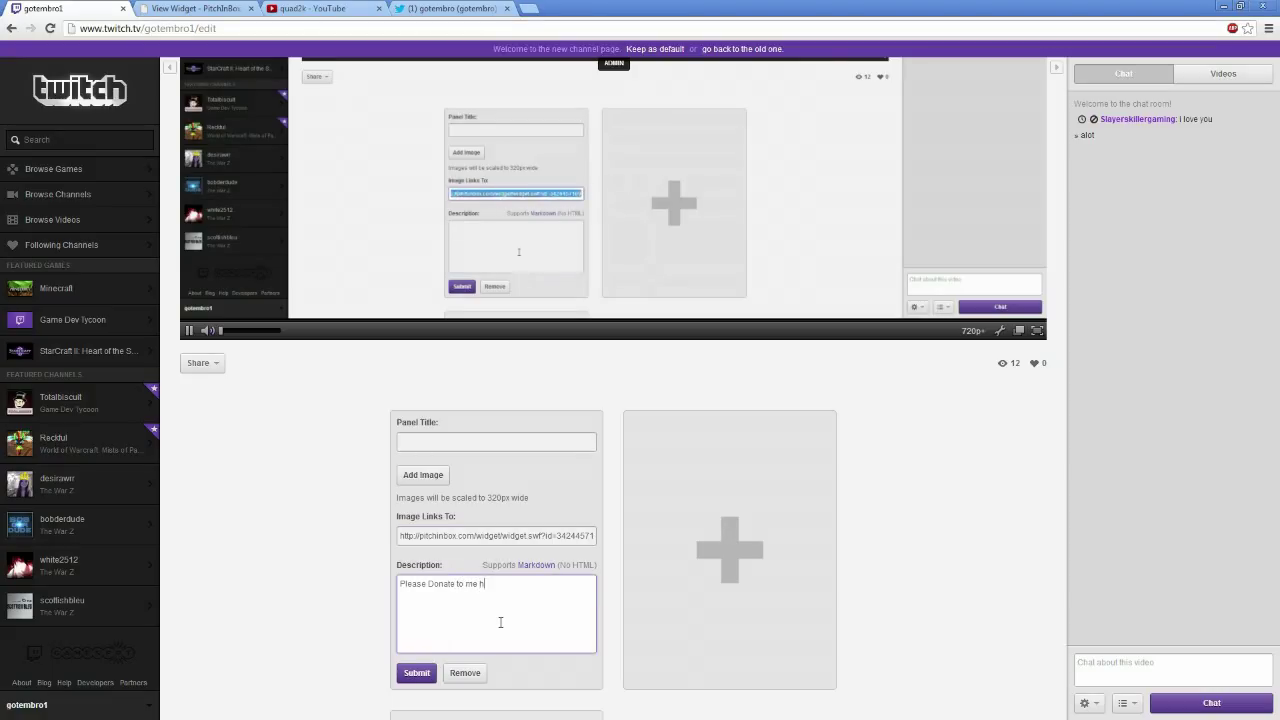
type("ere")
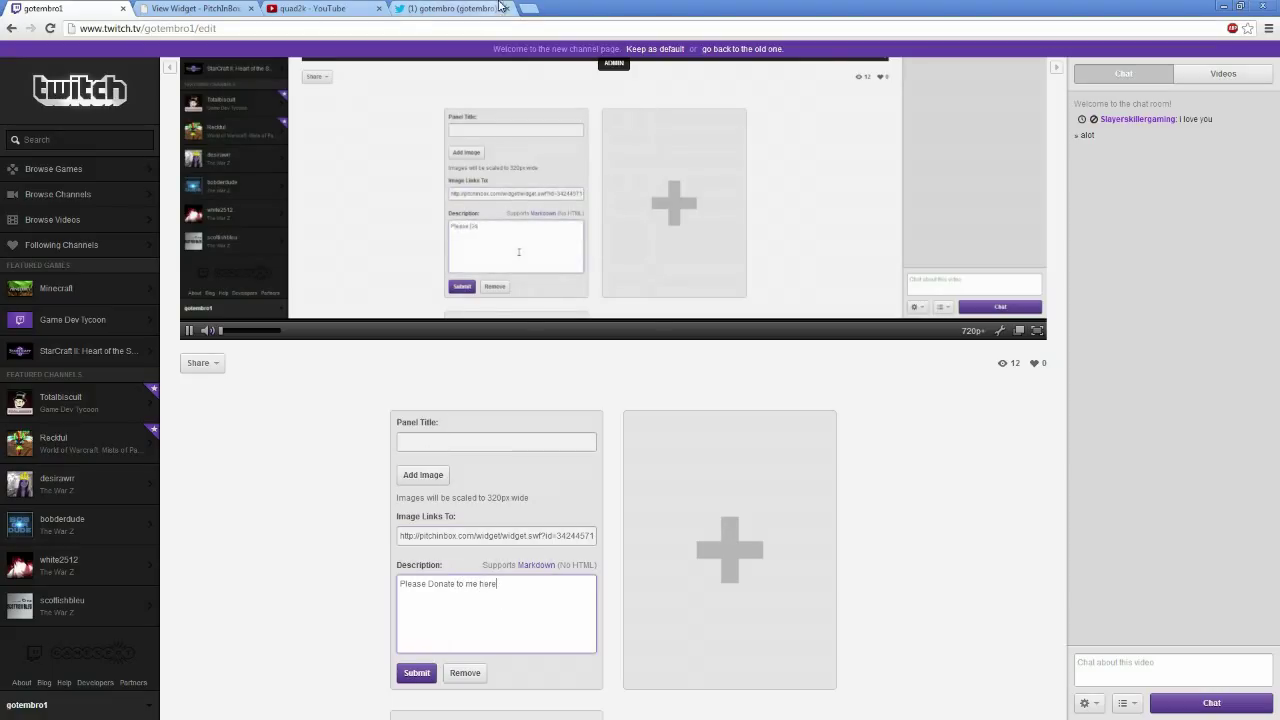
Search Google Images for 'paypal button' in a new tab
left_click(532, 6)
type("google.com")
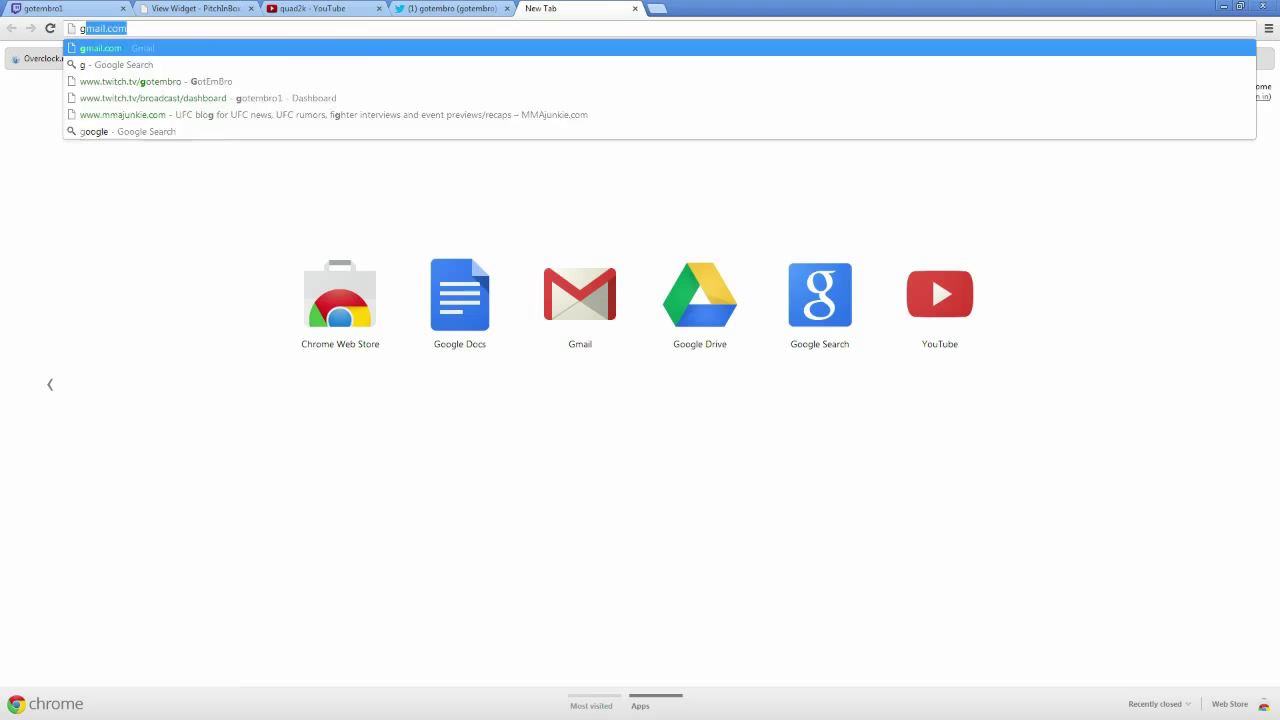
key("Return")
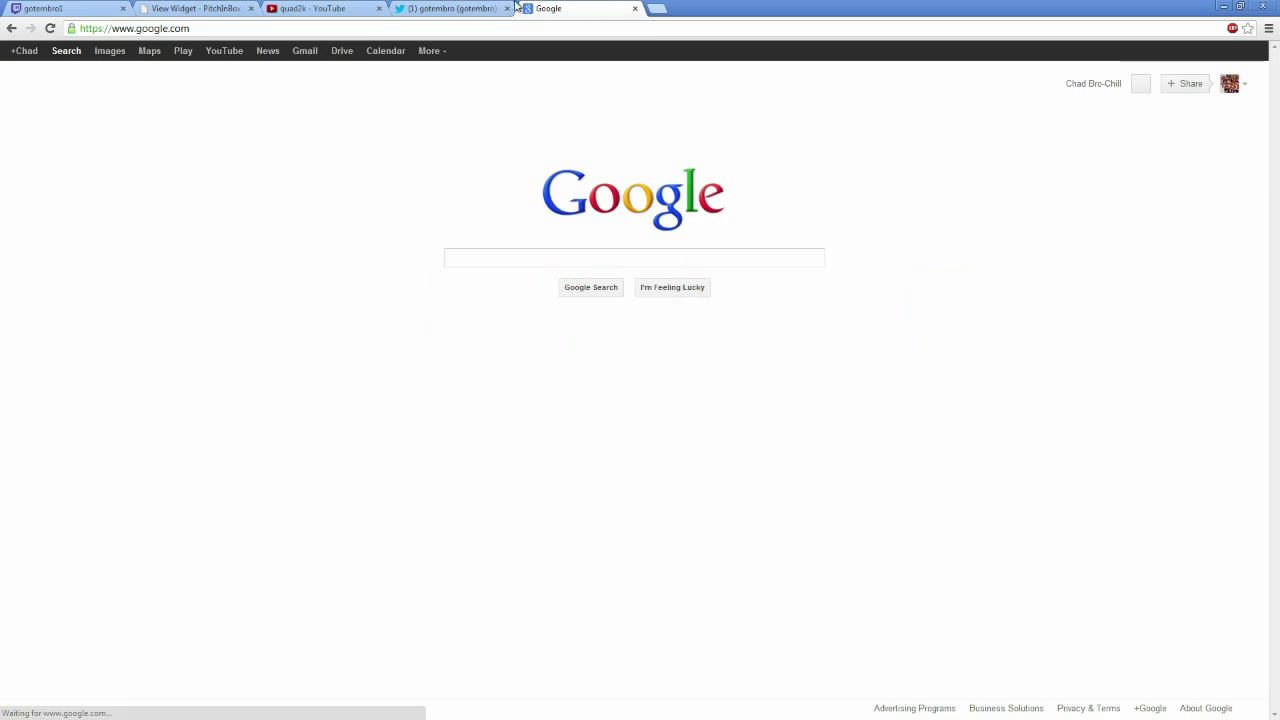
type("pay")
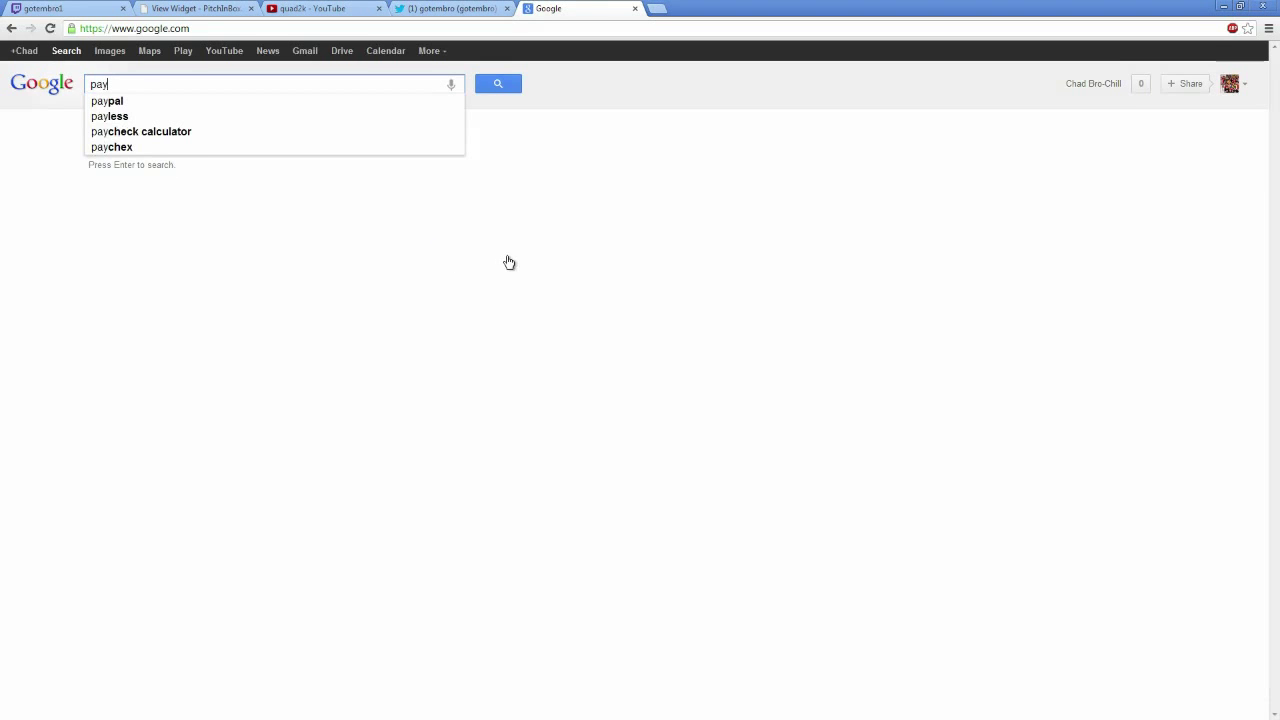
type("pal button")
key("Return")
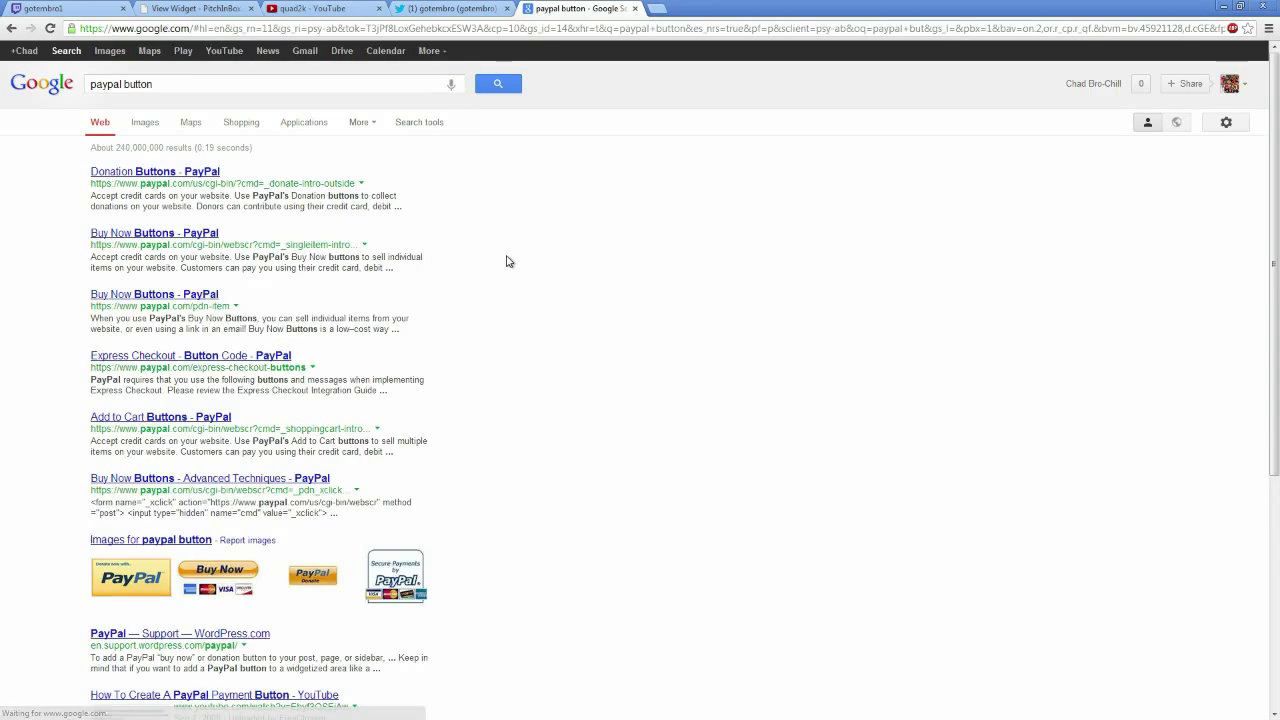
left_click(108, 52)
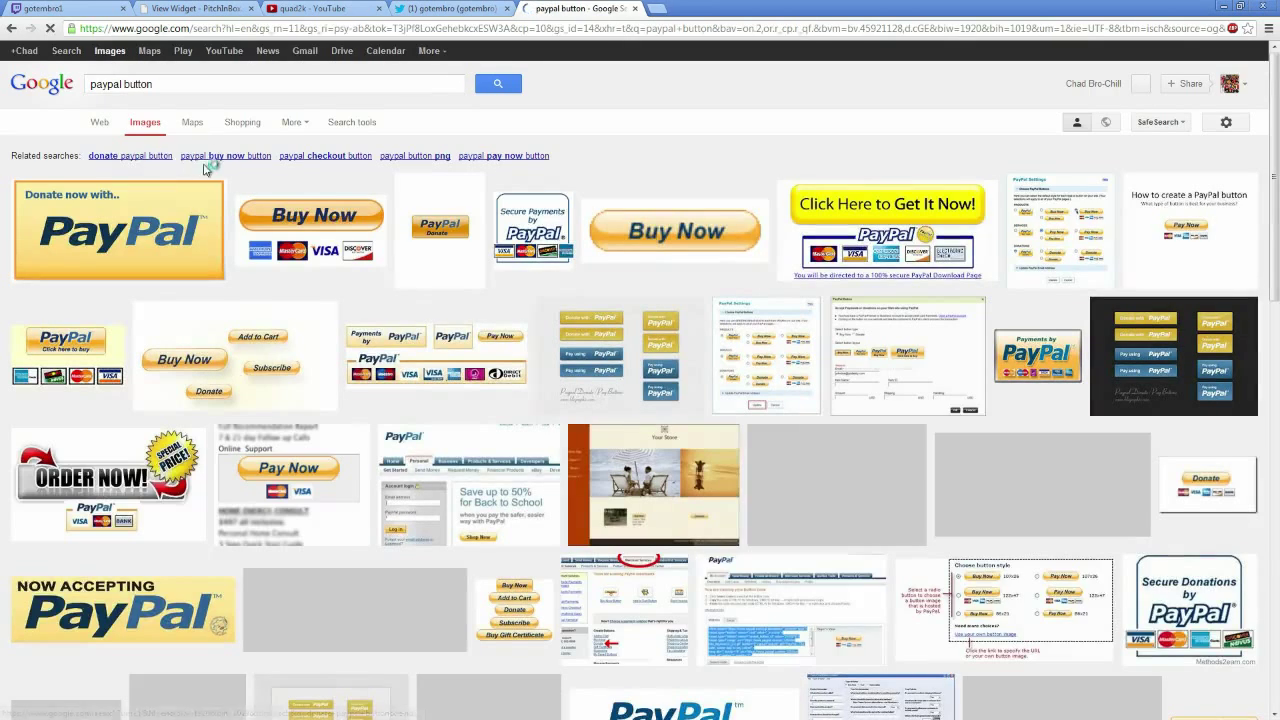
scroll(735, 335, "down", 12)
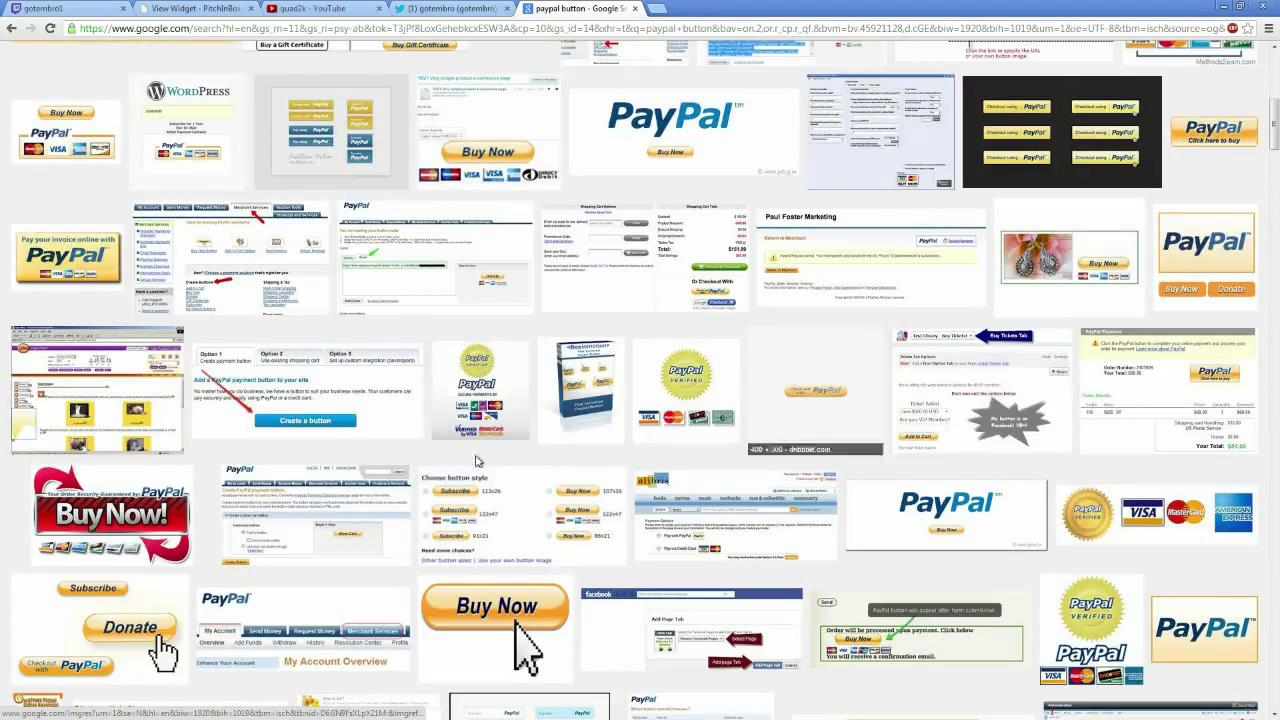
scroll(478, 239, "up", 8)
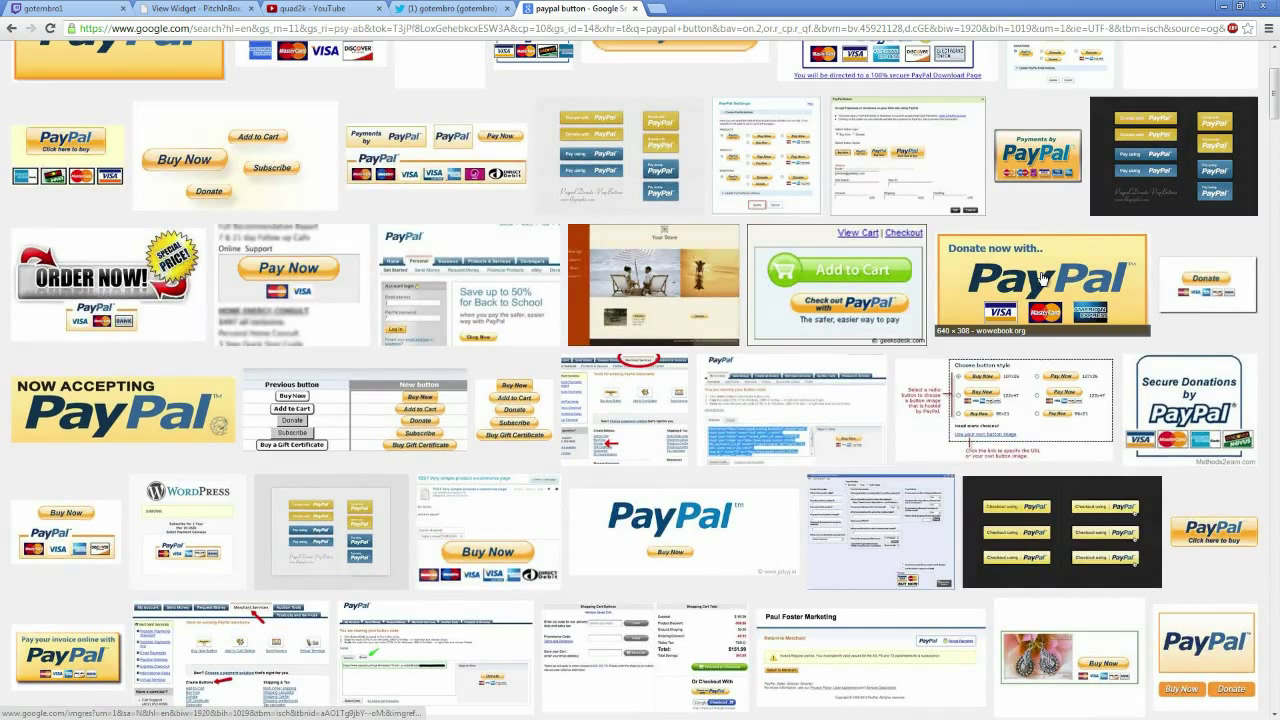
Save the 'Donate now with PayPal' image as paypal3.jpg and close the search tab
left_click(1043, 277)
right_click(442, 504)
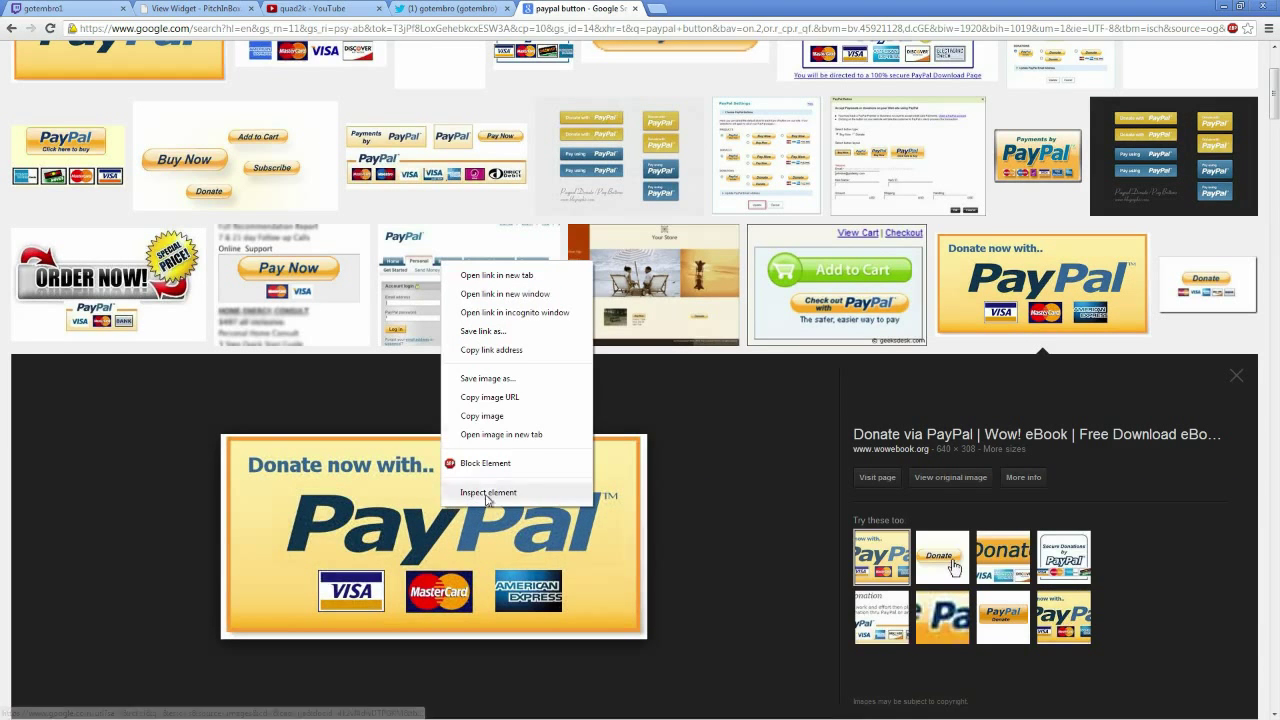
left_click(487, 378)
left_click_drag(420, 26, 1125, 102)
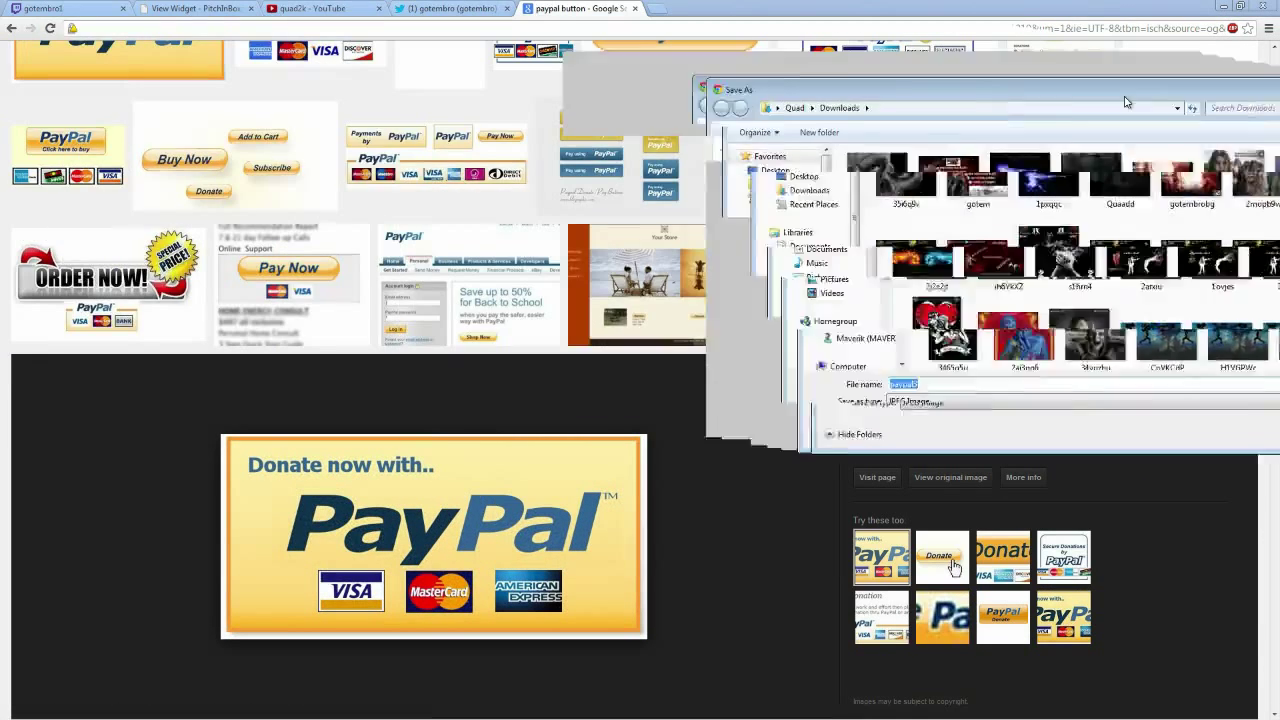
key("Return")
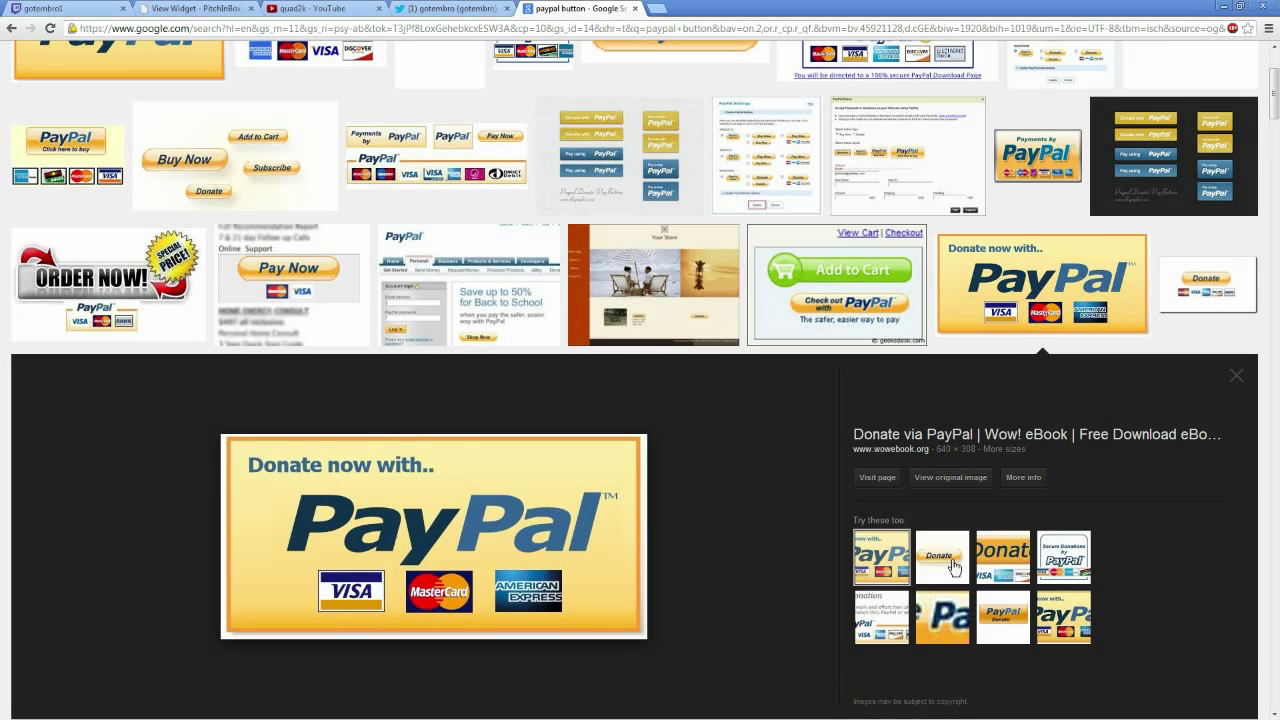
left_click(636, 9)
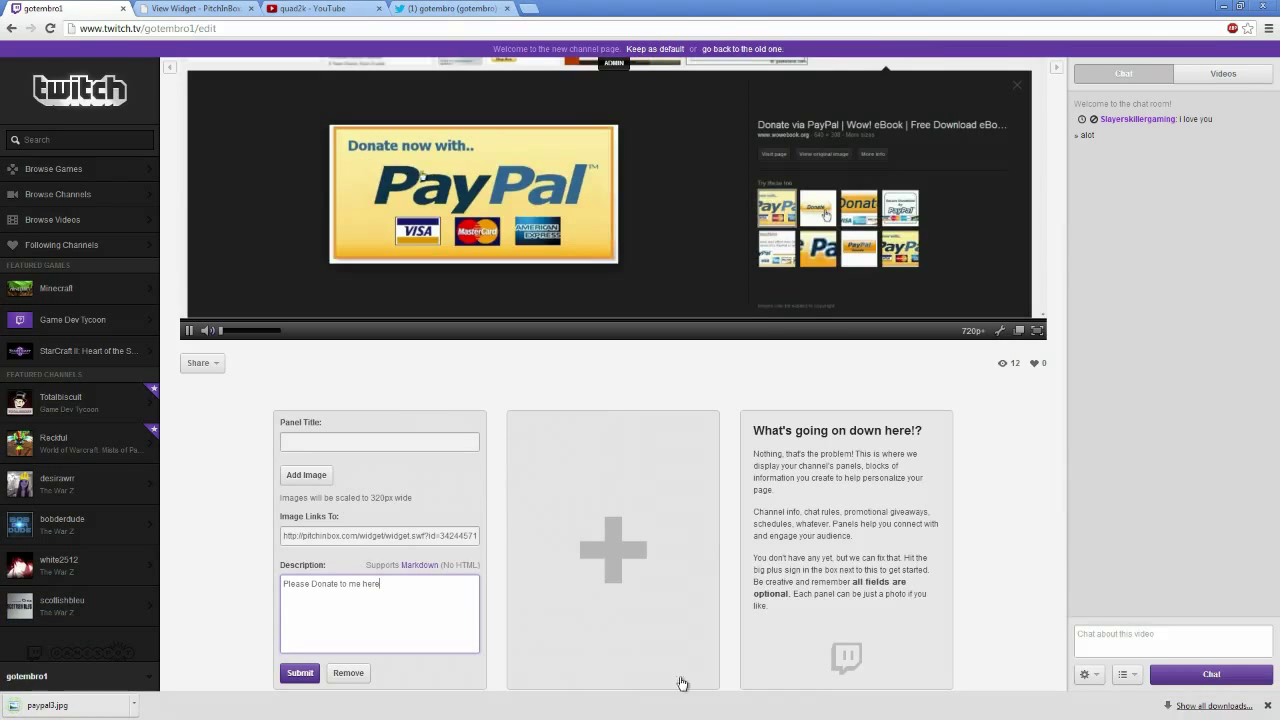
Attach paypal3.jpg to the donation panel, cropping it to cover the whole image
left_click(133, 705)
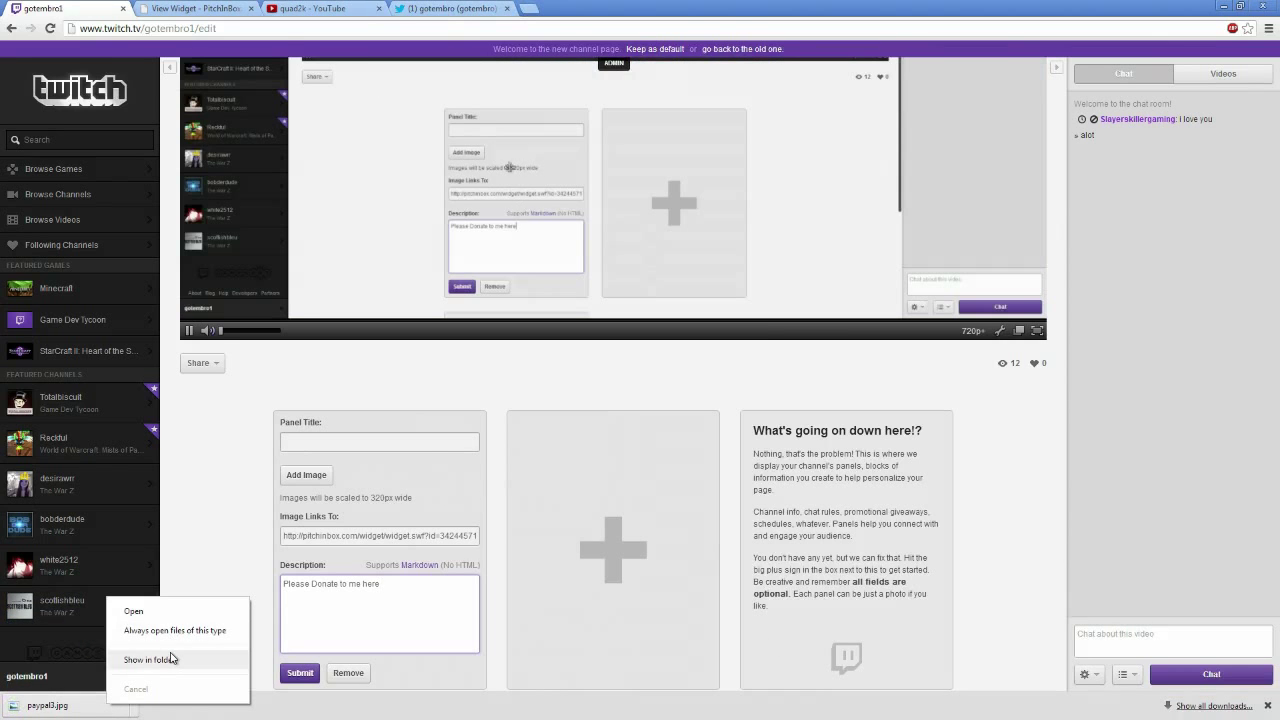
left_click(172, 660)
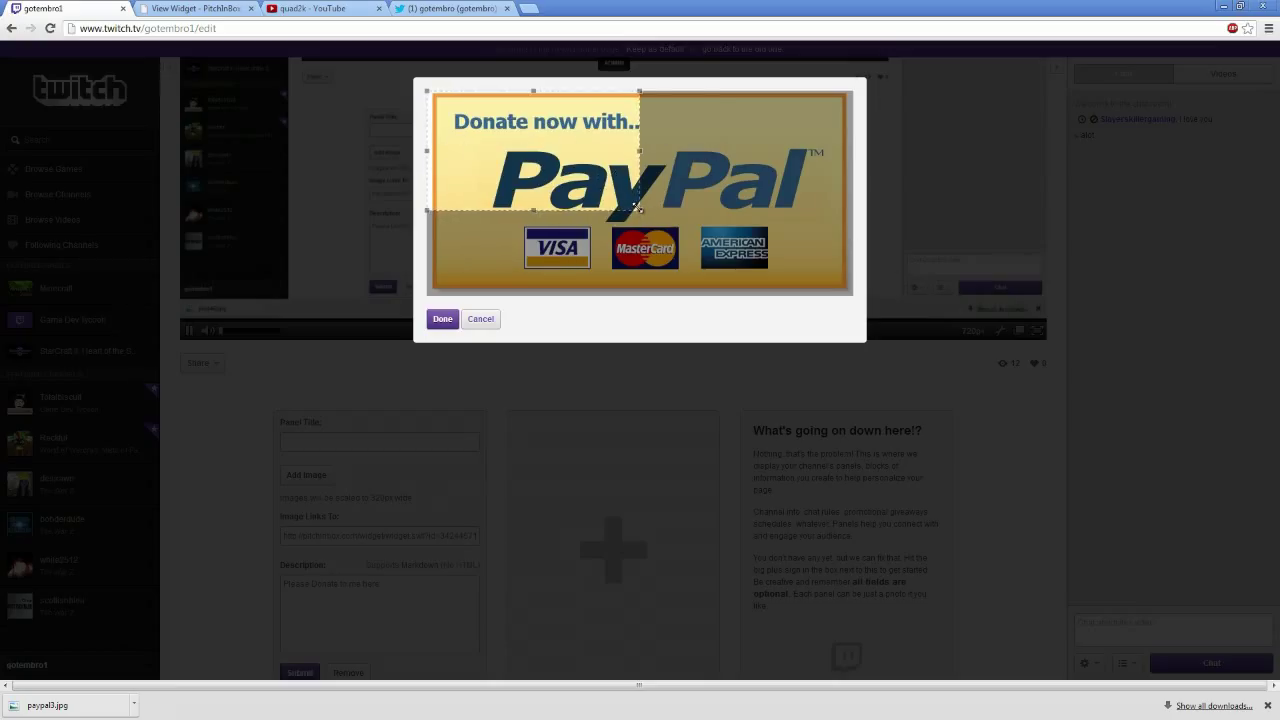
left_click_drag(638, 208, 855, 298)
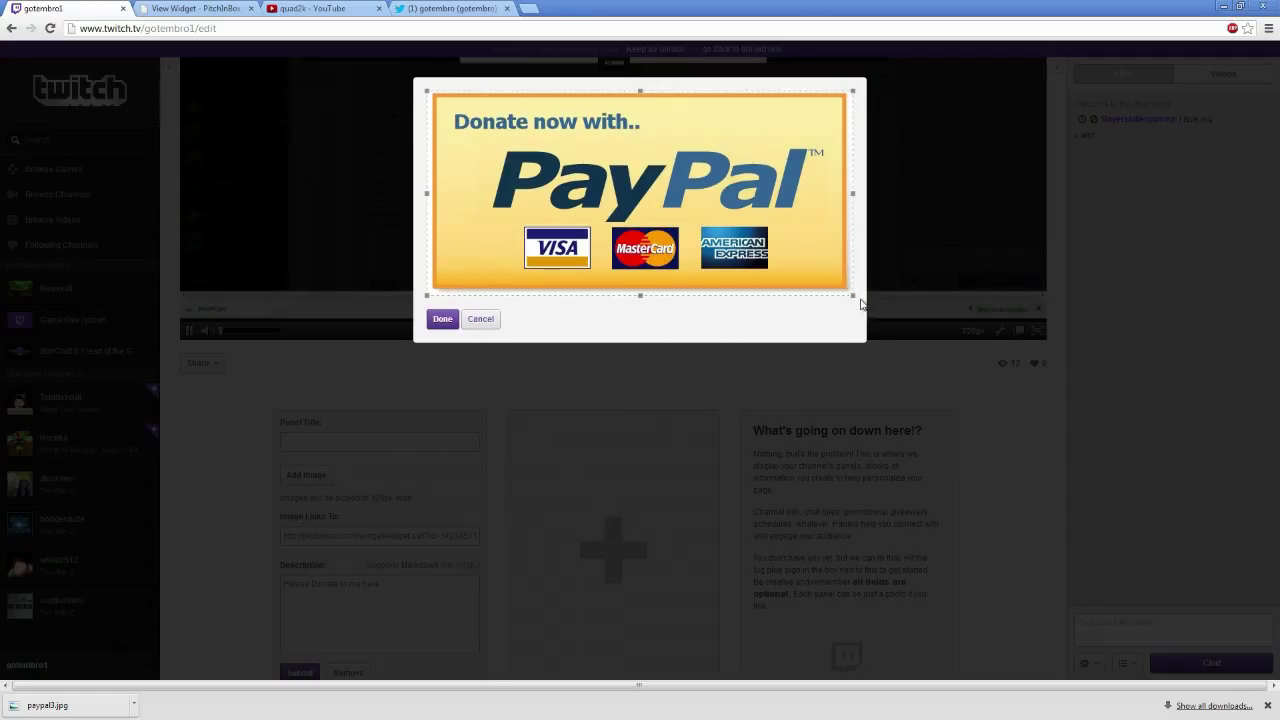
left_click_drag(850, 296, 847, 292)
left_click(442, 319)
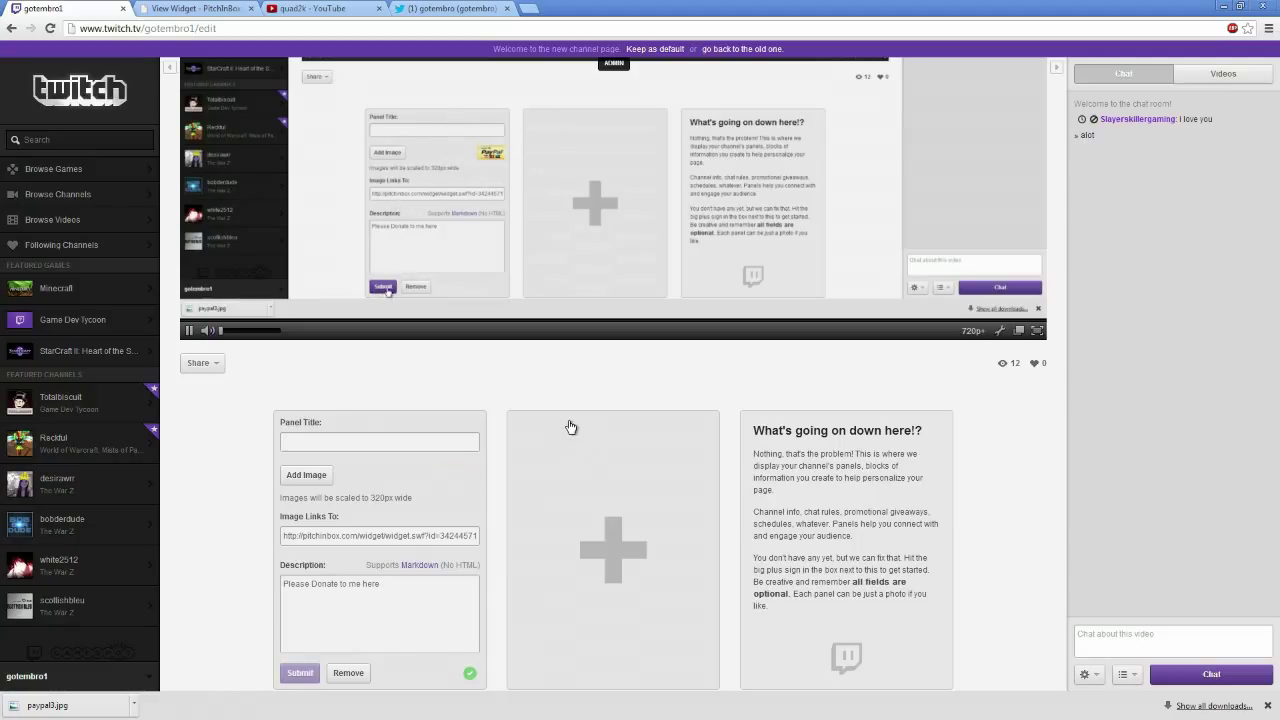
Add a second info panel and paste the copied YouTube channel URL into its Image Links To field
scroll(480, 564, "down", 1)
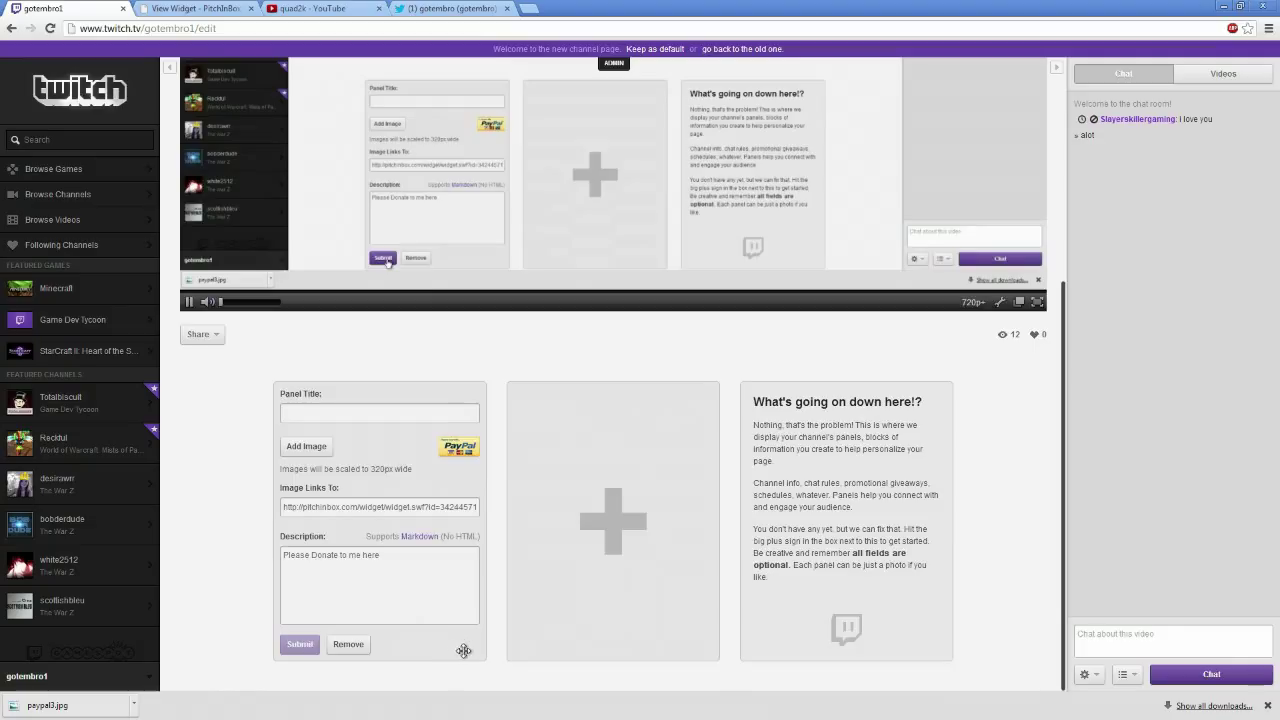
left_click(617, 520)
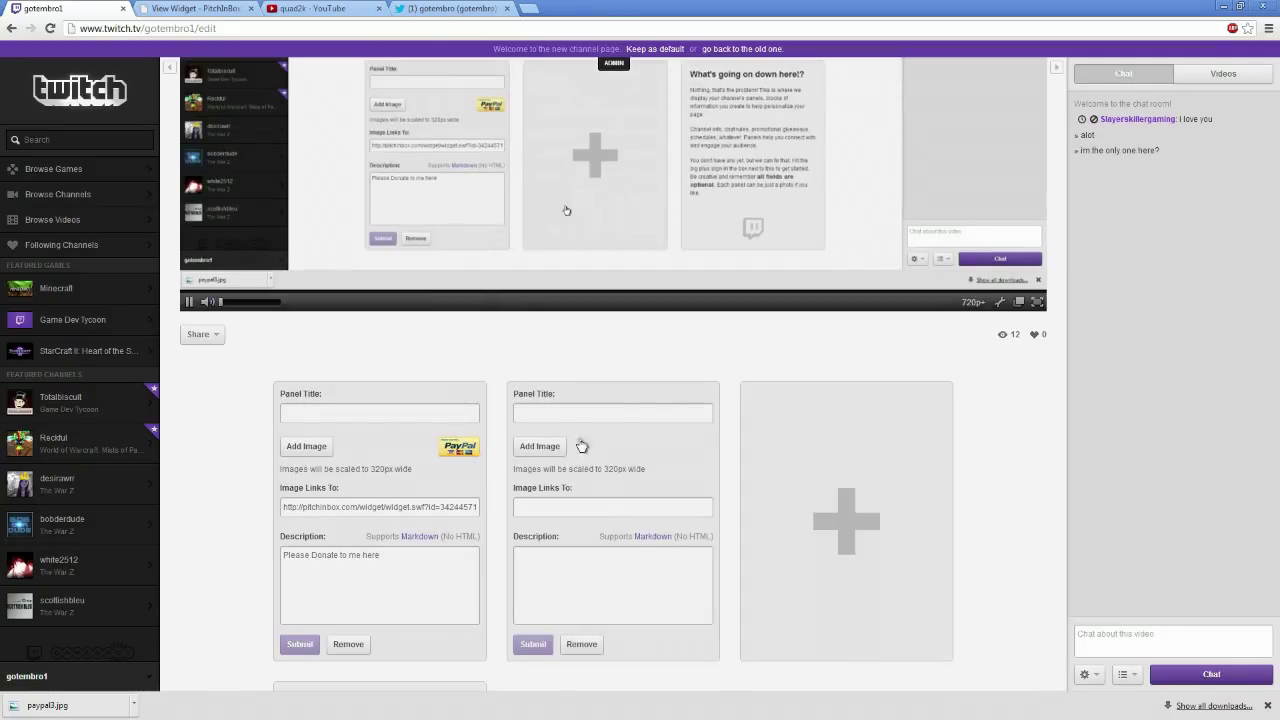
left_click(303, 10)
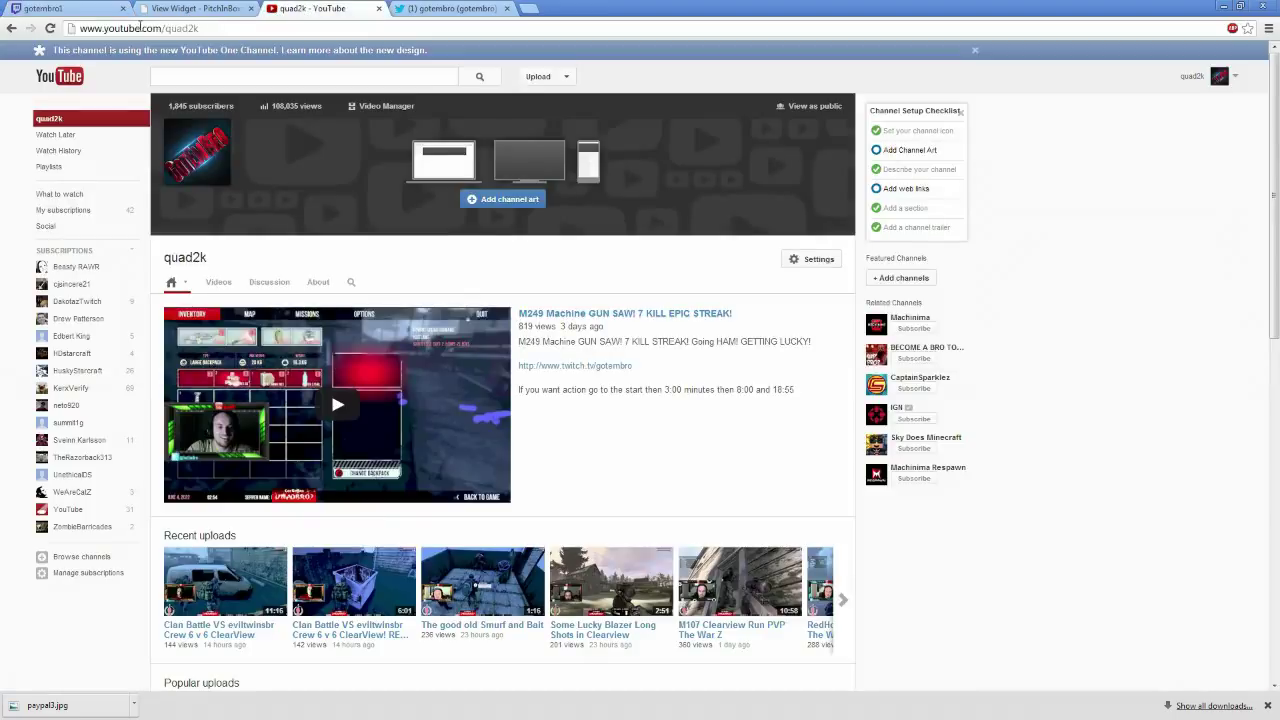
left_click(281, 28)
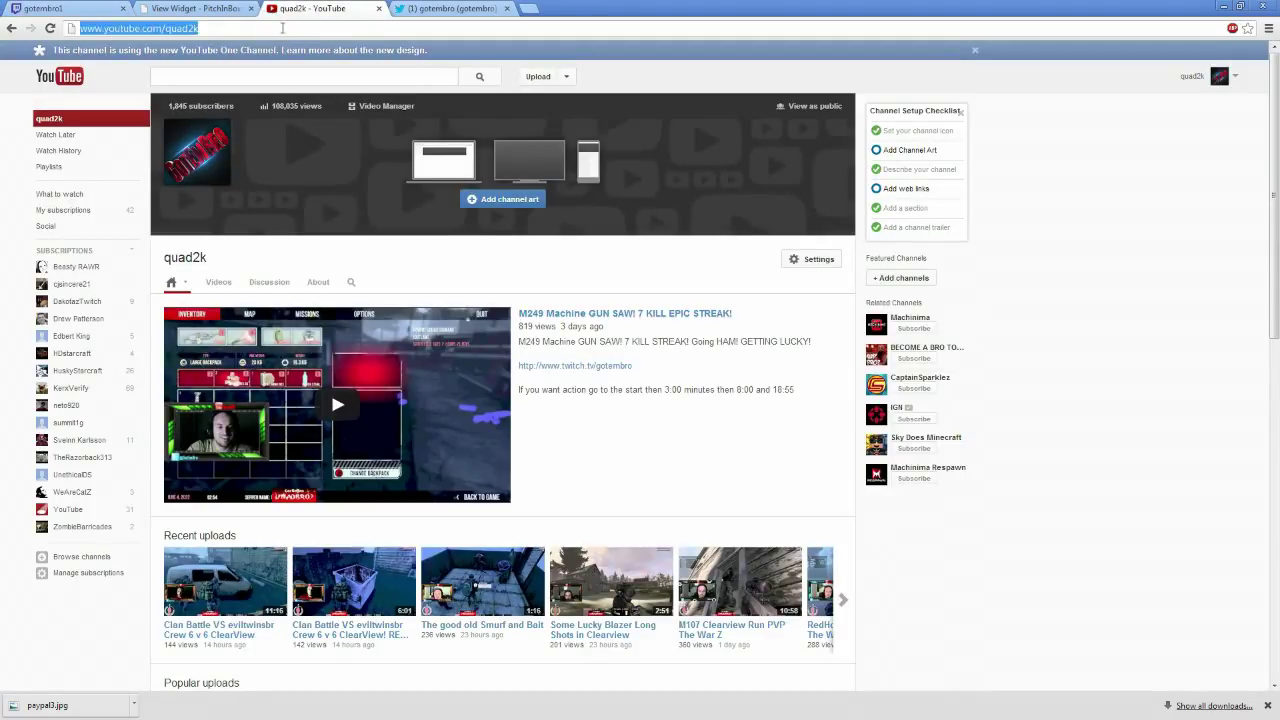
right_click(137, 30)
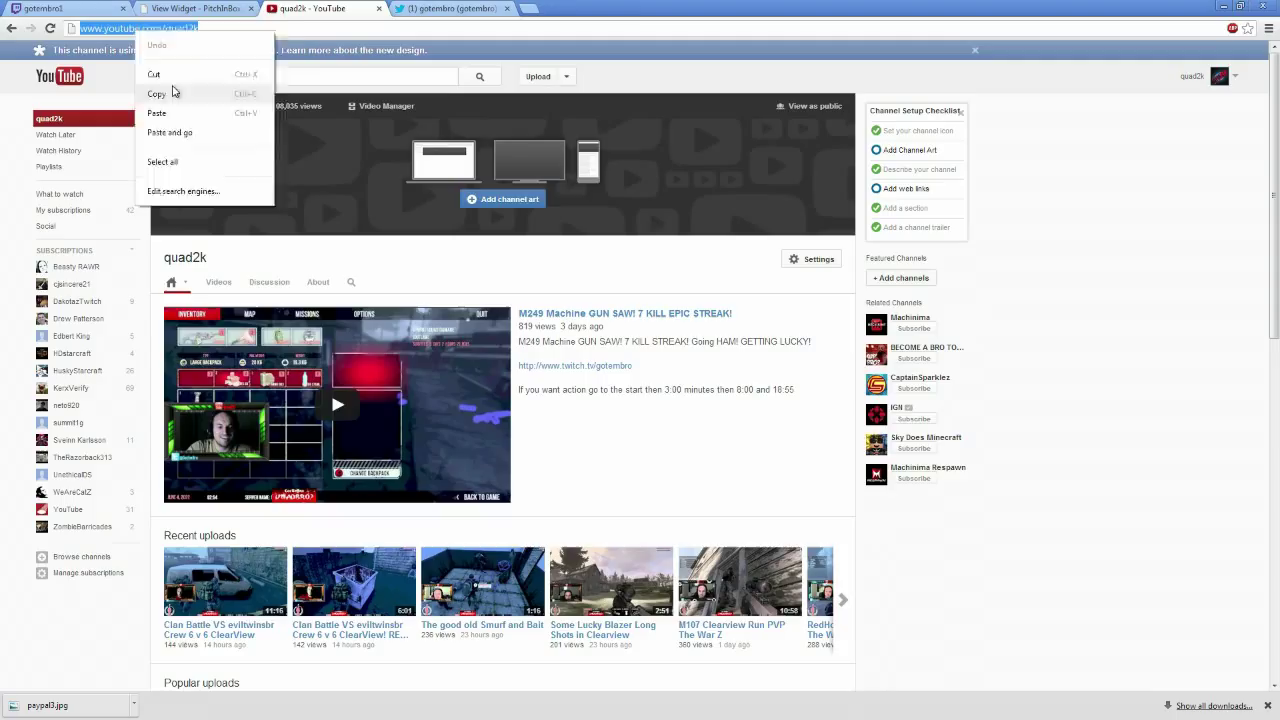
left_click(157, 93)
left_click(60, 8)
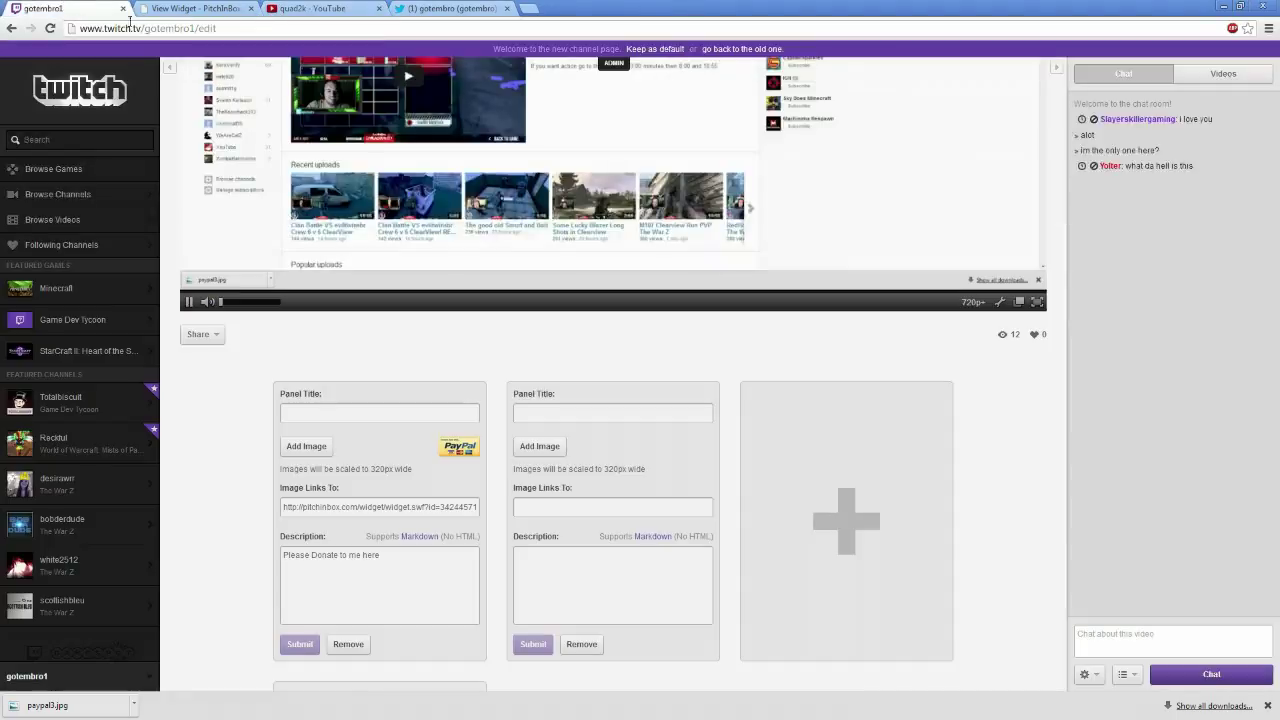
left_click(545, 507)
key("ctrl+v")
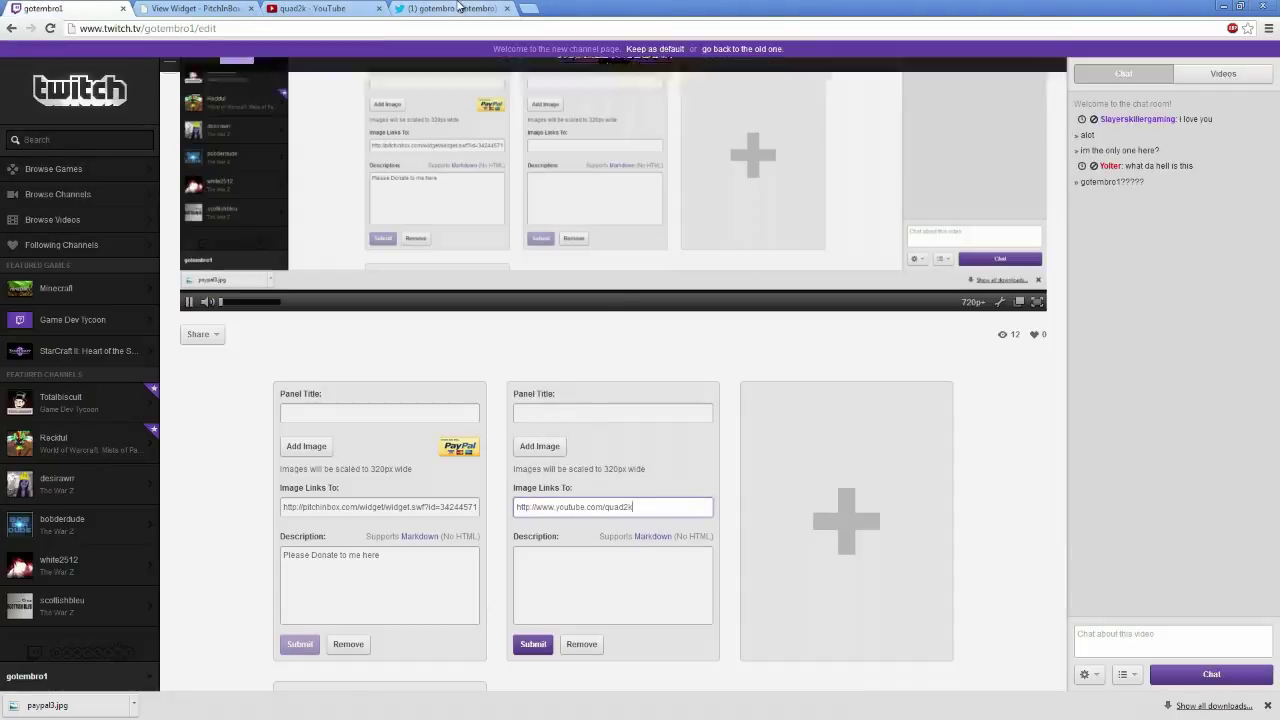
Search Google Images for 'youtube' in a new tab and browse the results
left_click(528, 11)
type("g")
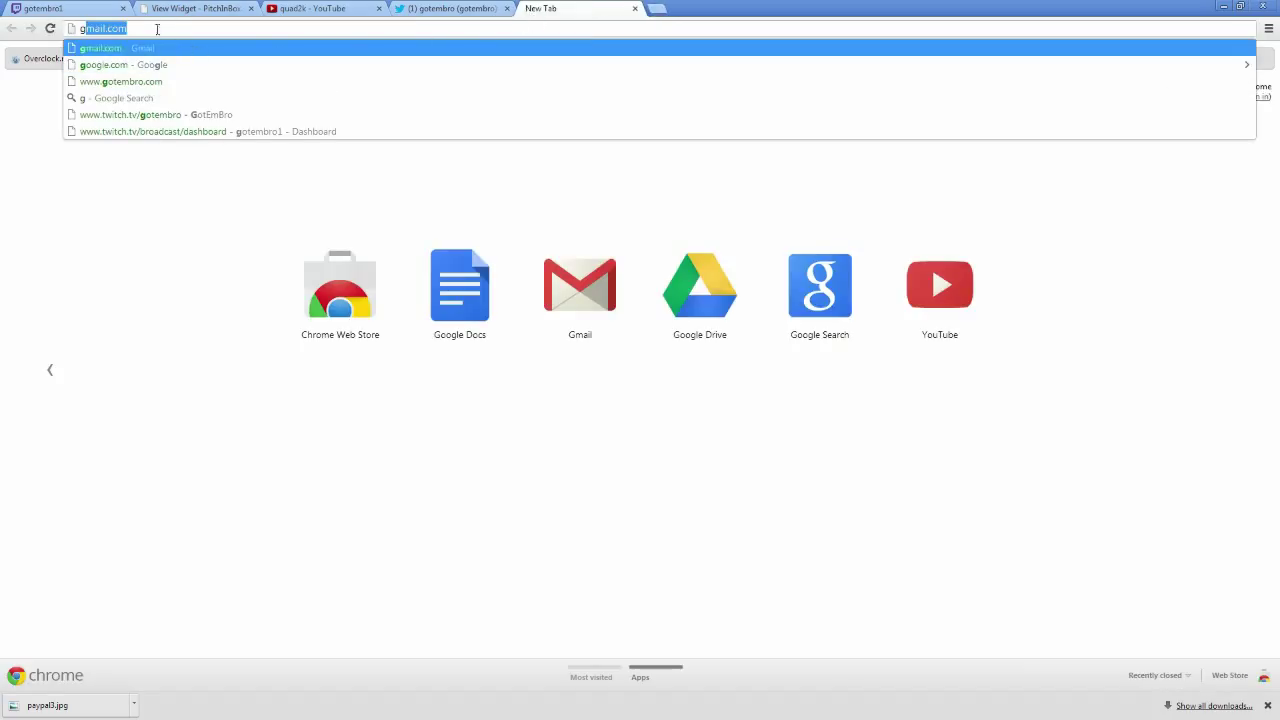
type("o")
key("Return")
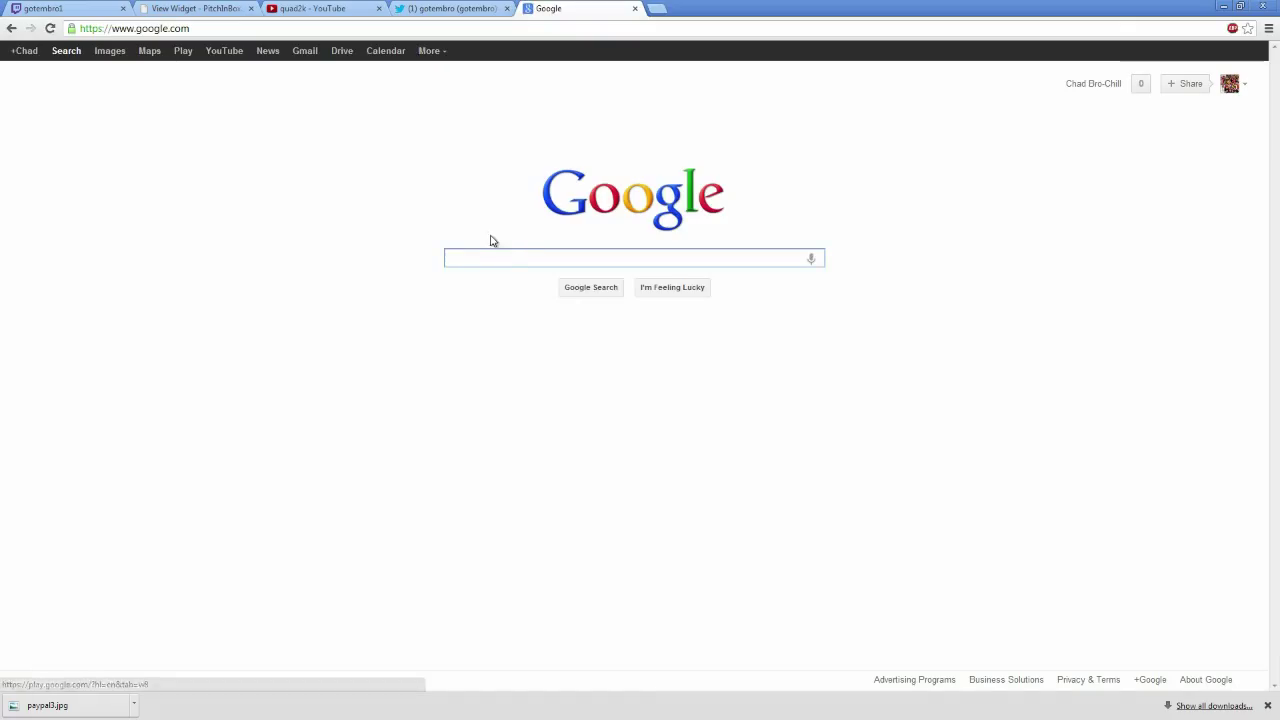
type("youtube")
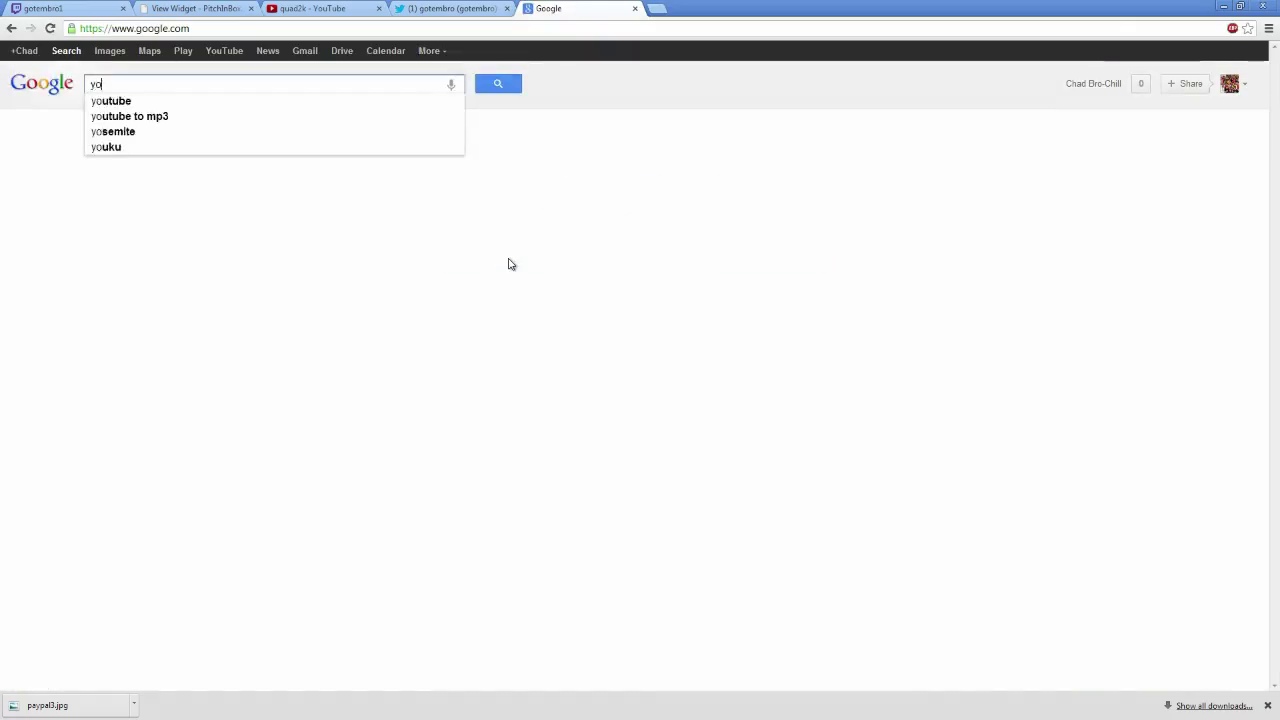
key("Return")
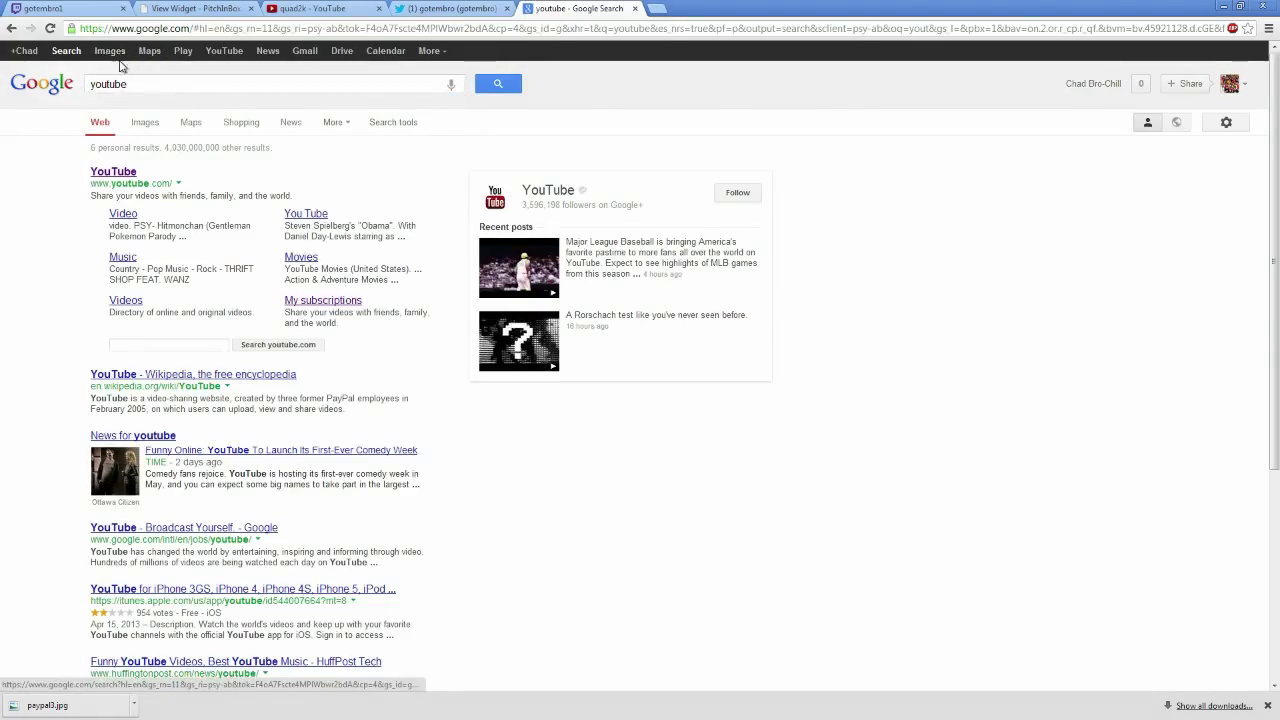
left_click(114, 52)
scroll(997, 295, "down", 3)
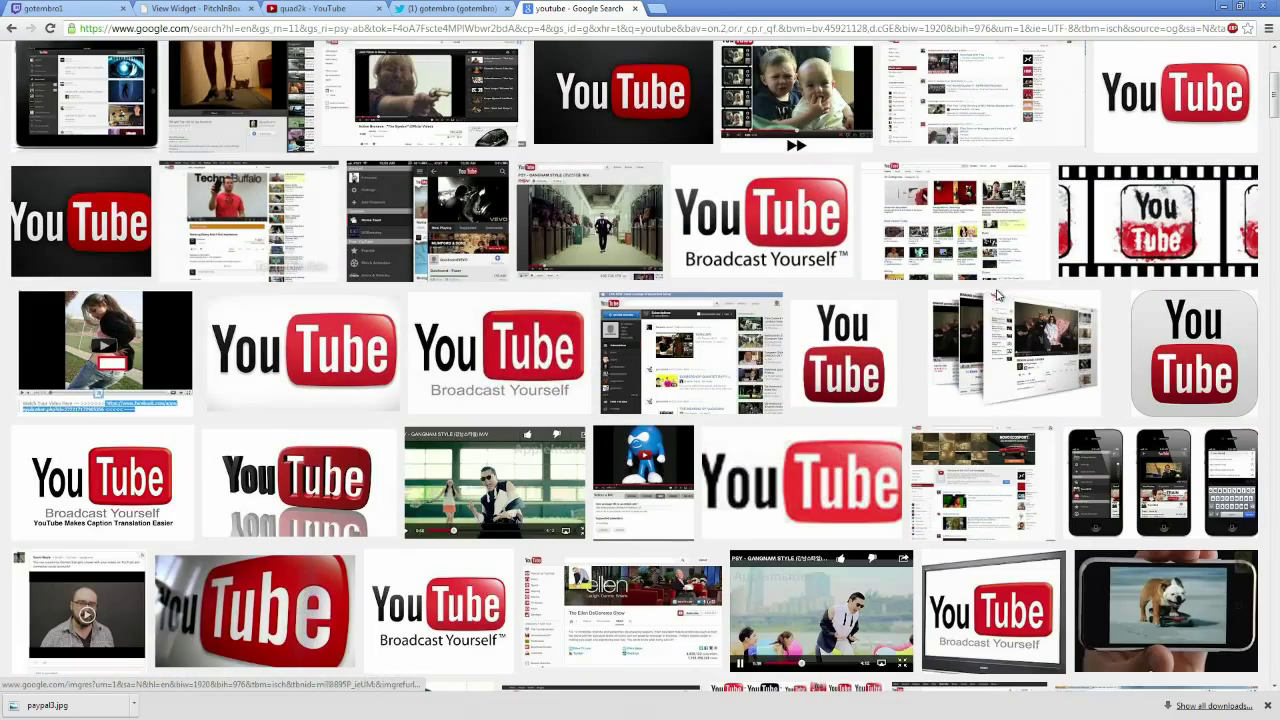
scroll(752, 238, "down", 2)
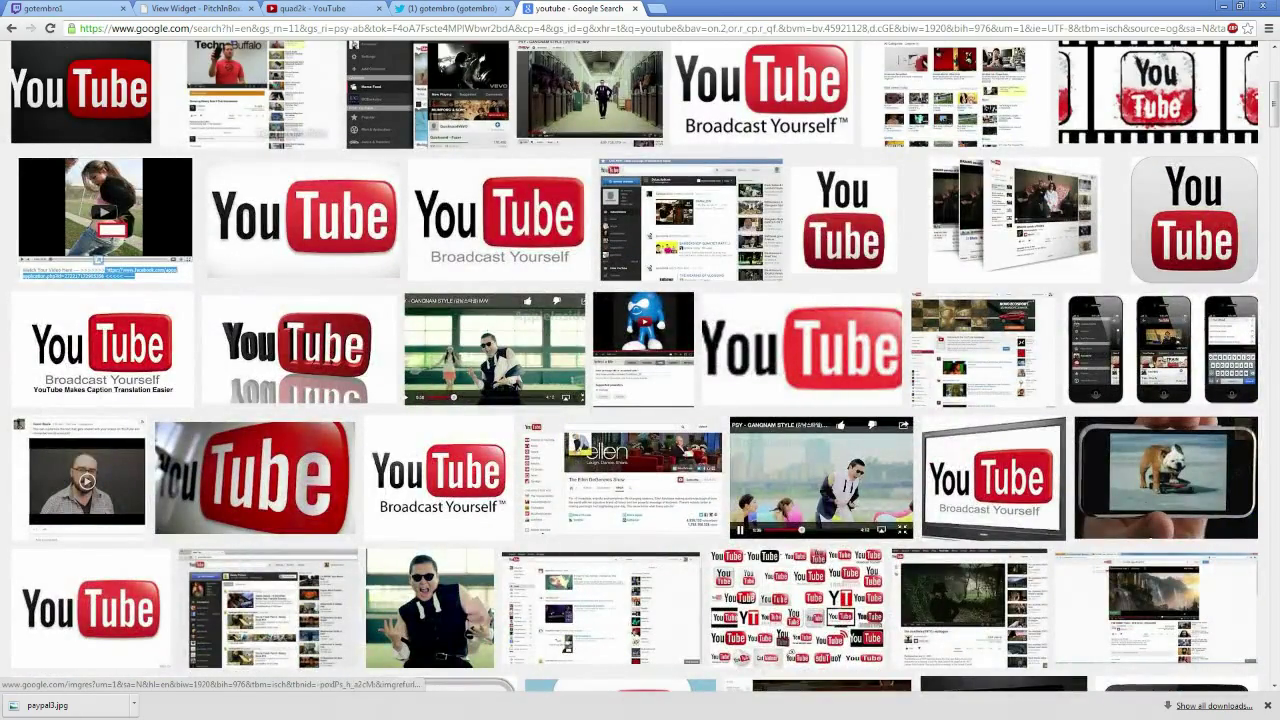
scroll(1080, 304, "down", 4)
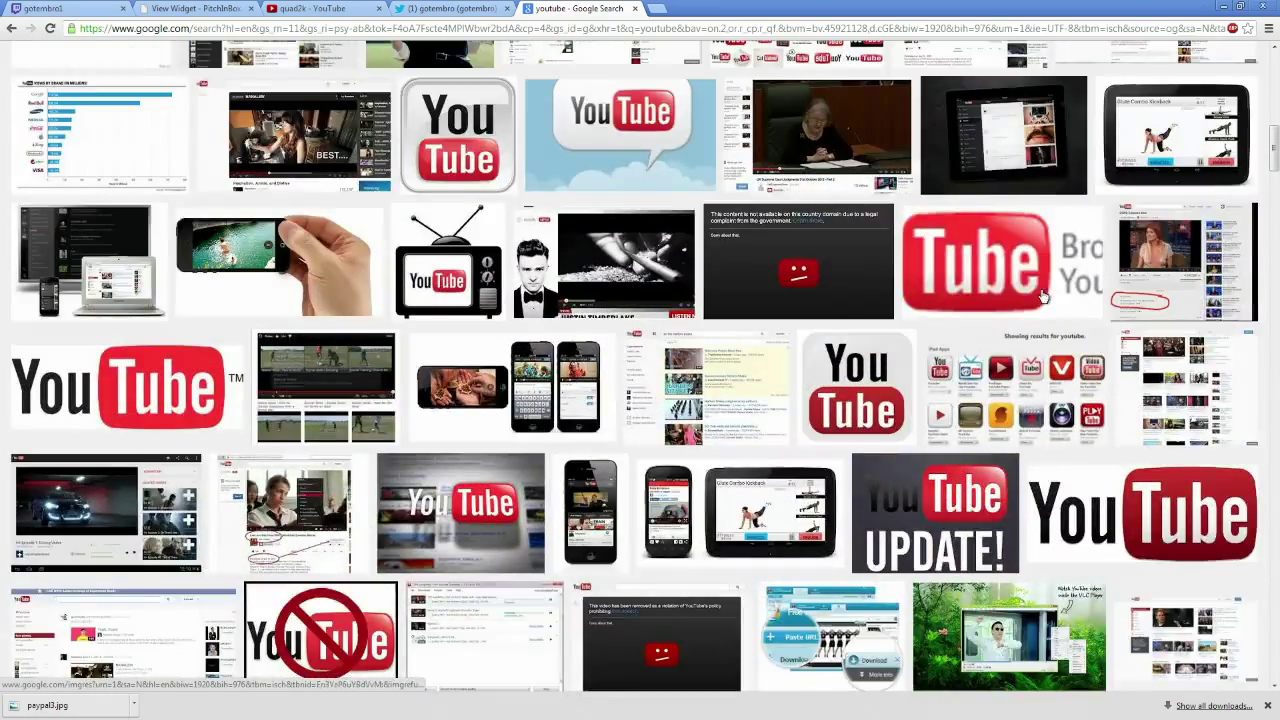
scroll(1041, 296, "down", 2)
scroll(938, 258, "down", 1)
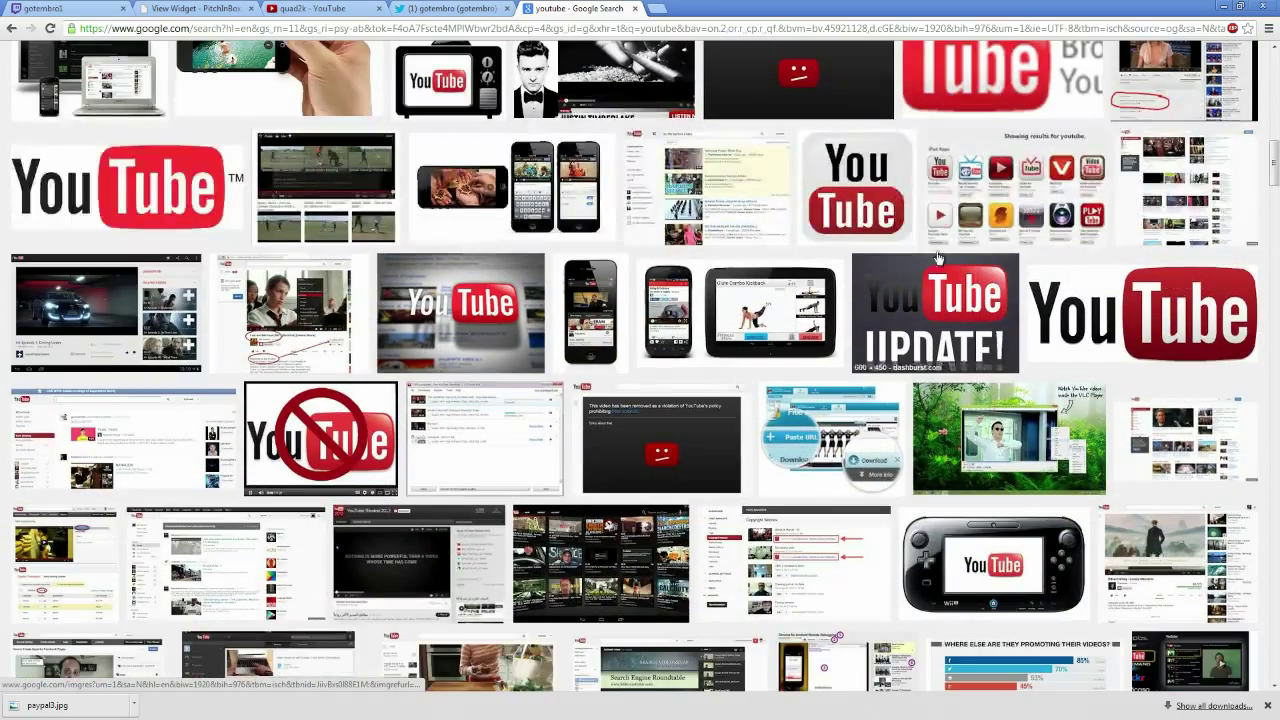
scroll(938, 258, "down", 8)
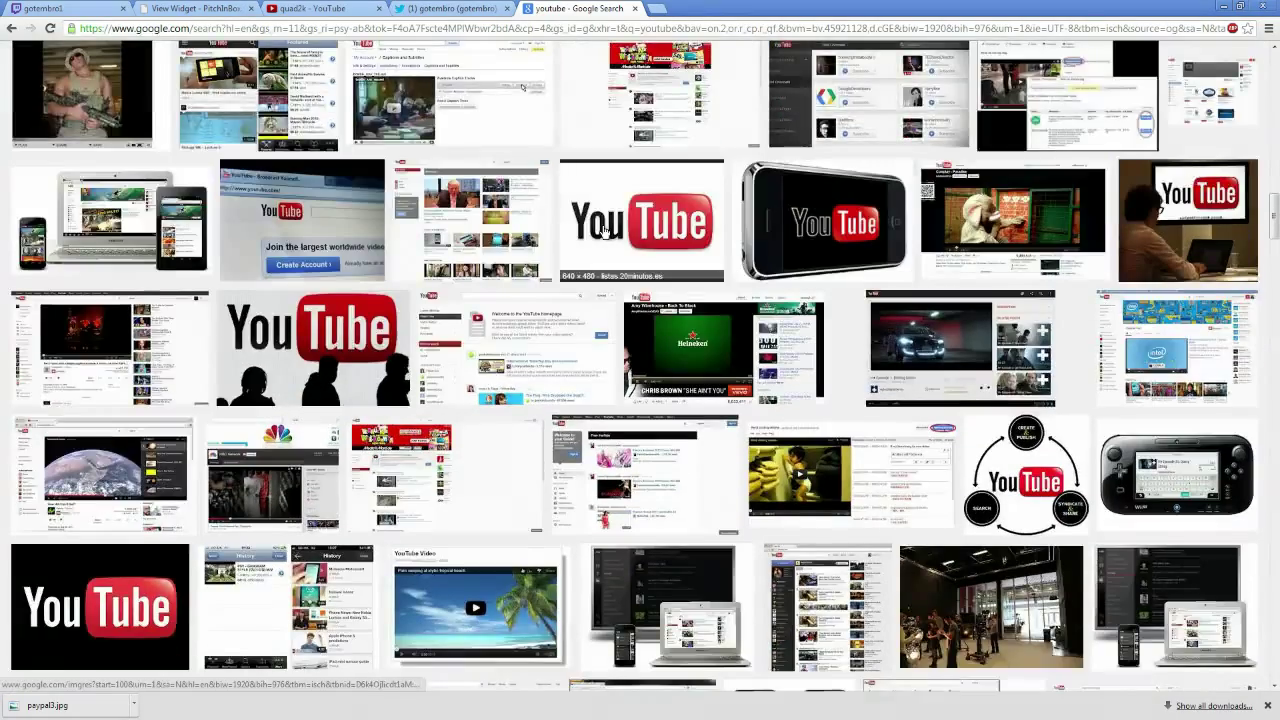
scroll(603, 230, "down", 7)
scroll(578, 402, "down", 5)
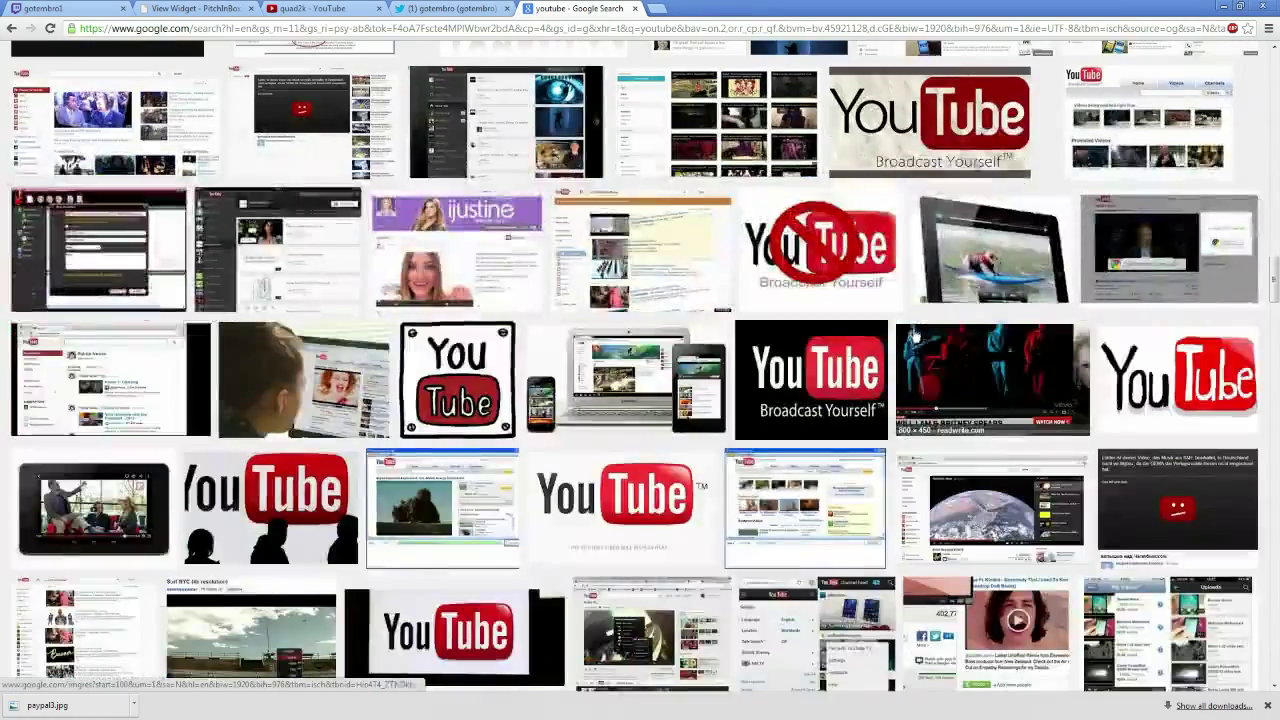
scroll(521, 686, "up", 12)
scroll(521, 686, "up", 10)
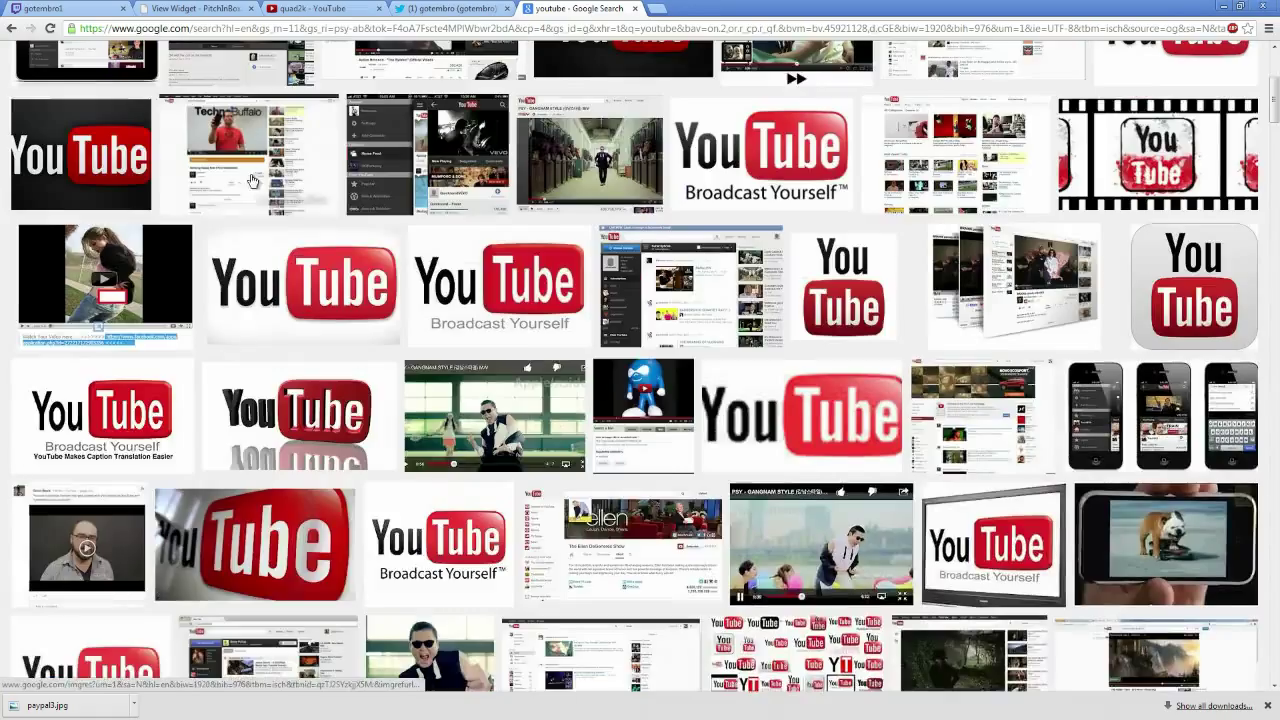
Refine the image search to 'sub youtube' and look through the results
double_click(88, 86)
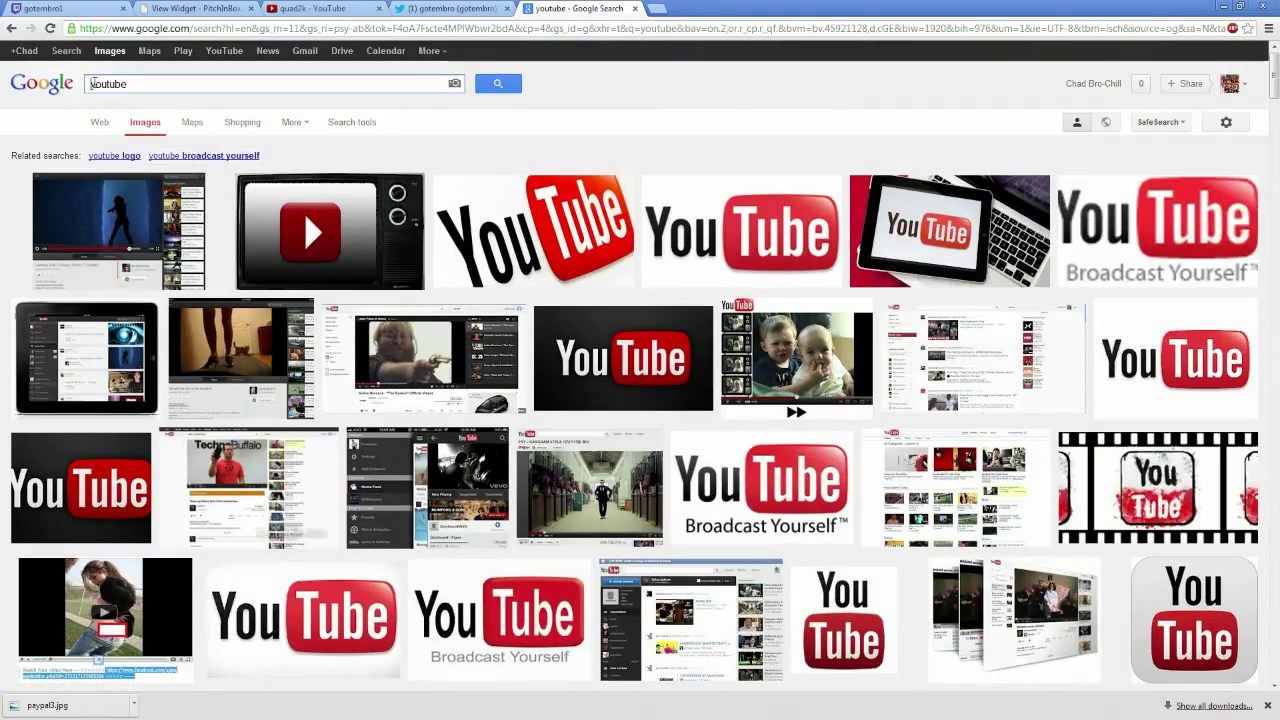
left_click(92, 84)
type("sub")
key("Return")
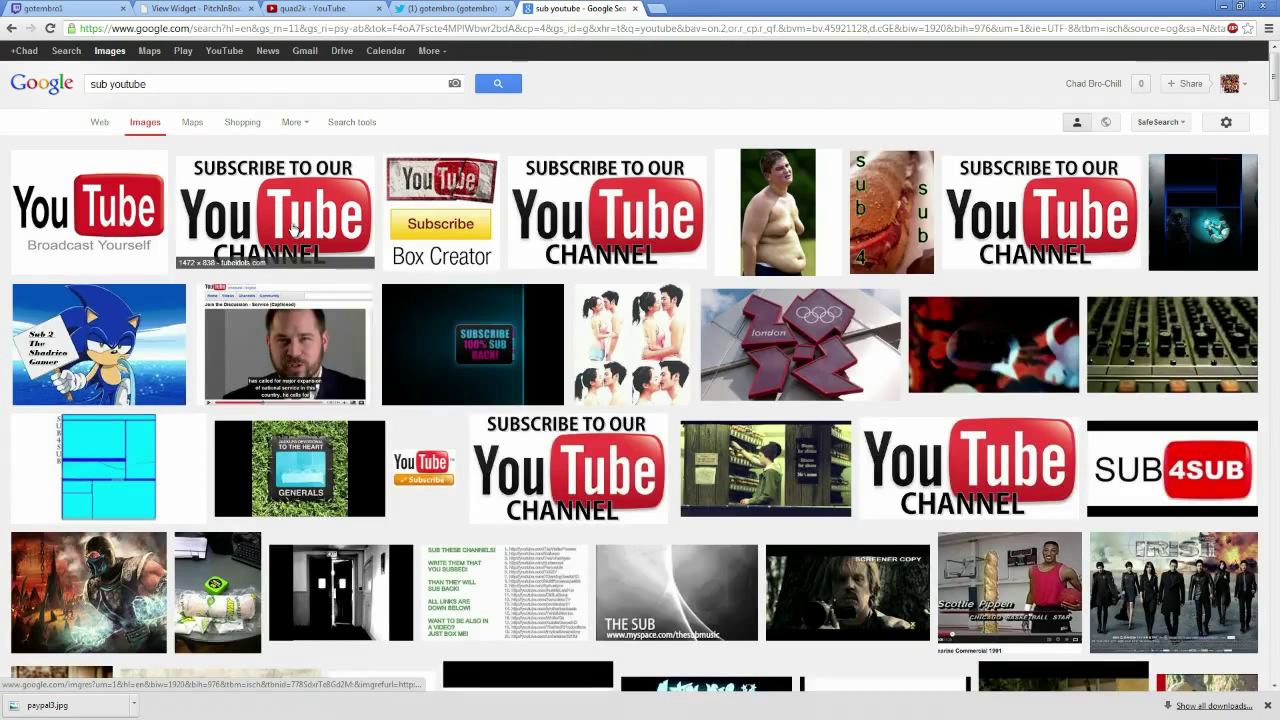
scroll(800, 230, "down", 3)
scroll(800, 215, "up", 3)
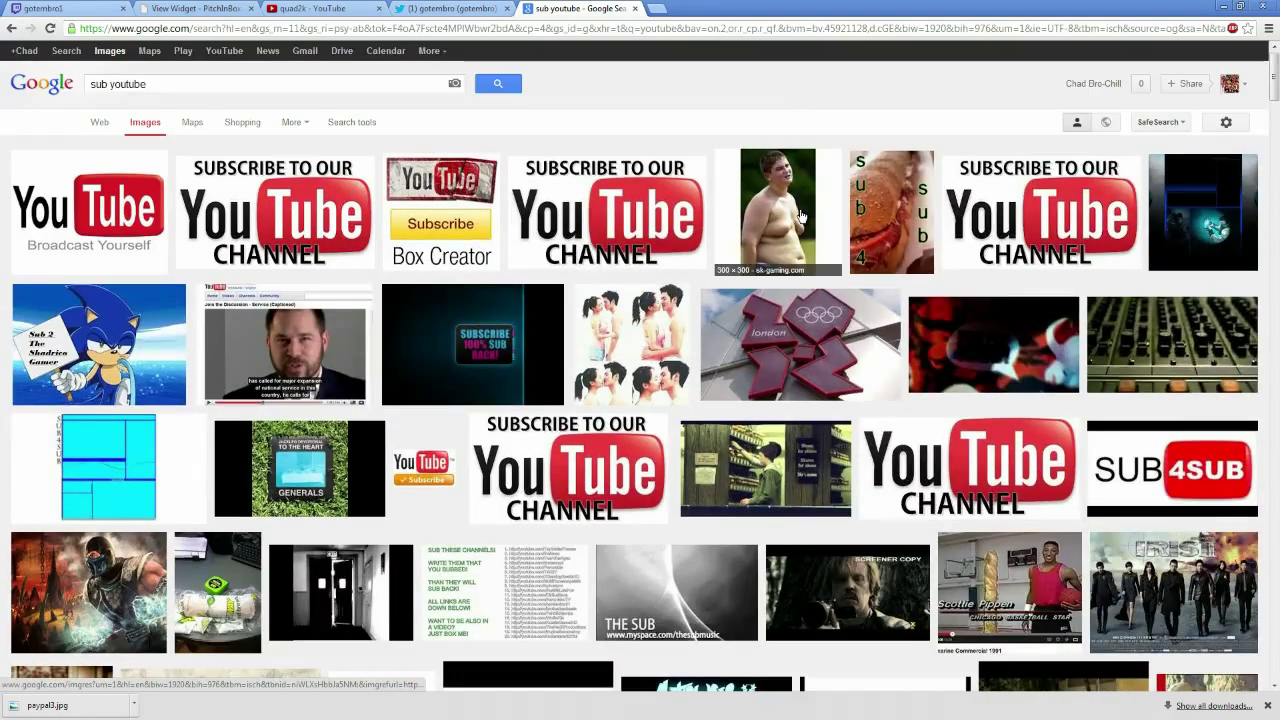
scroll(800, 220, "down", 8)
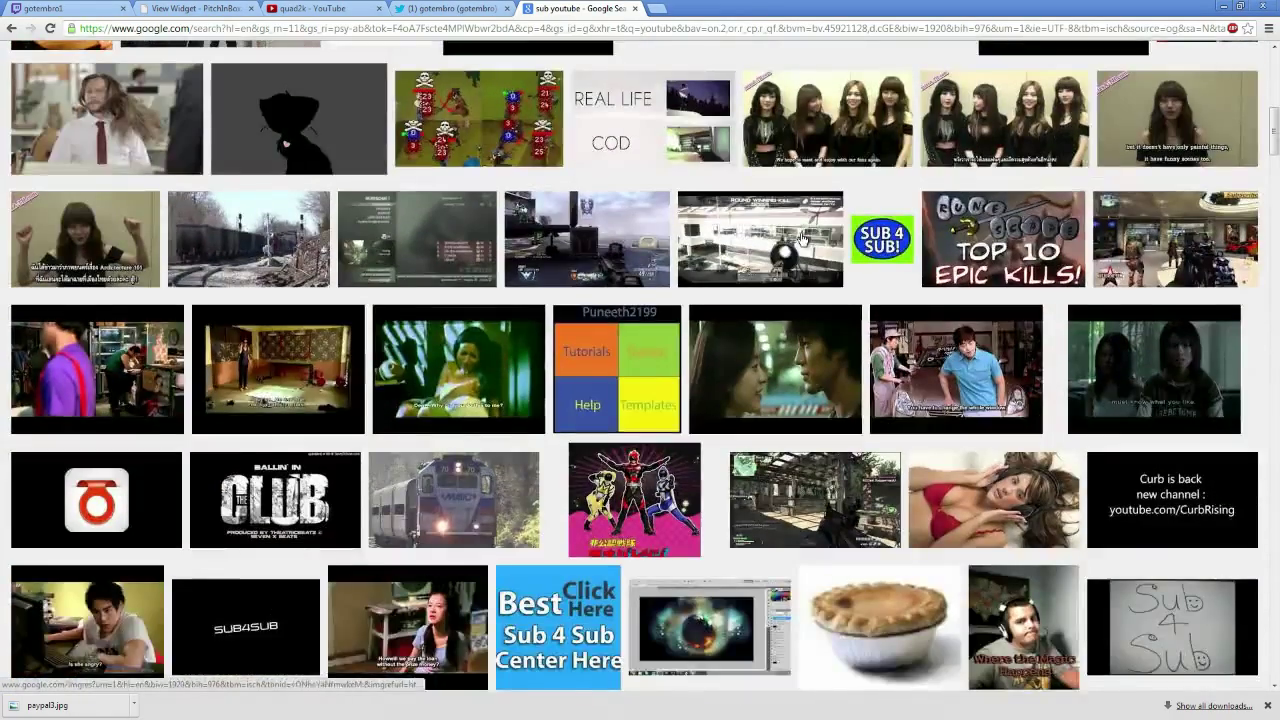
scroll(803, 238, "down", 2)
scroll(820, 280, "up", 10)
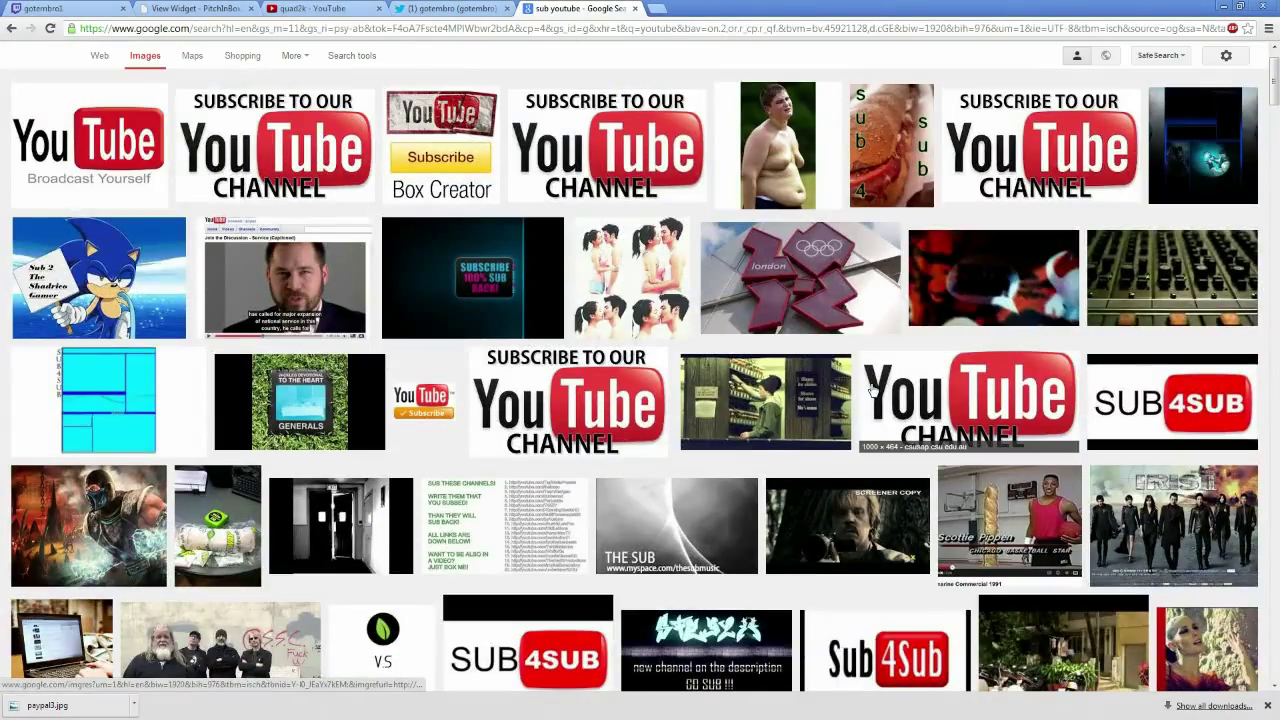
Save the small Subscribe button image as images.jpg and return to the Twitch edit page
left_click(415, 398)
right_click(425, 395)
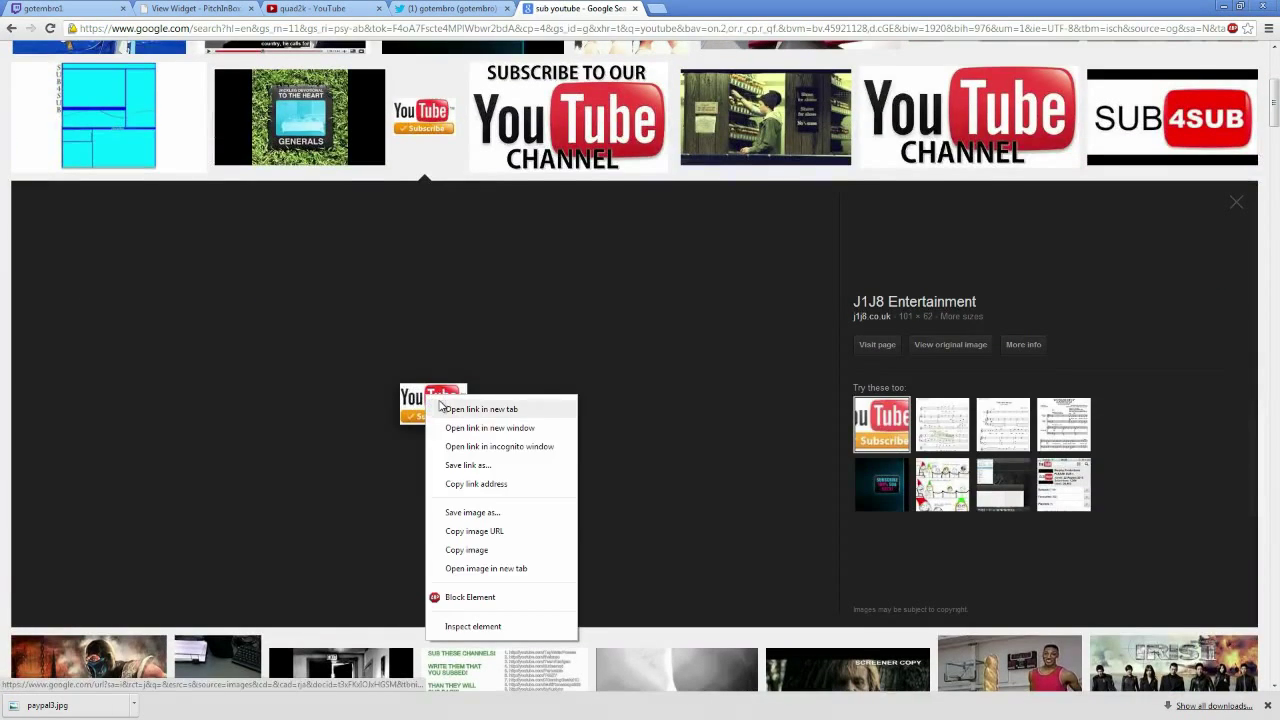
right_click(403, 389)
right_click(403, 389)
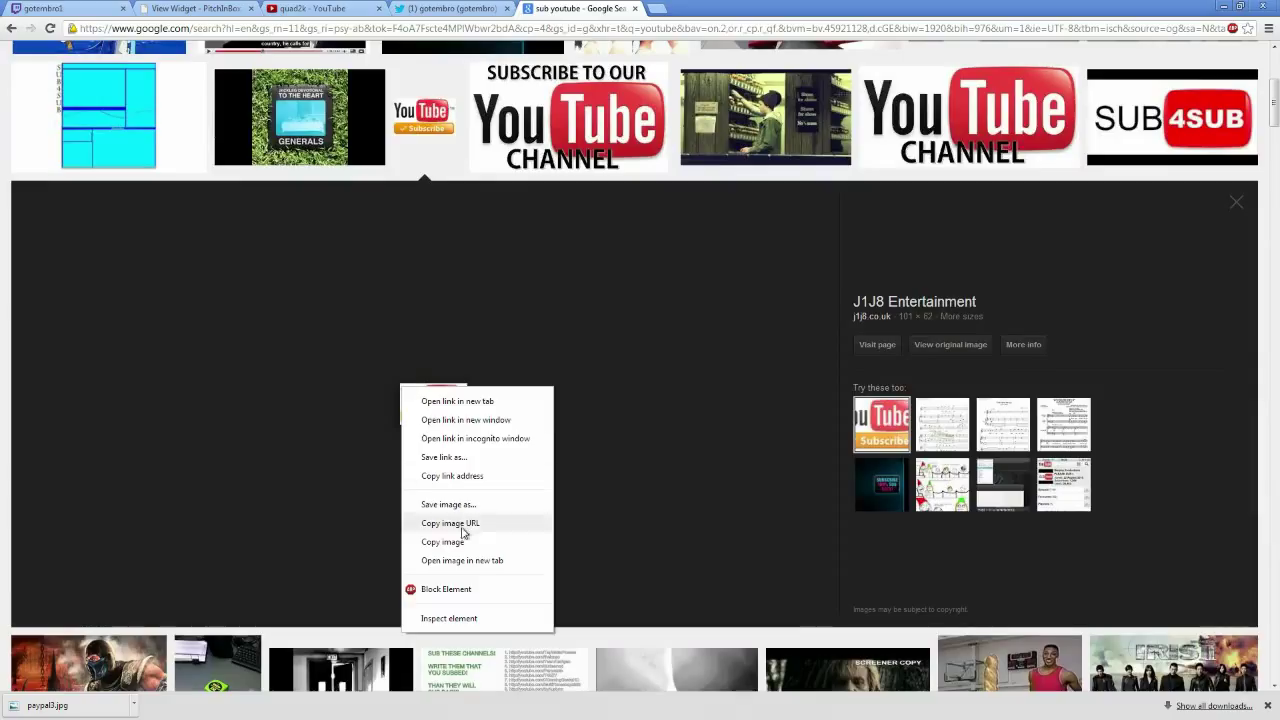
left_click(470, 505)
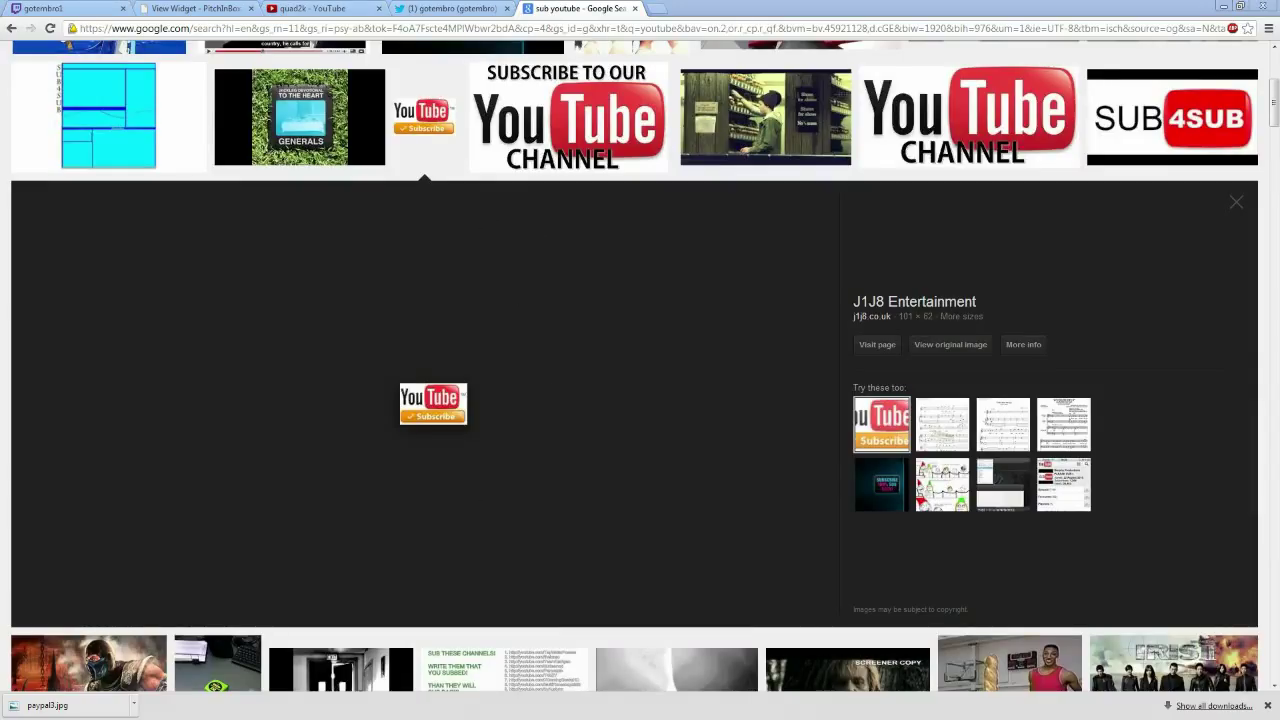
key("Return")
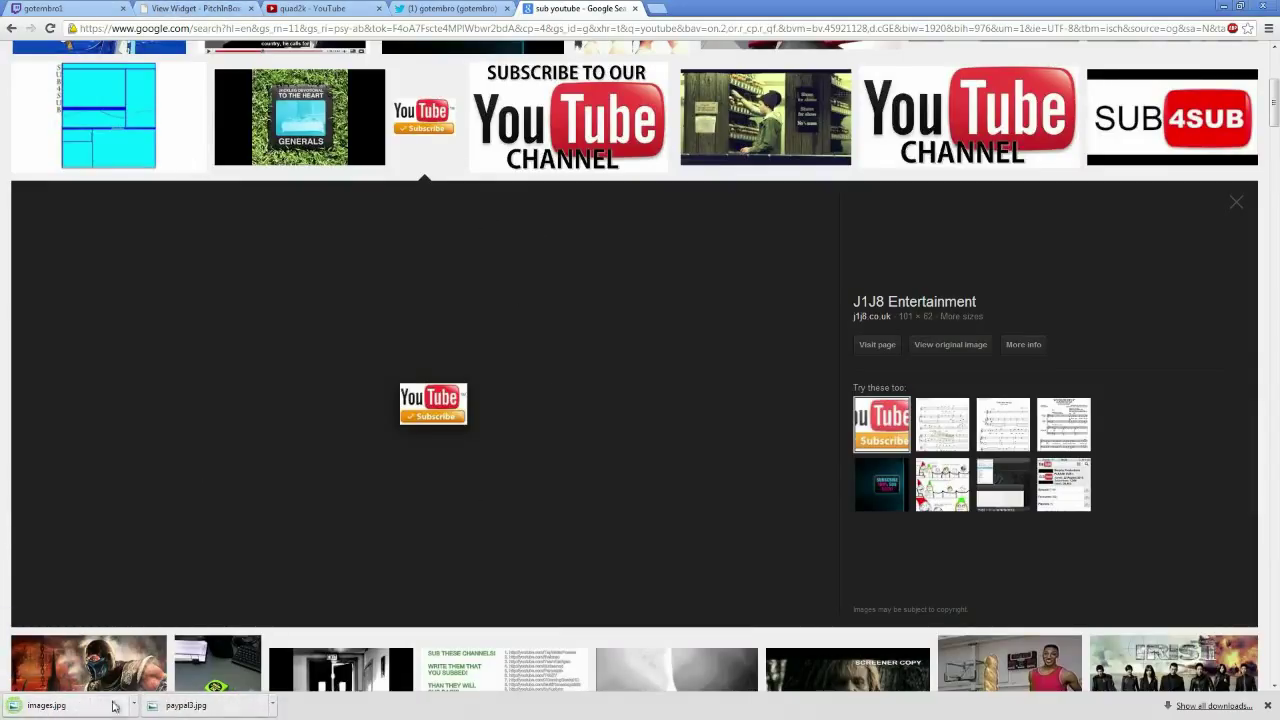
left_click(58, 8)
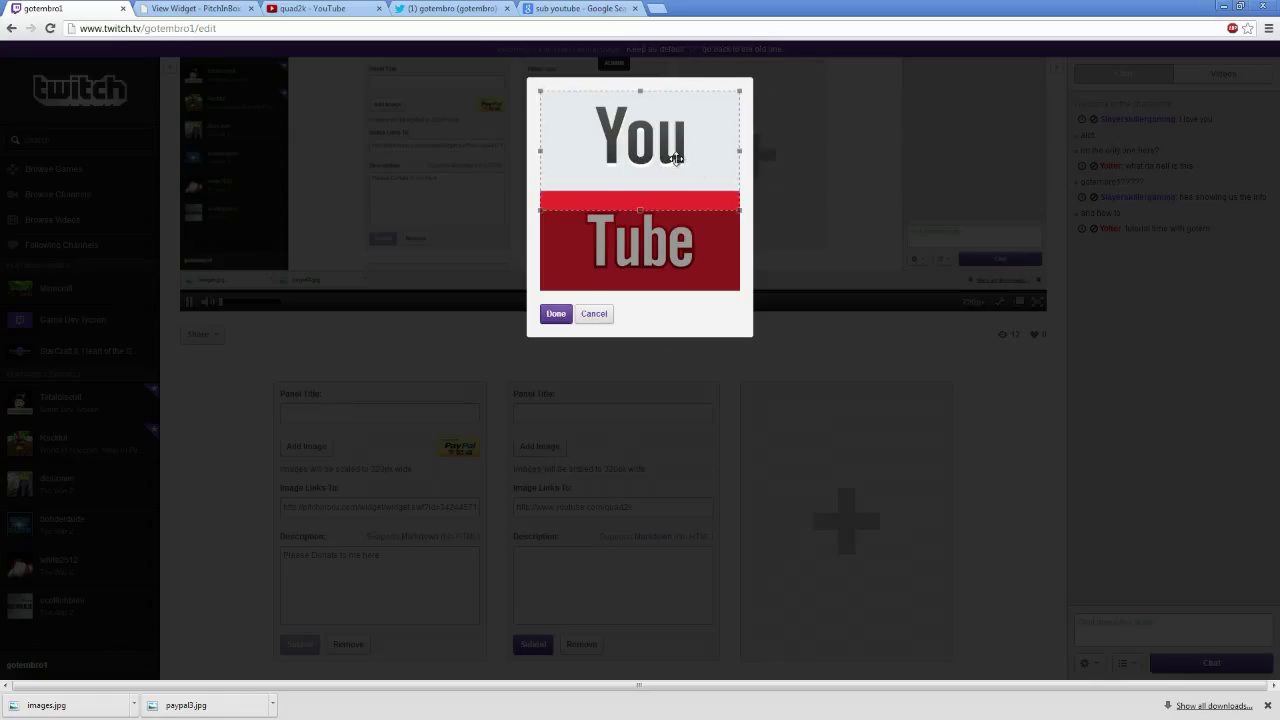
Attach the cropped YouTube logo to the second panel and edit the first panel's title to Donate
left_click_drag(740, 211, 742, 290)
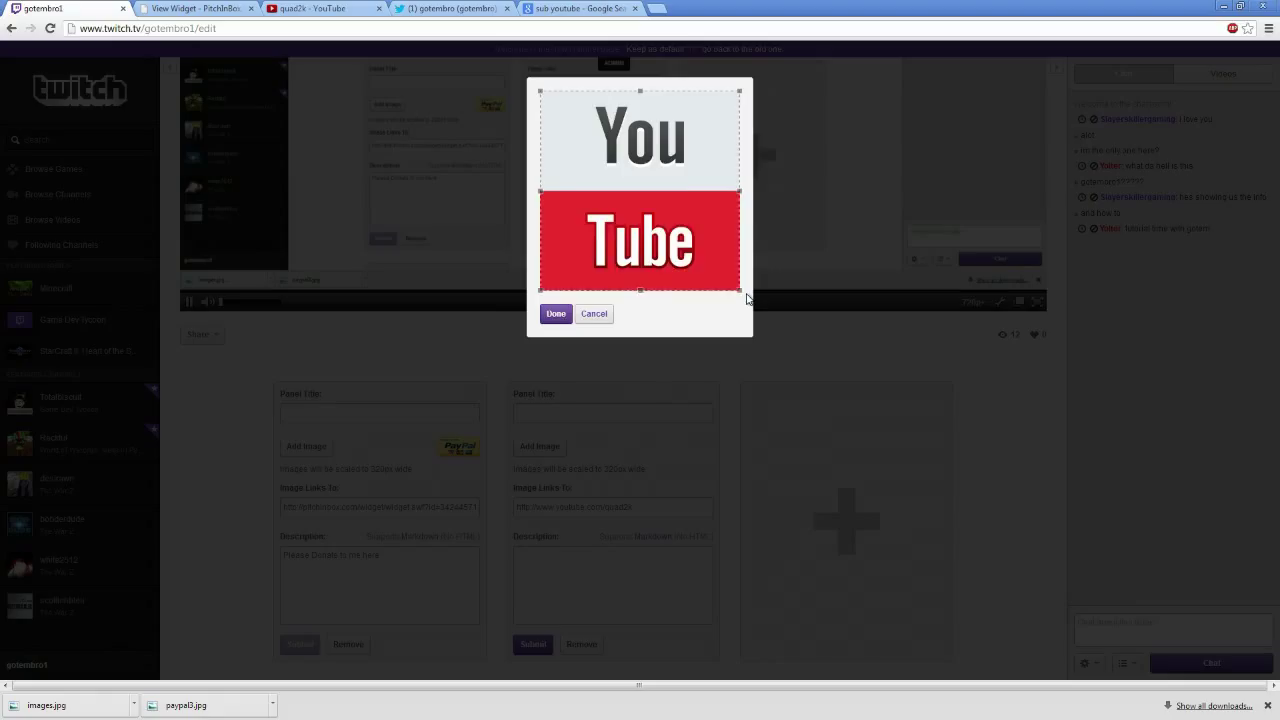
left_click(558, 314)
left_click(363, 414)
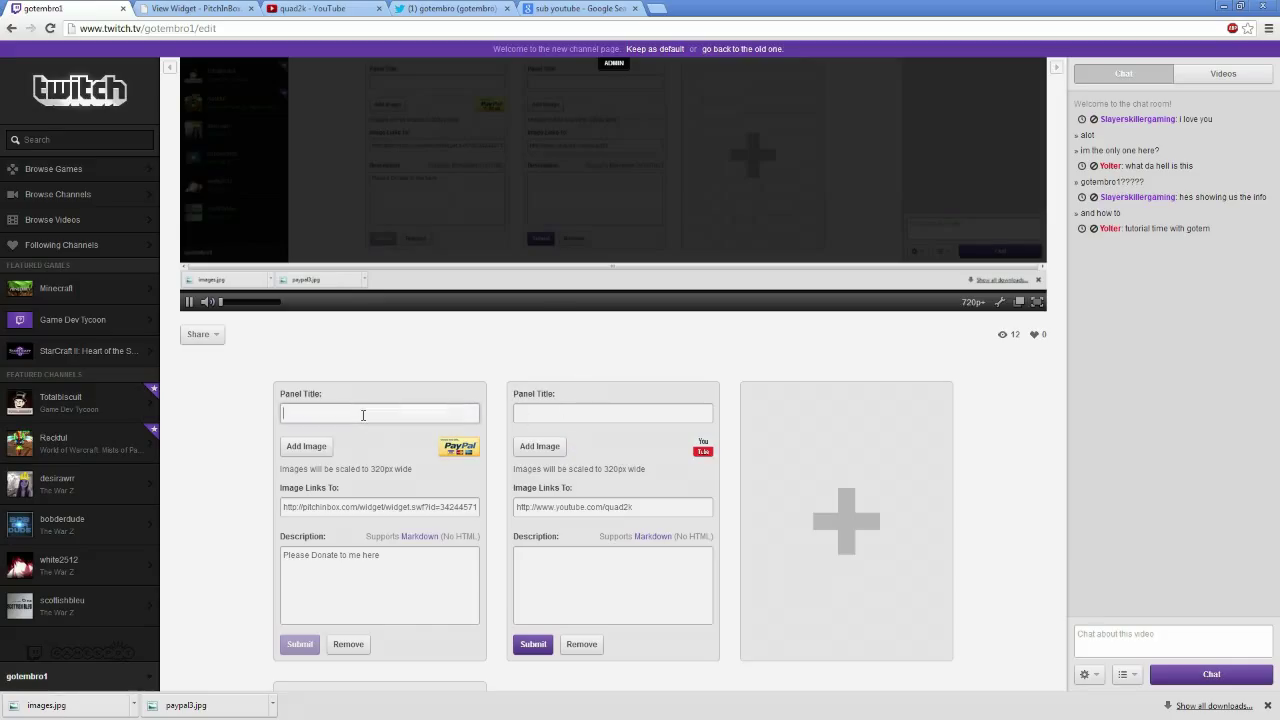
type("Pay")
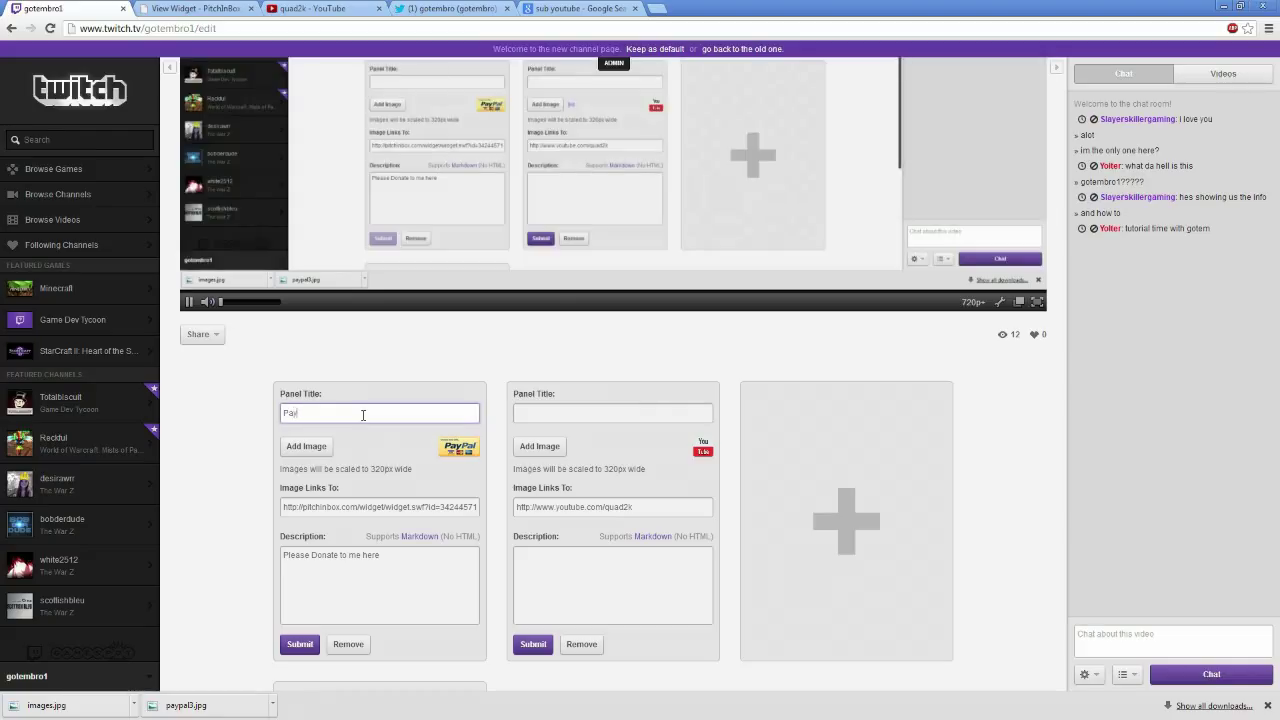
type("Donate")
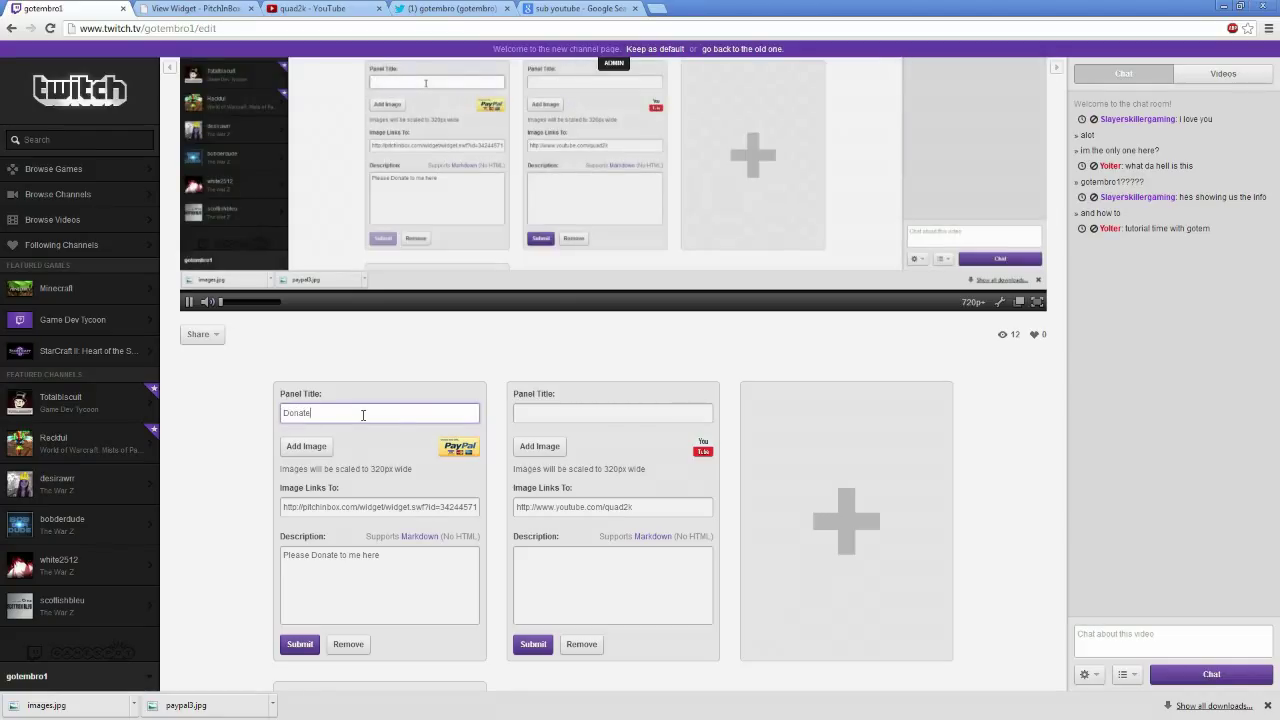
Title the second panel 'Sub to my Youtube', describe it 'Please Sub to Support Me', and submit both panels
left_click(615, 410)
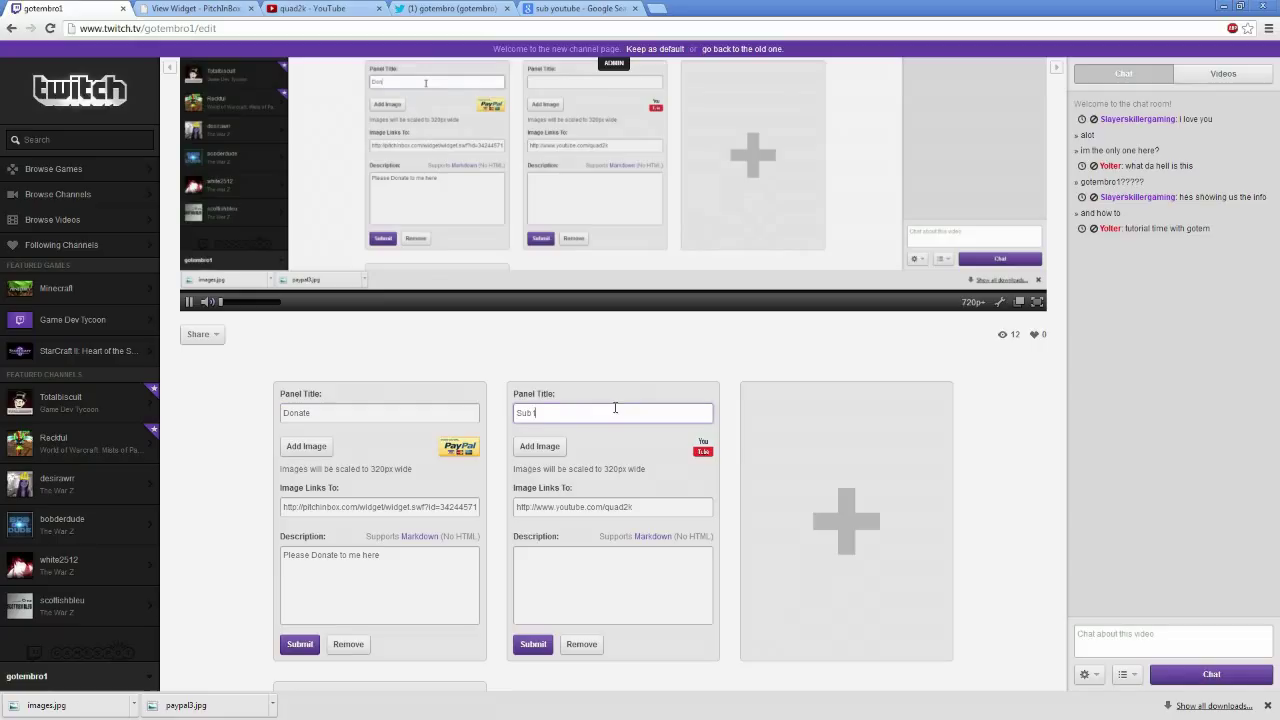
type("Sub to my Youtube")
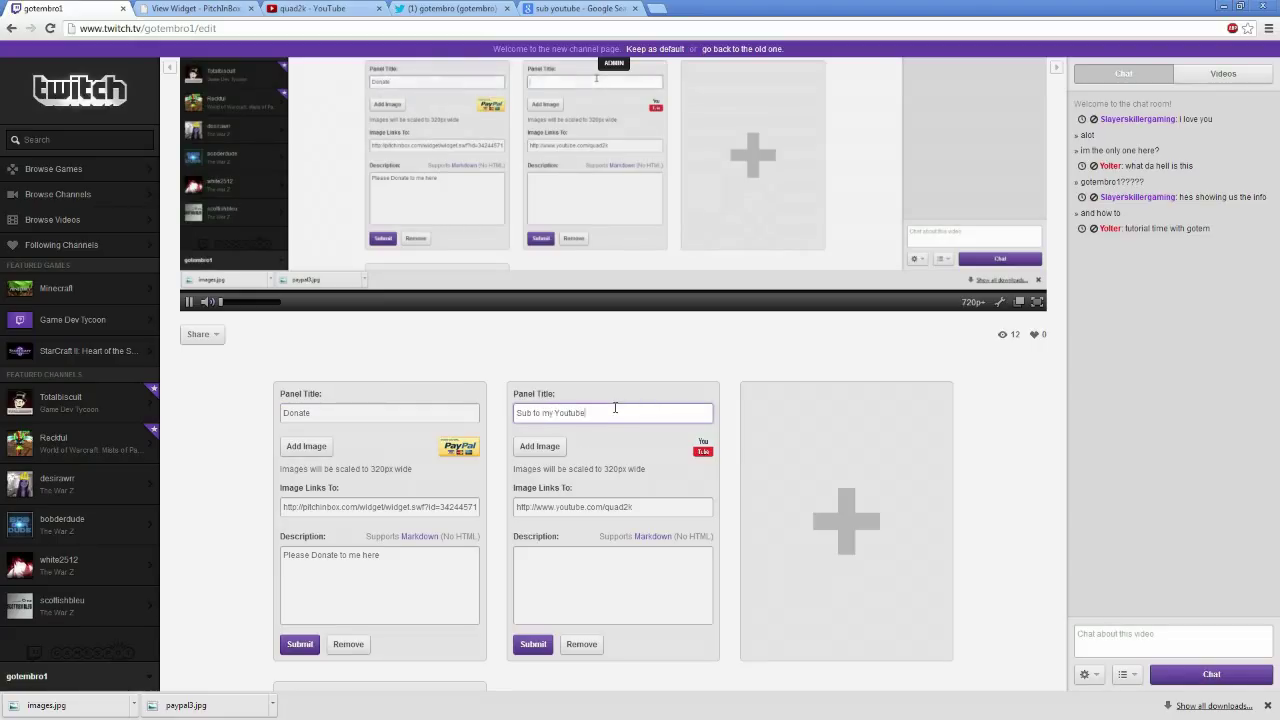
left_click(664, 552)
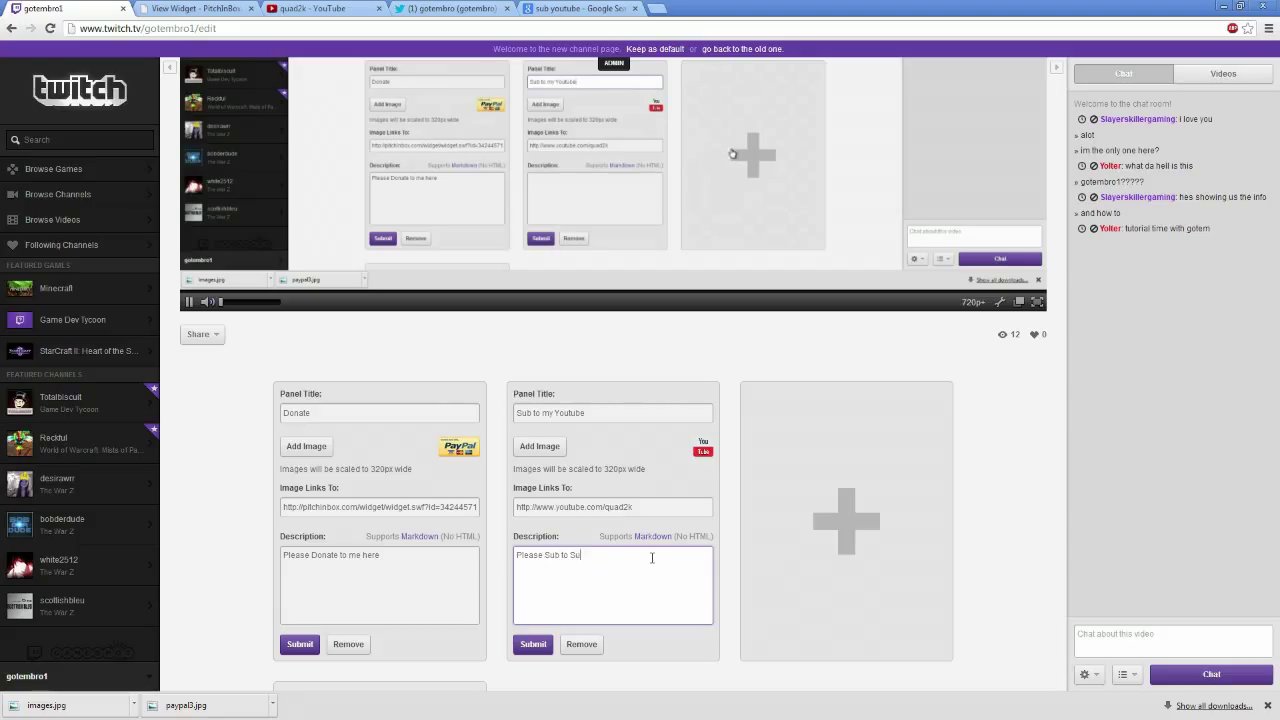
type("Please Sub to Support Me")
scroll(600, 540, "down", 2)
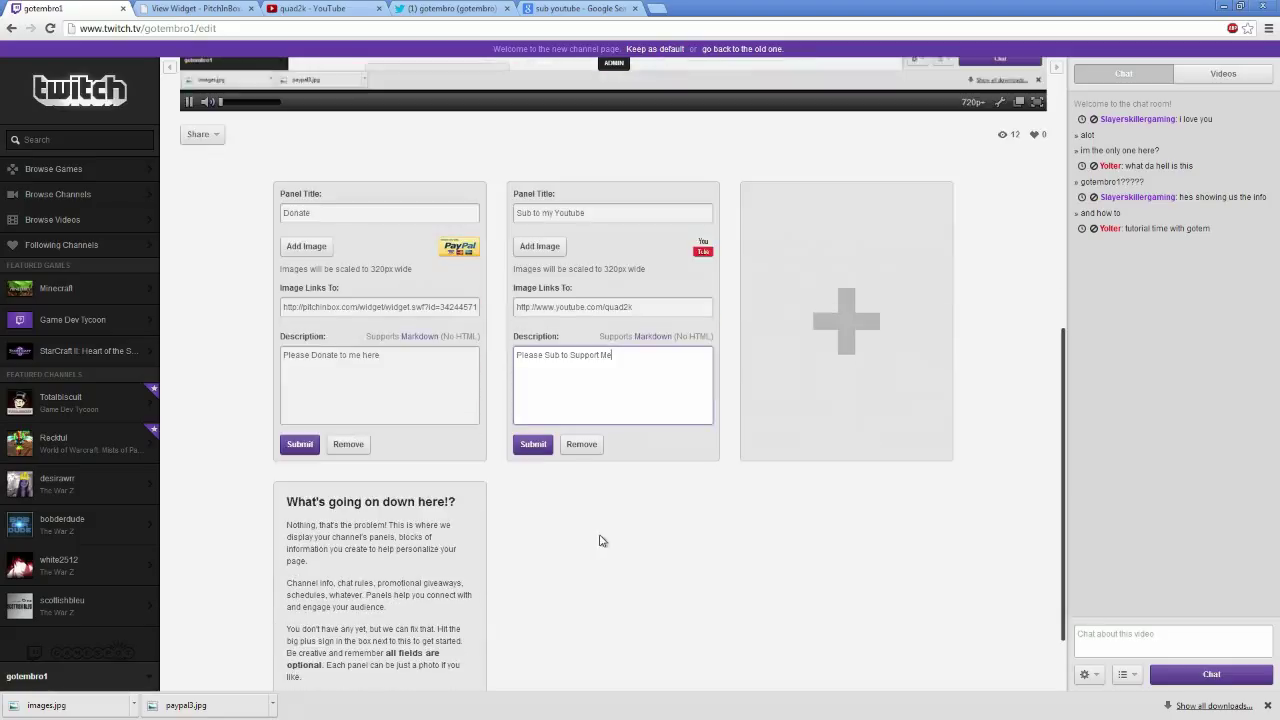
left_click(532, 444)
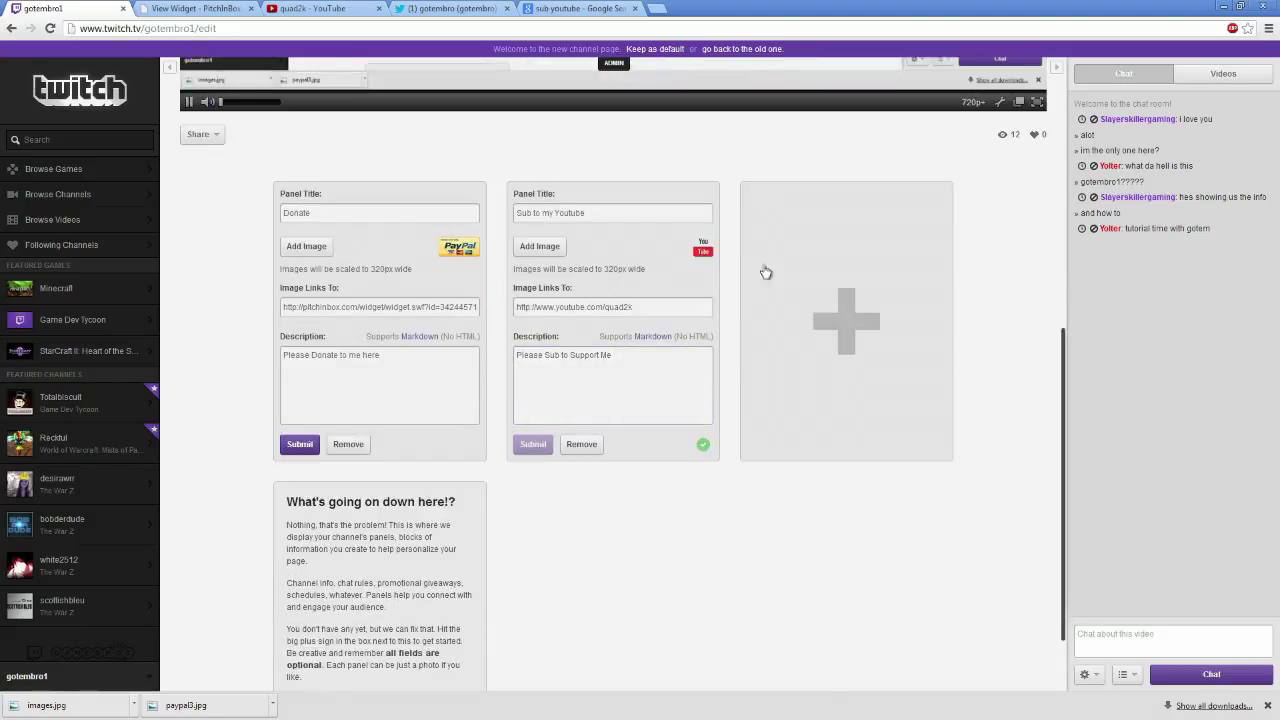
left_click(300, 444)
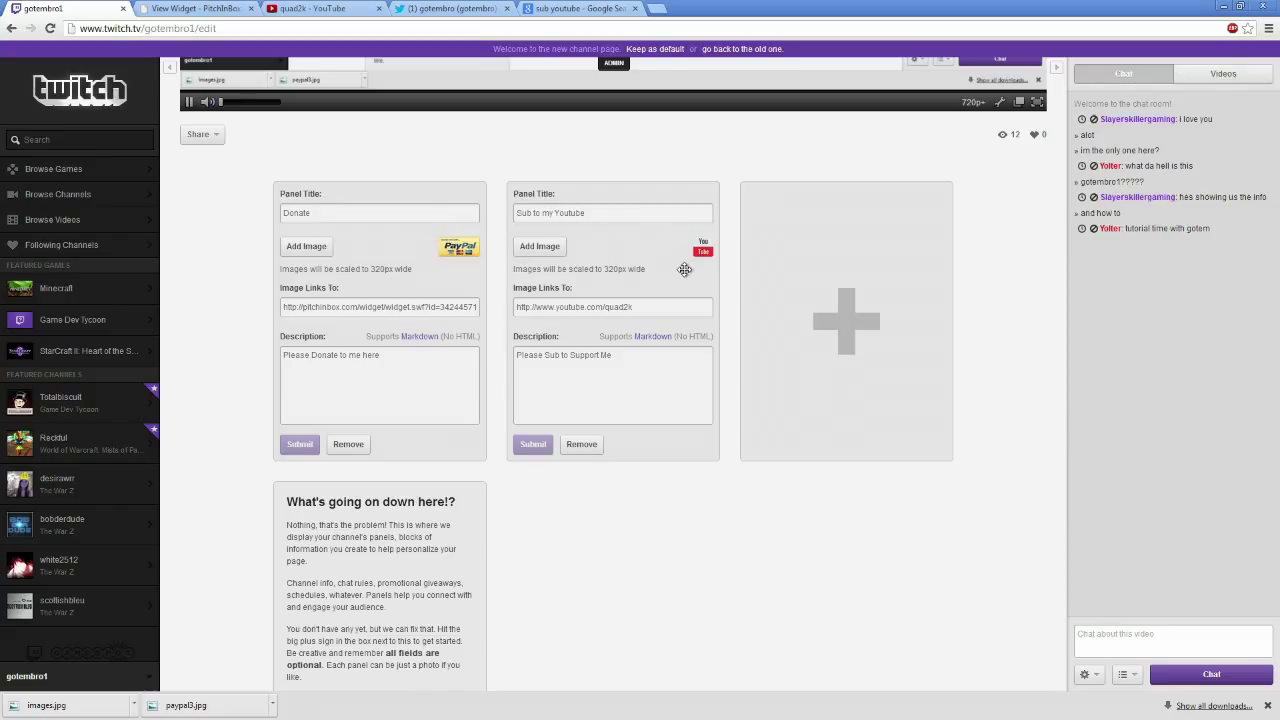
Add a third info panel linking to the copied gotembro Twitter profile address
left_click(829, 337)
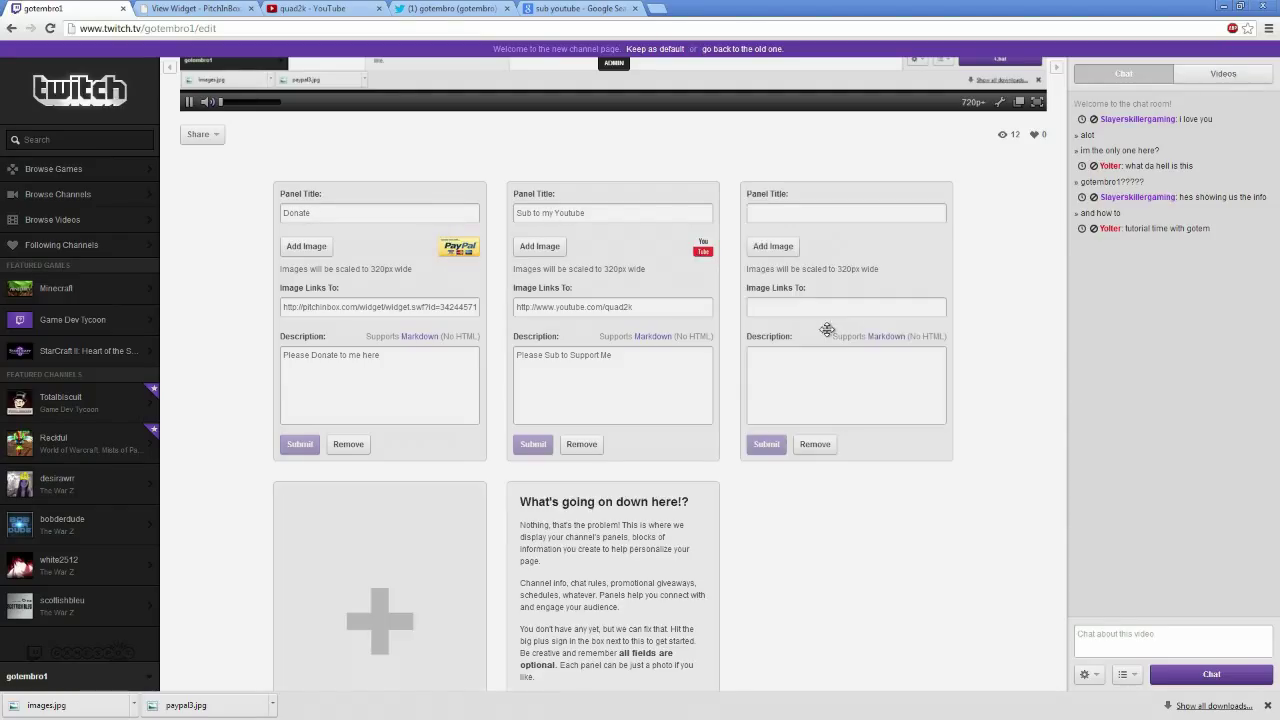
left_click(440, 9)
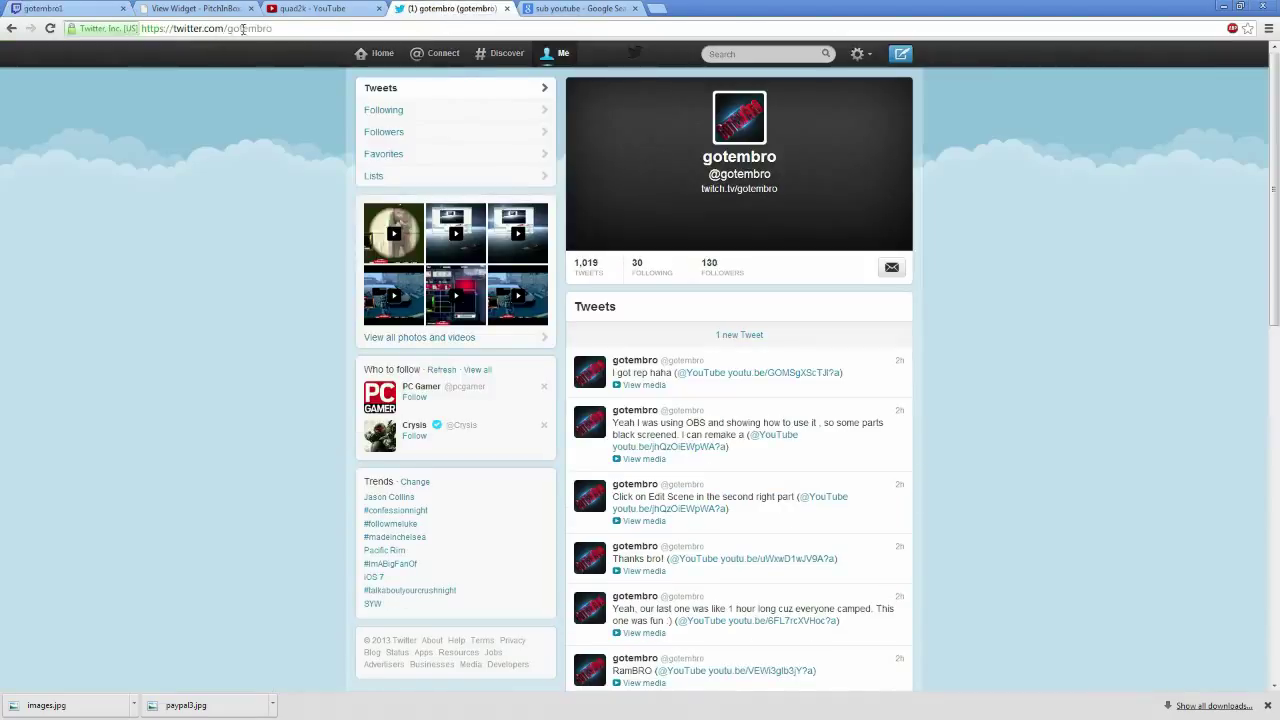
left_click(302, 28)
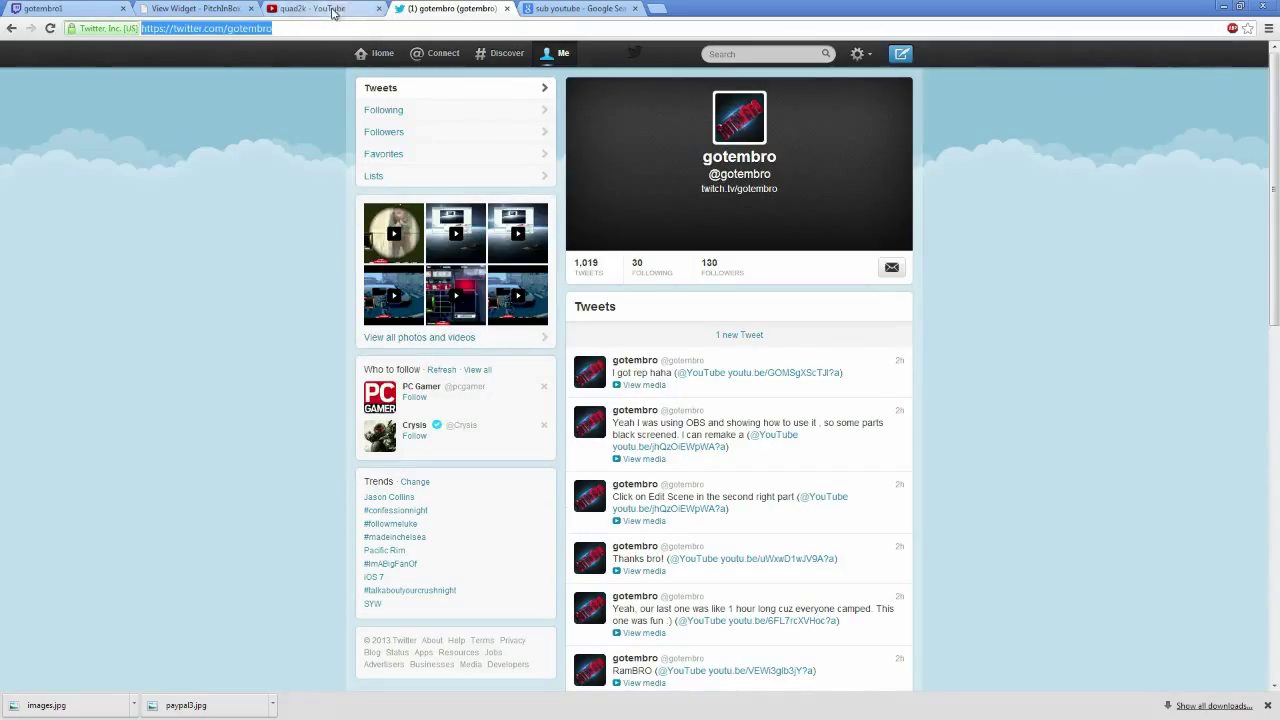
key("ctrl+c")
left_click(87, 9)
left_click(797, 307)
key("ctrl+v")
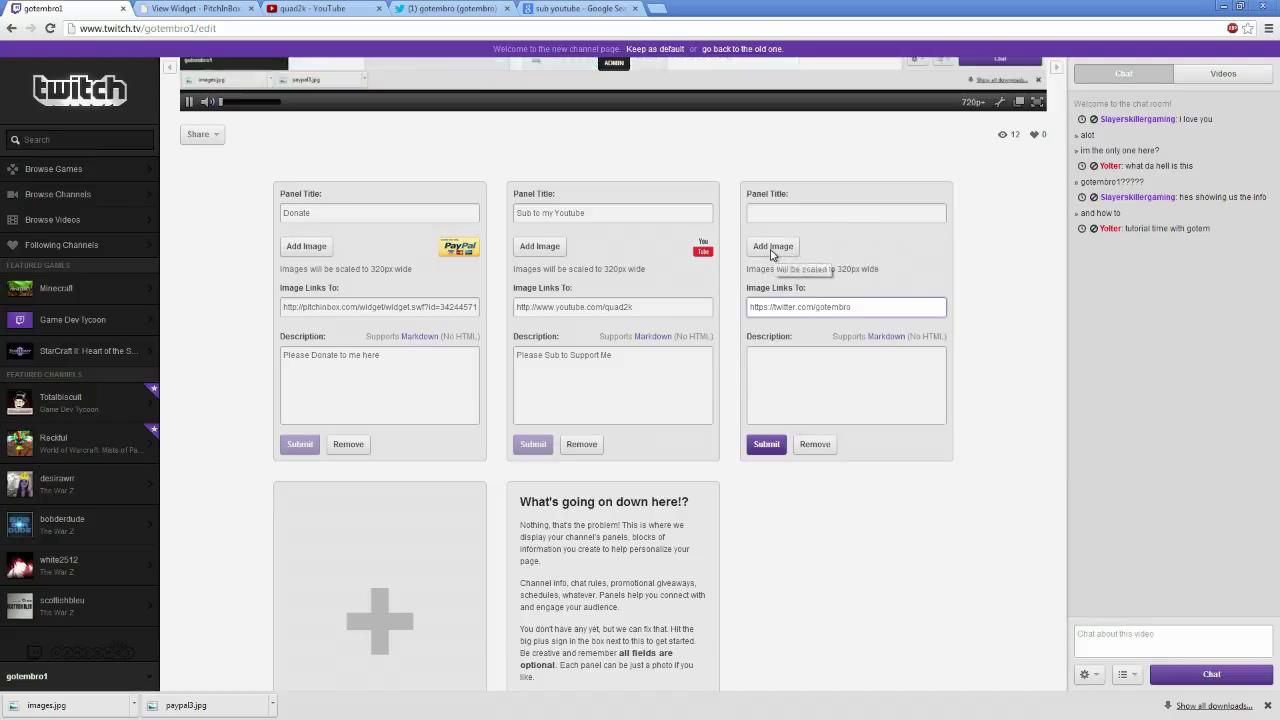
Attach the cropped Twitter bird image to the third panel and submit it
left_click(771, 255)
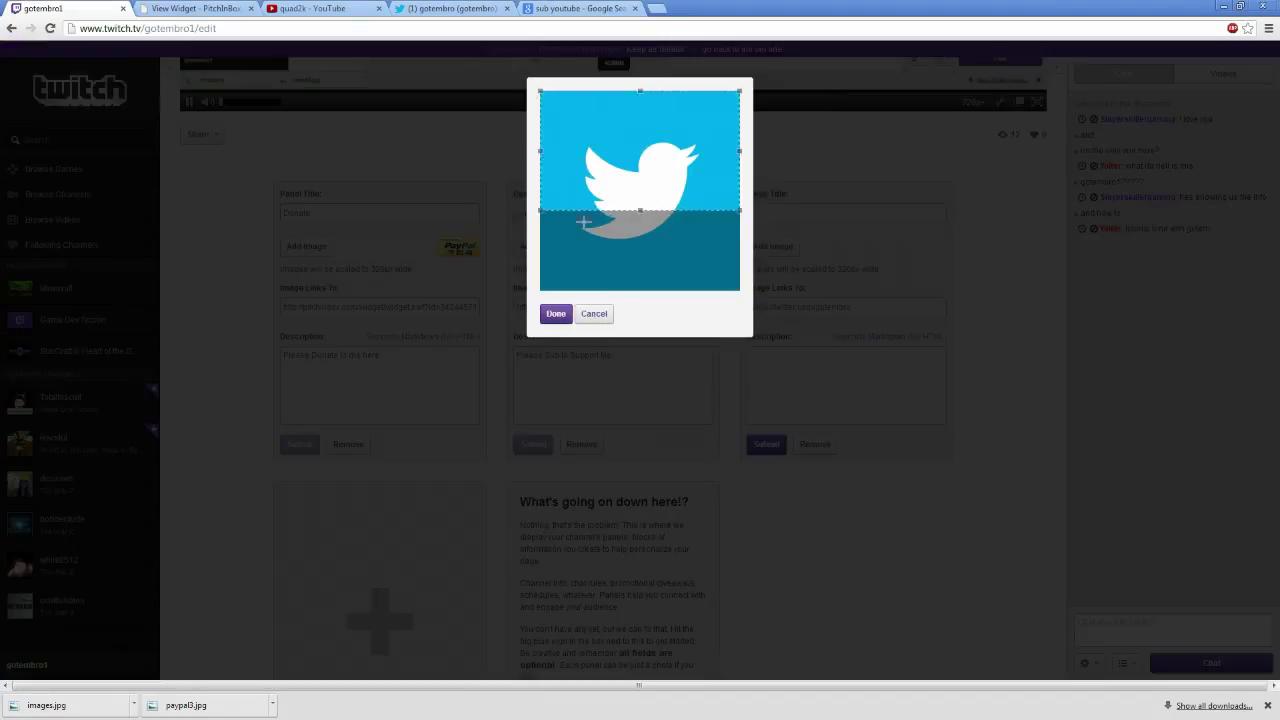
left_click_drag(641, 209, 640, 299)
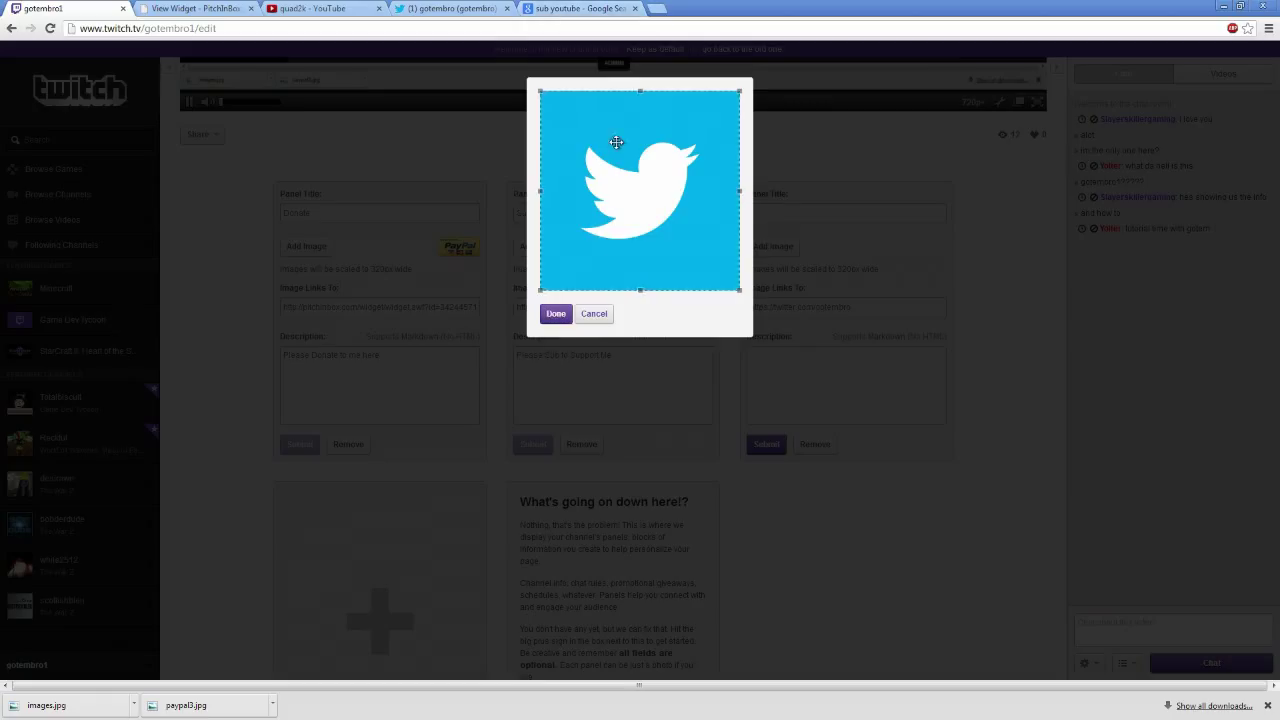
left_click(555, 313)
left_click(842, 213)
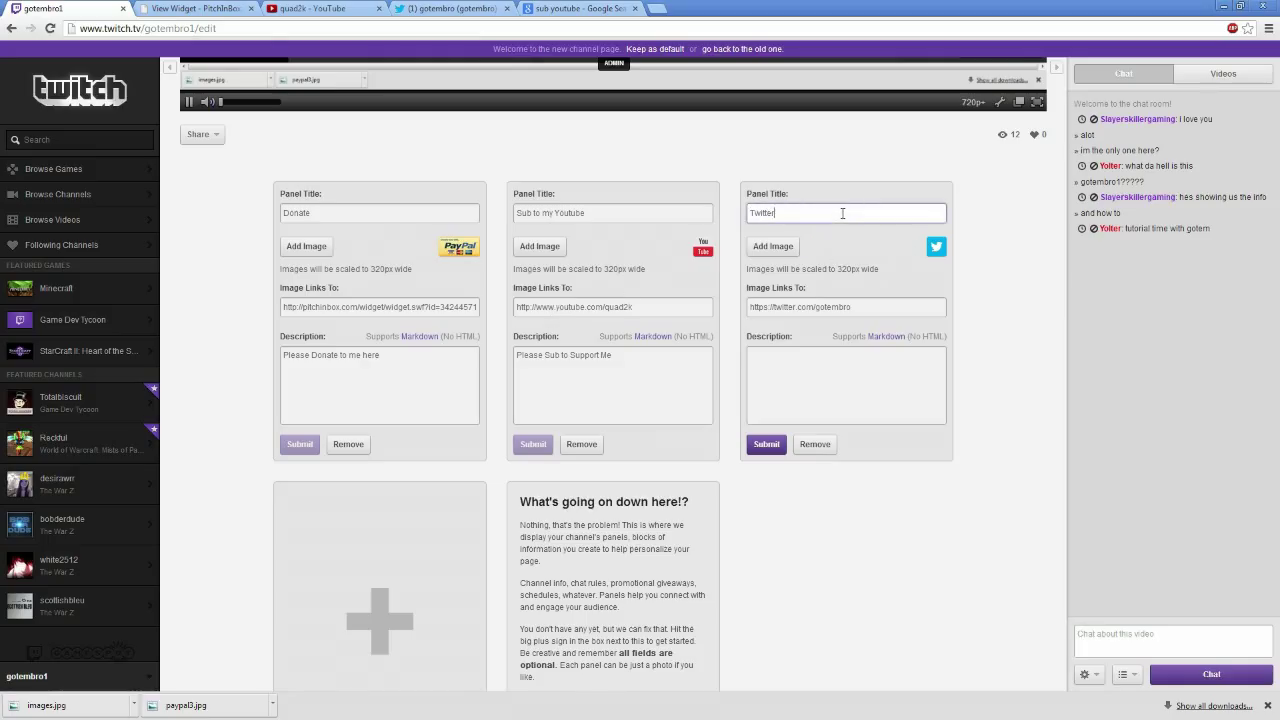
left_click(767, 444)
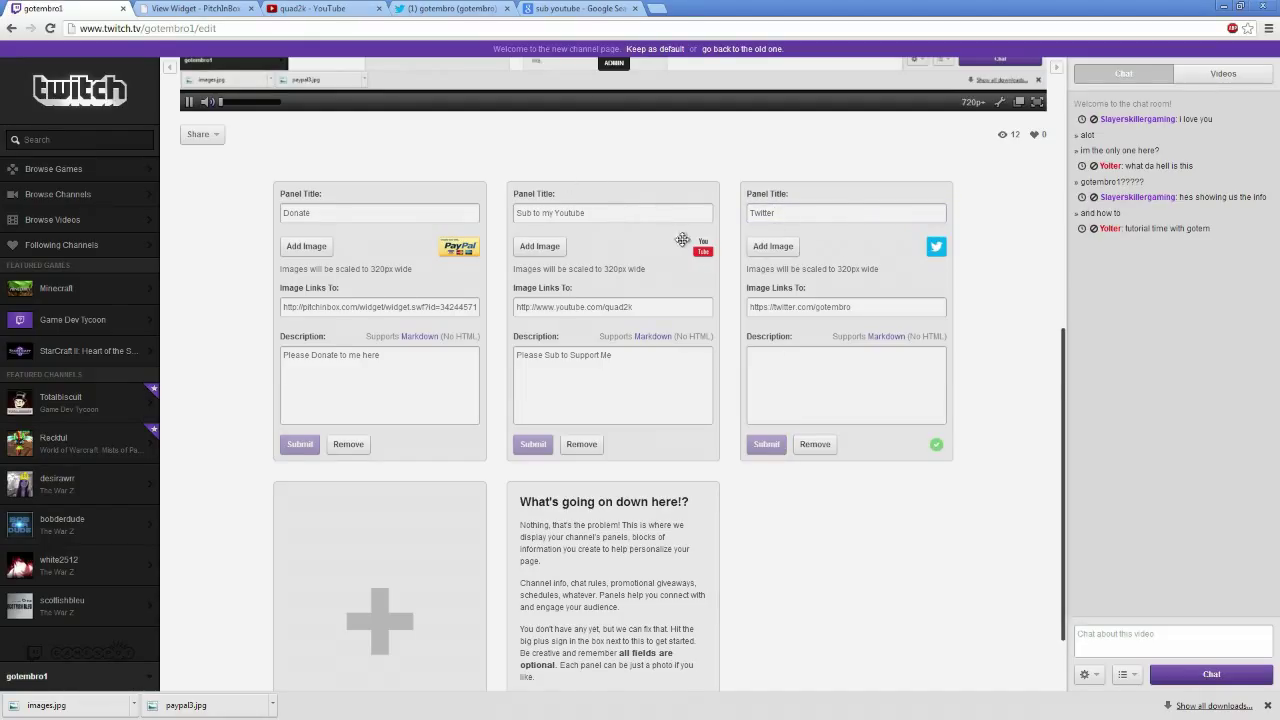
Remove 'edit' from the channel URL to load the public page and scroll to the three panels
scroll(914, 386, "up", 4)
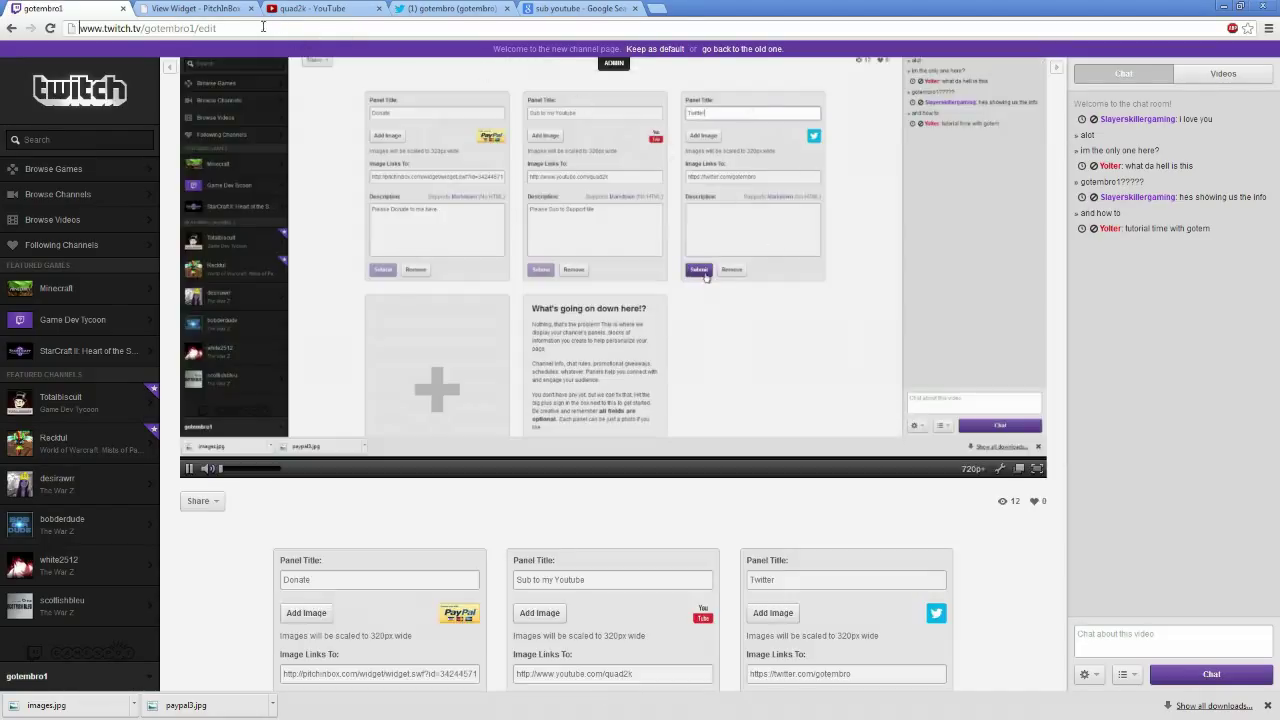
double_click(210, 29)
key("BackSpace")
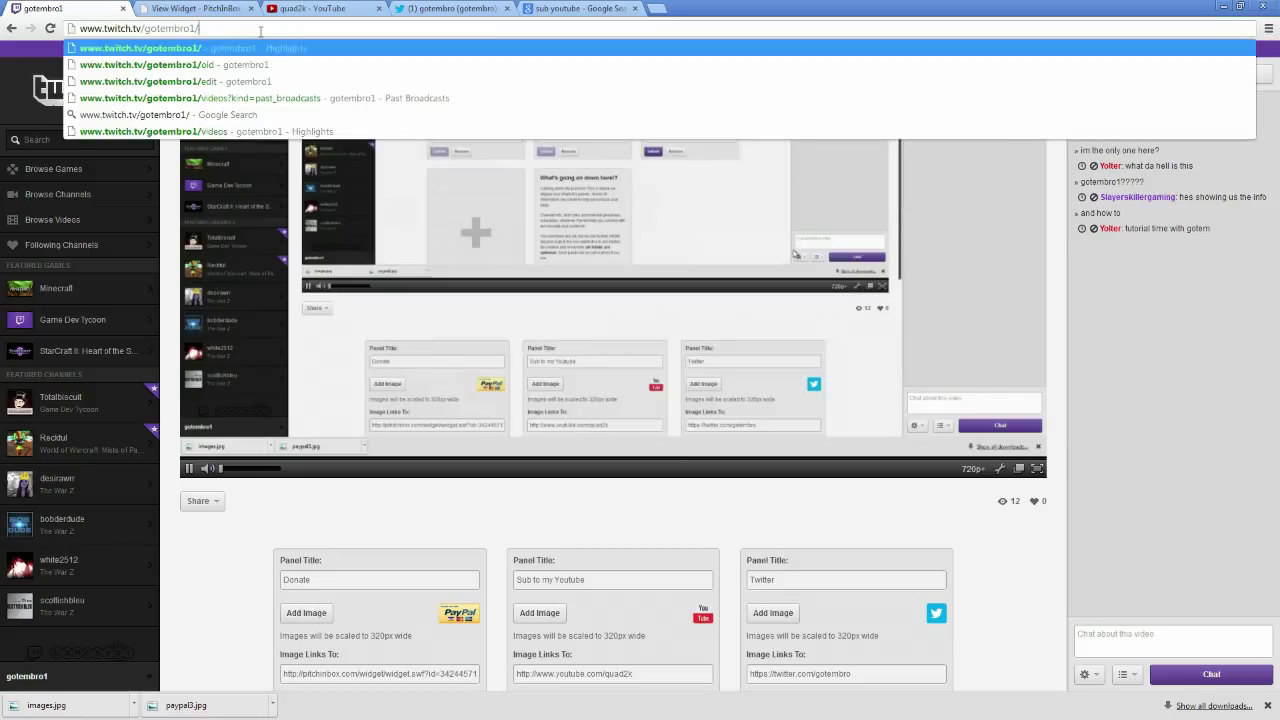
key("Return")
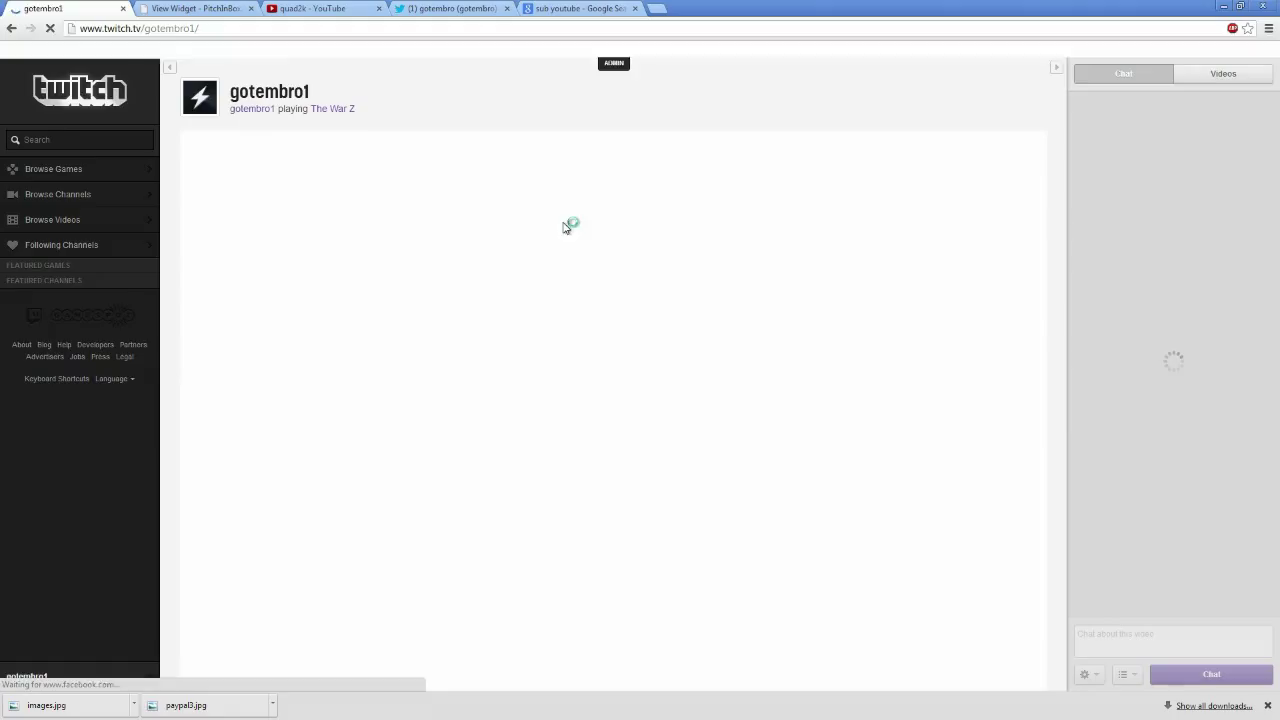
scroll(740, 270, "down", 3)
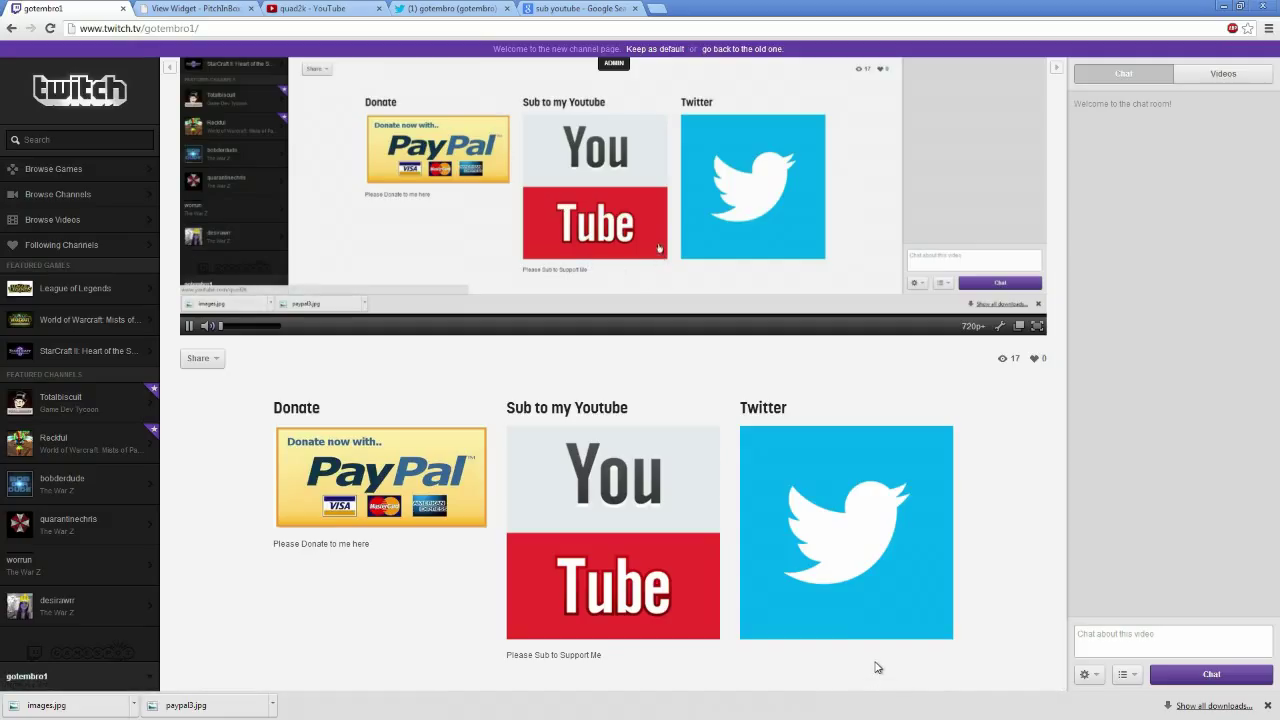
scroll(860, 520, "up", 2)
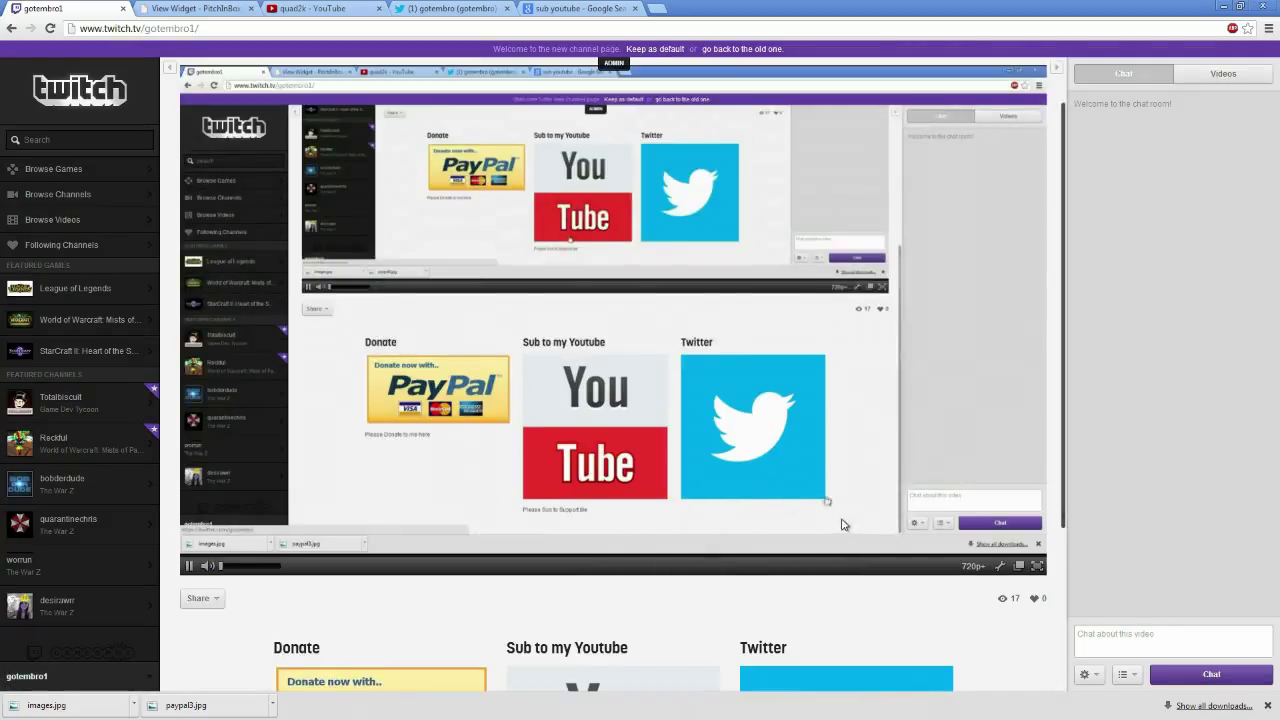
scroll(417, 364, "down", 2)
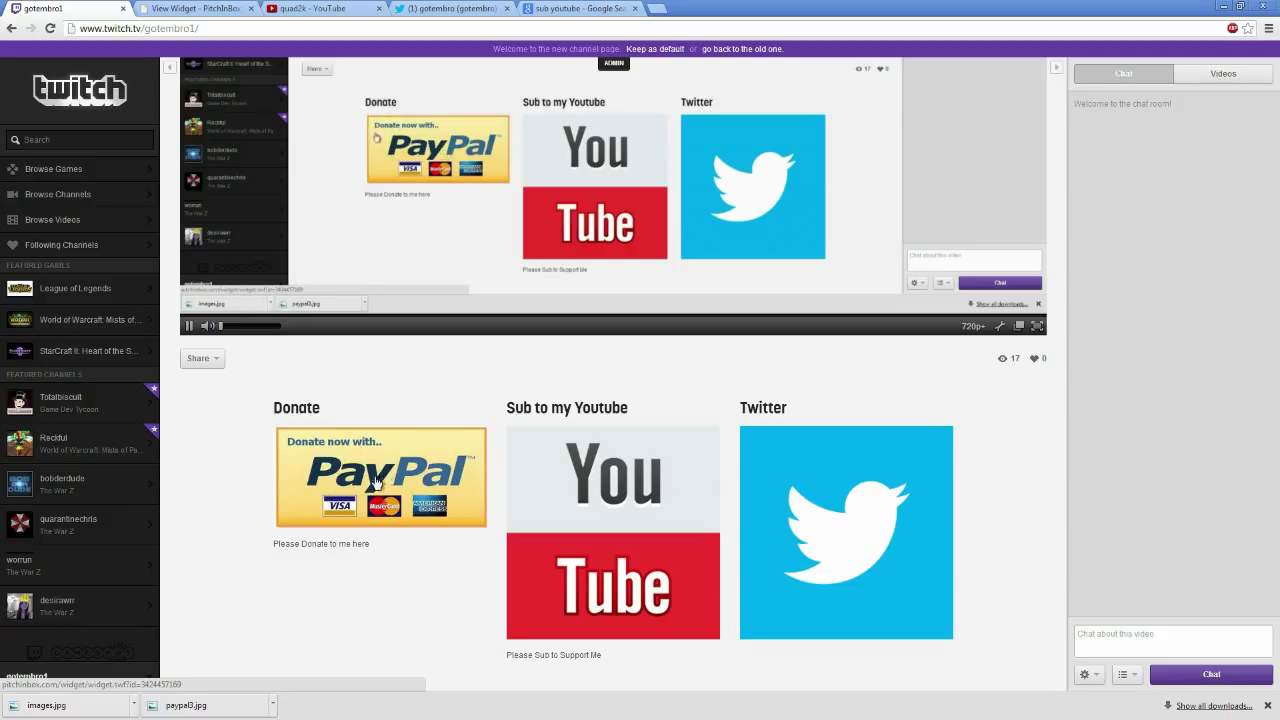
left_click(447, 480)
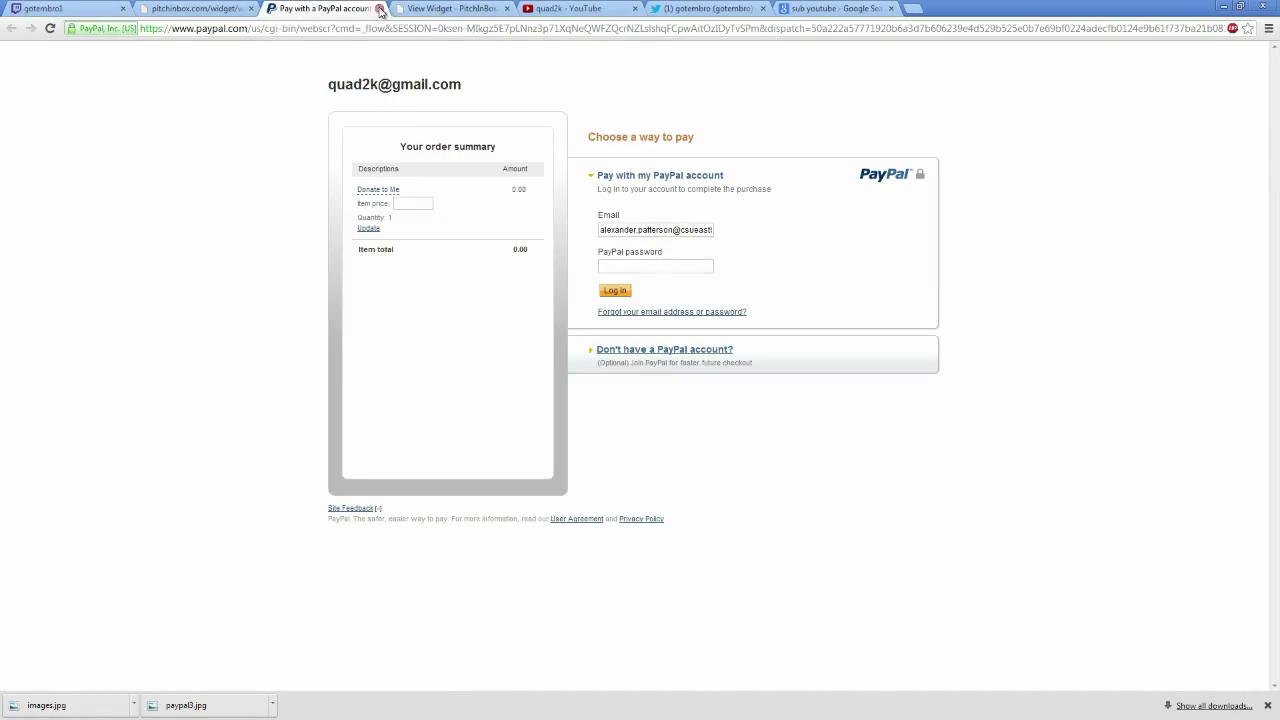
left_click(380, 9)
left_click(250, 9)
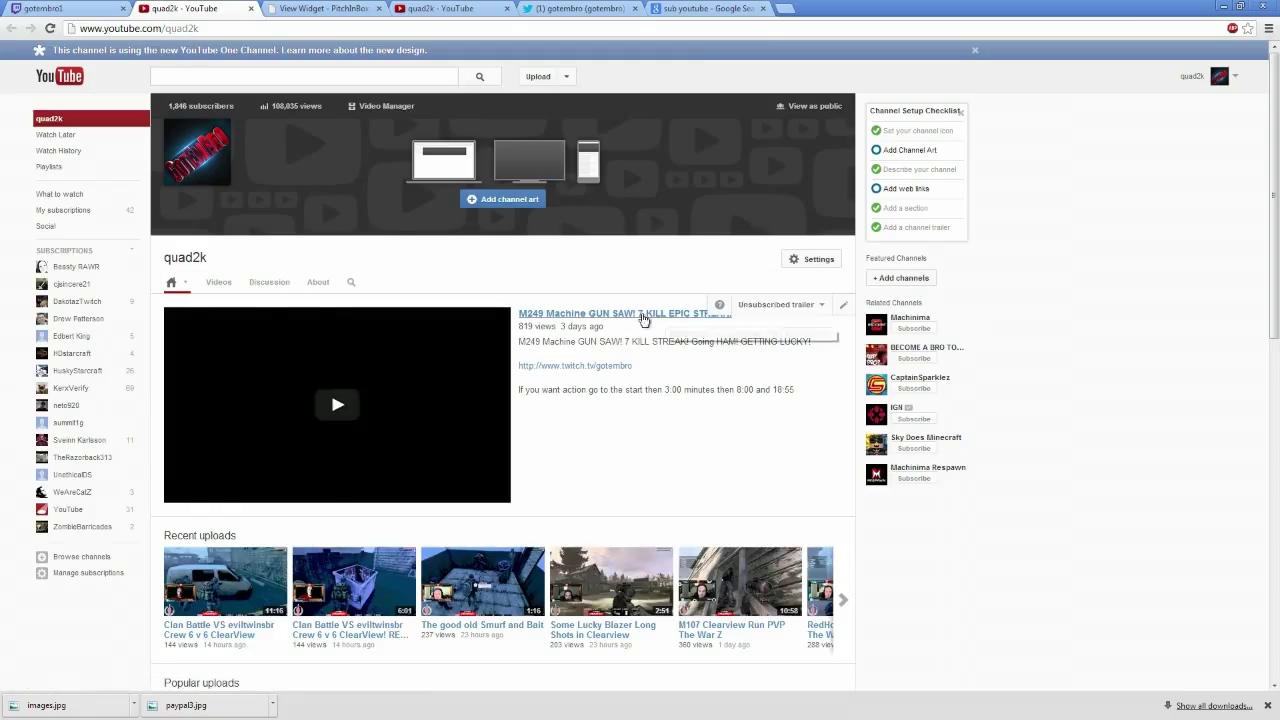
left_click(250, 9)
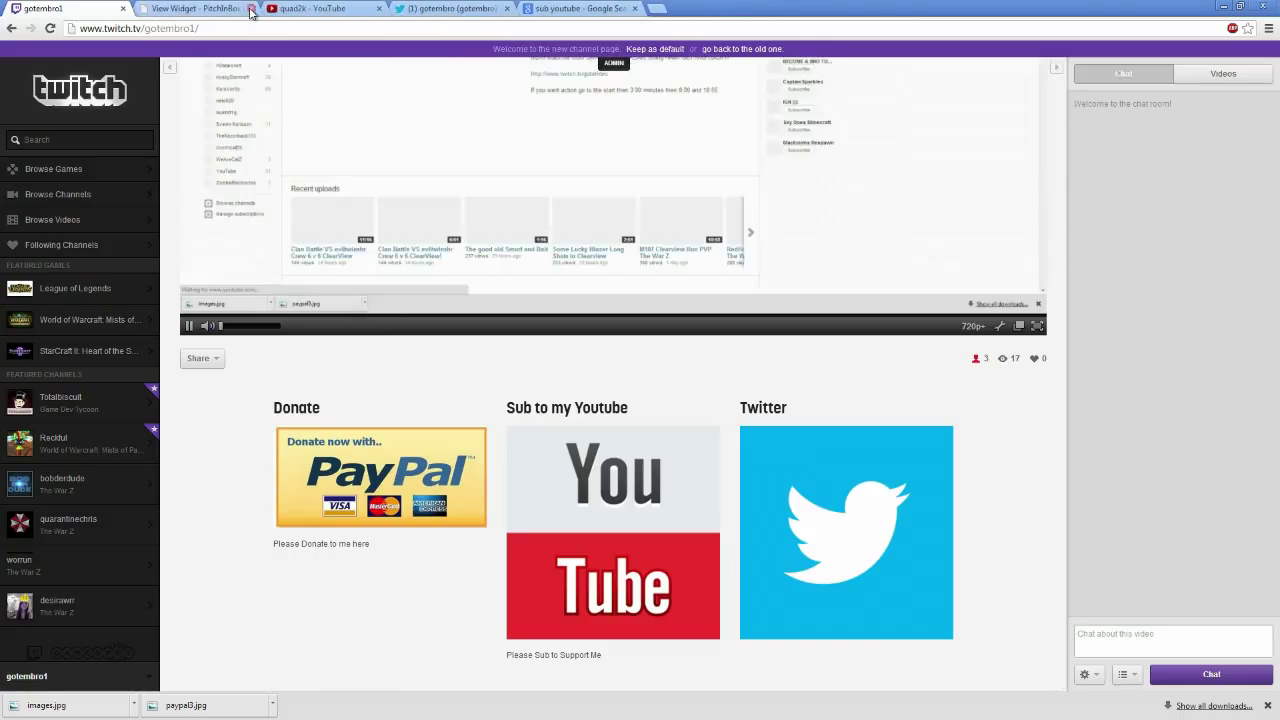
left_click(865, 487)
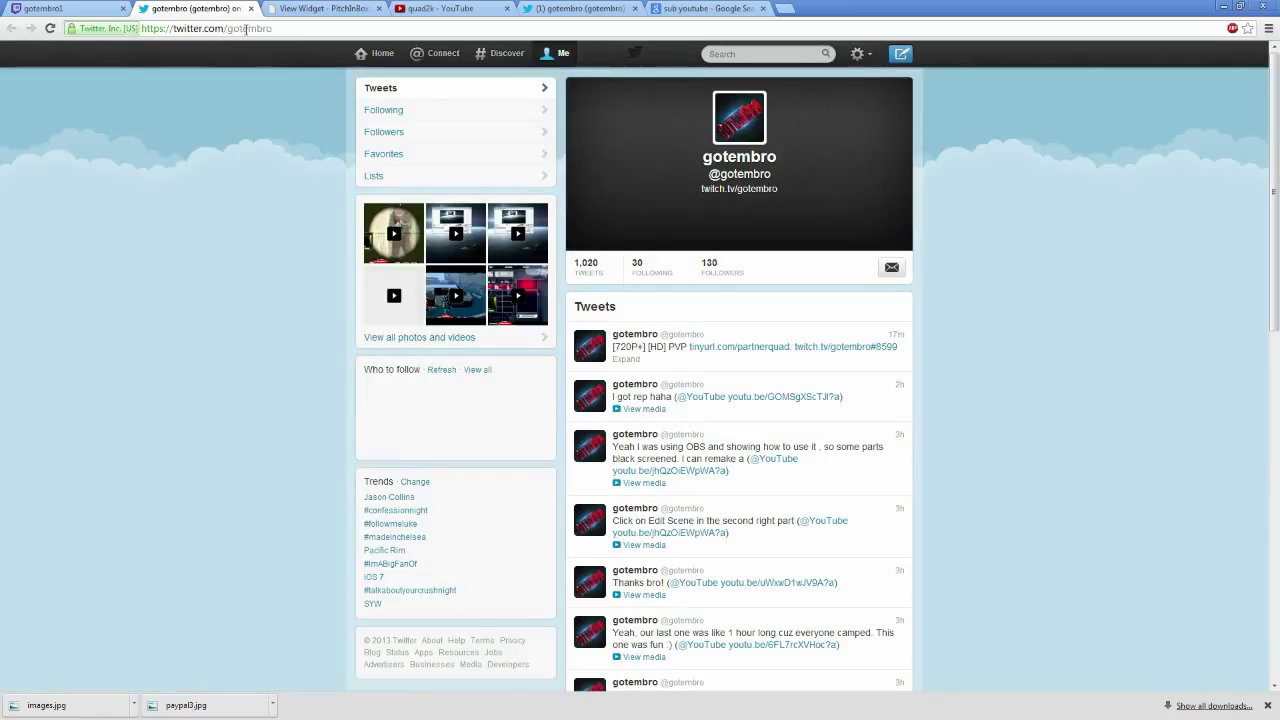
left_click(251, 8)
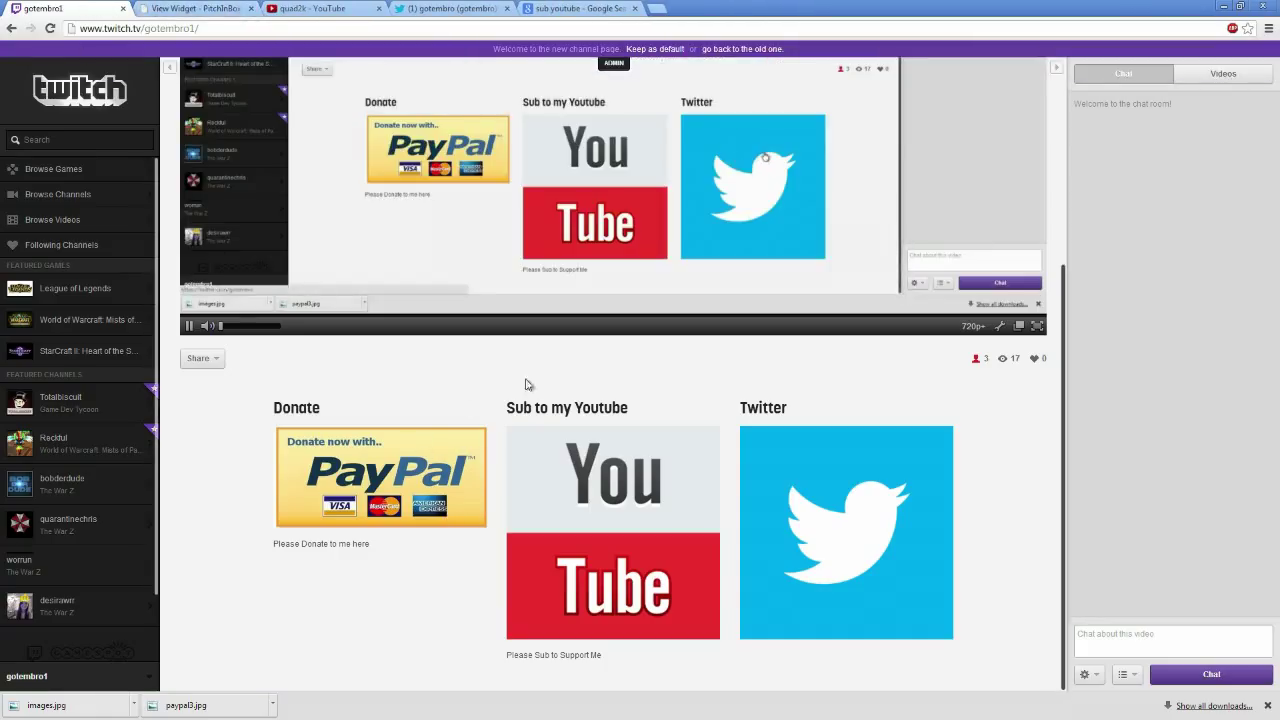
scroll(527, 384, "up", 3)
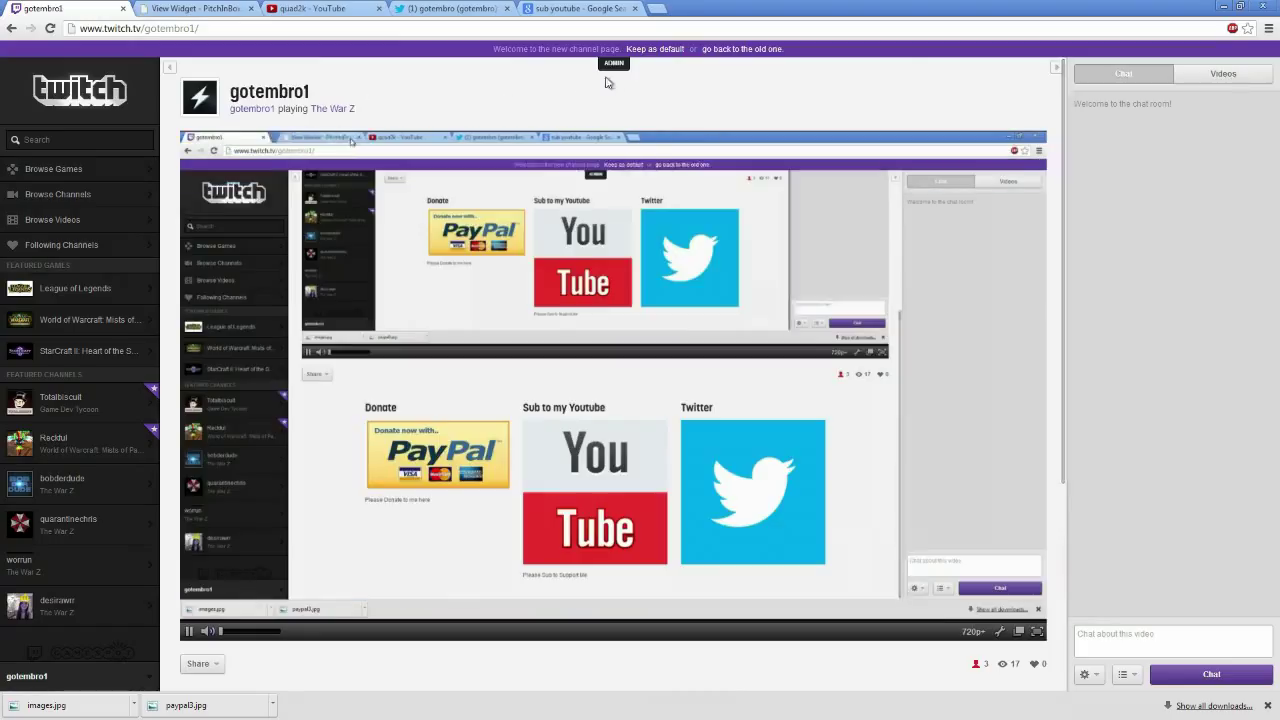
Reopen ADMIN > Edit on the channel page and scroll to the Donate, YouTube and Twitter panel forms
left_click(613, 63)
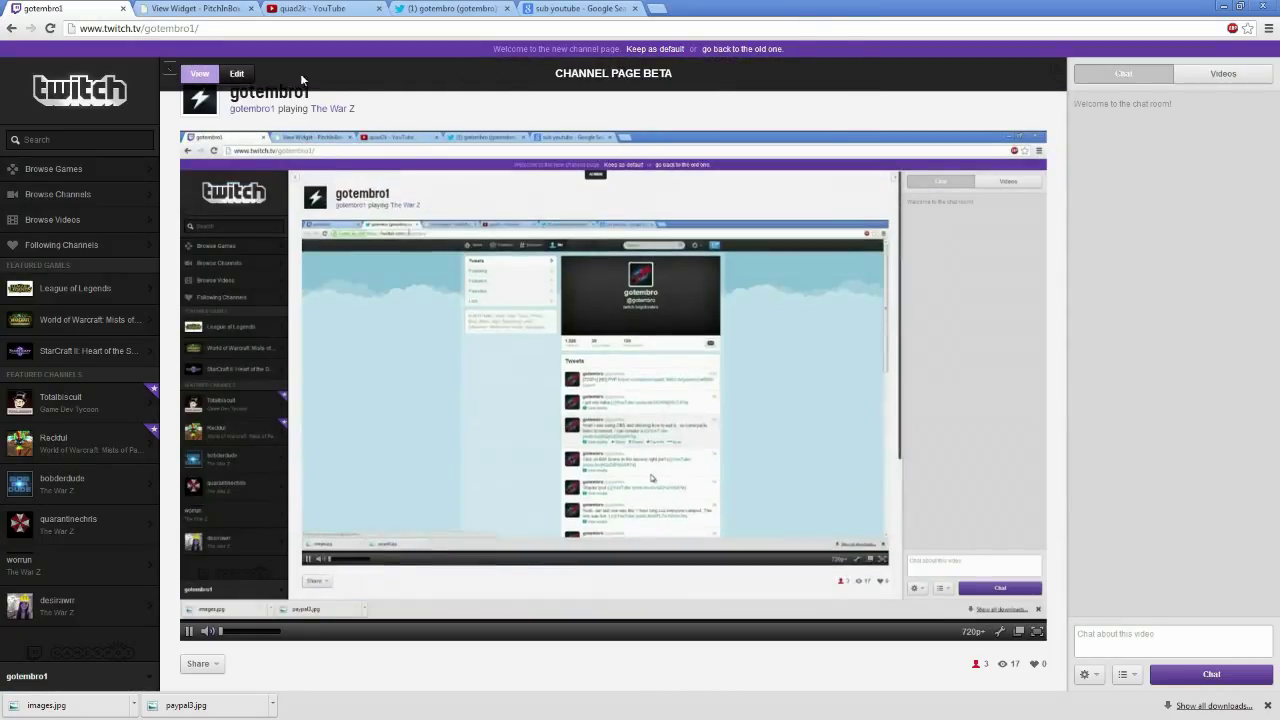
left_click(236, 73)
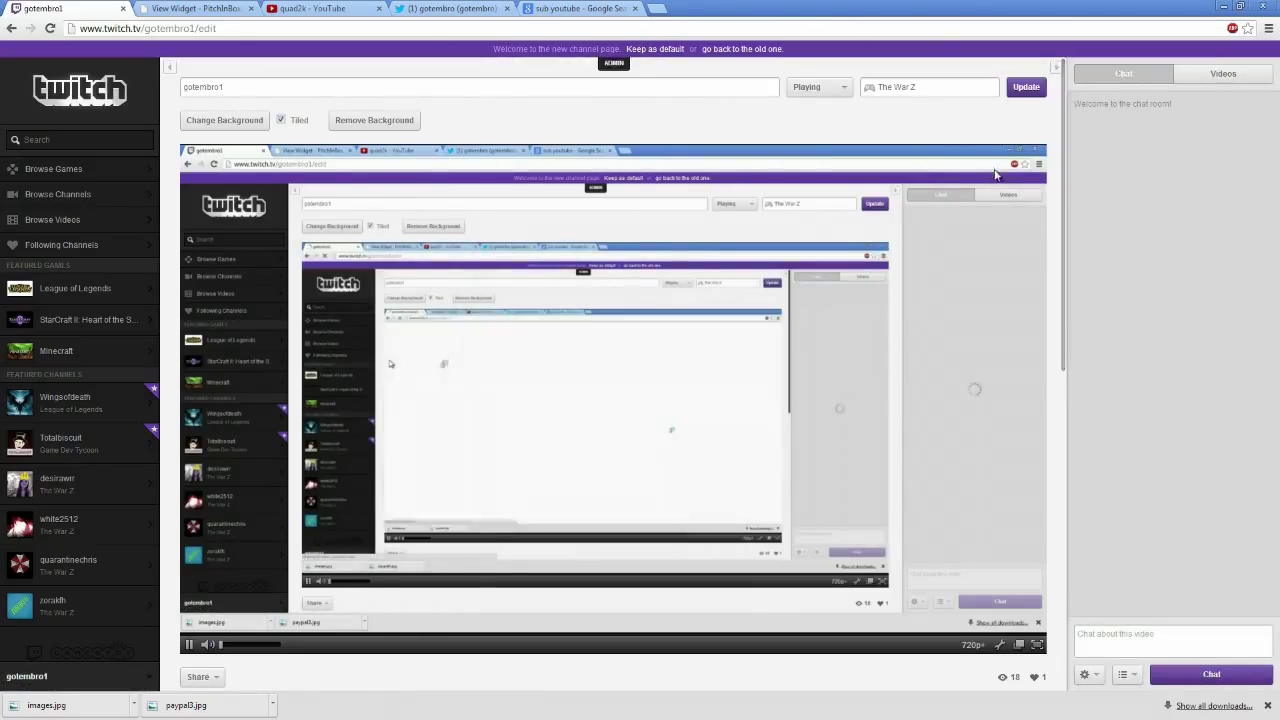
scroll(1049, 509, "down", 7)
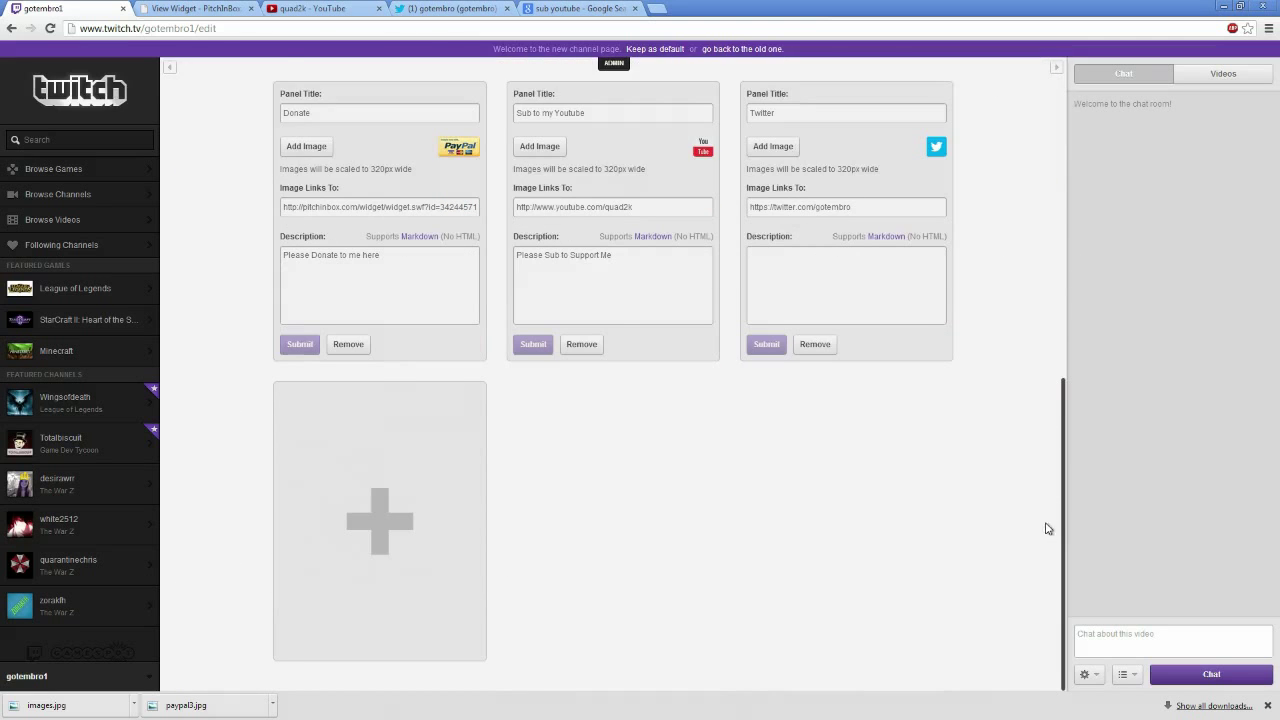
scroll(400, 386, "up", 3)
scroll(614, 549, "down", 3)
scroll(517, 300, "up", 3)
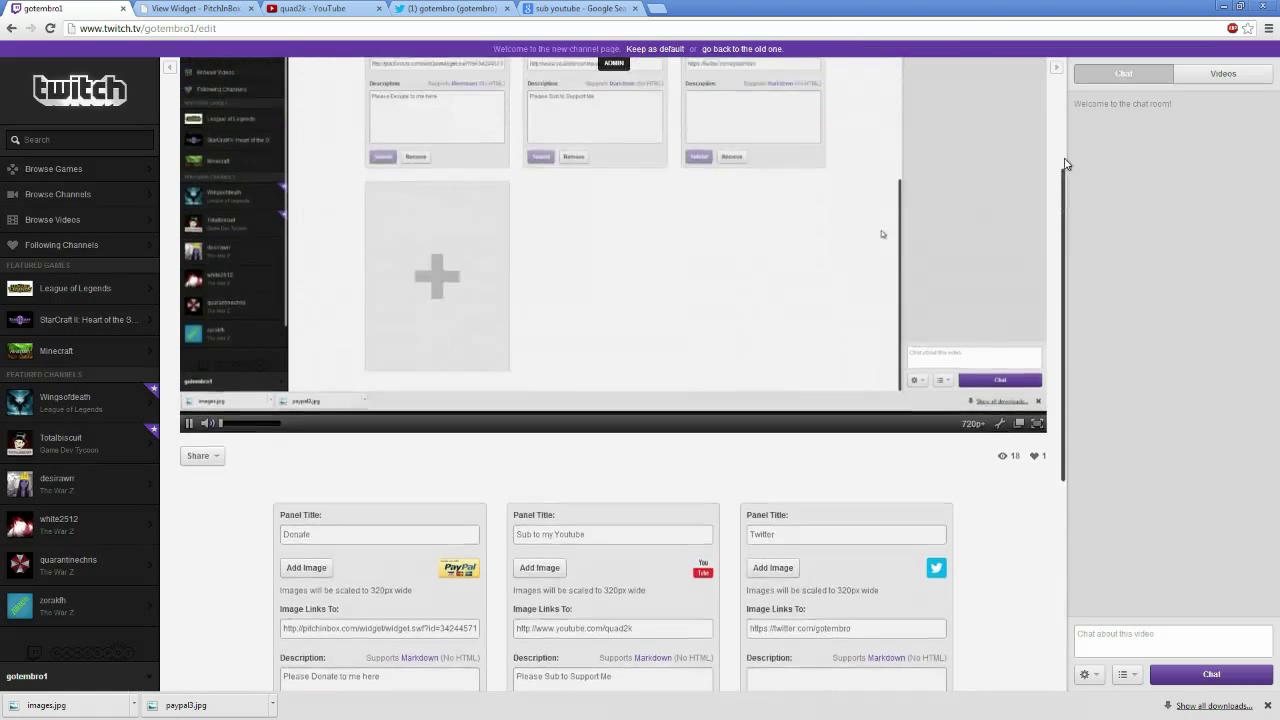
scroll(1066, 100, "up", 2)
left_click_drag(1066, 100, 1066, 370)
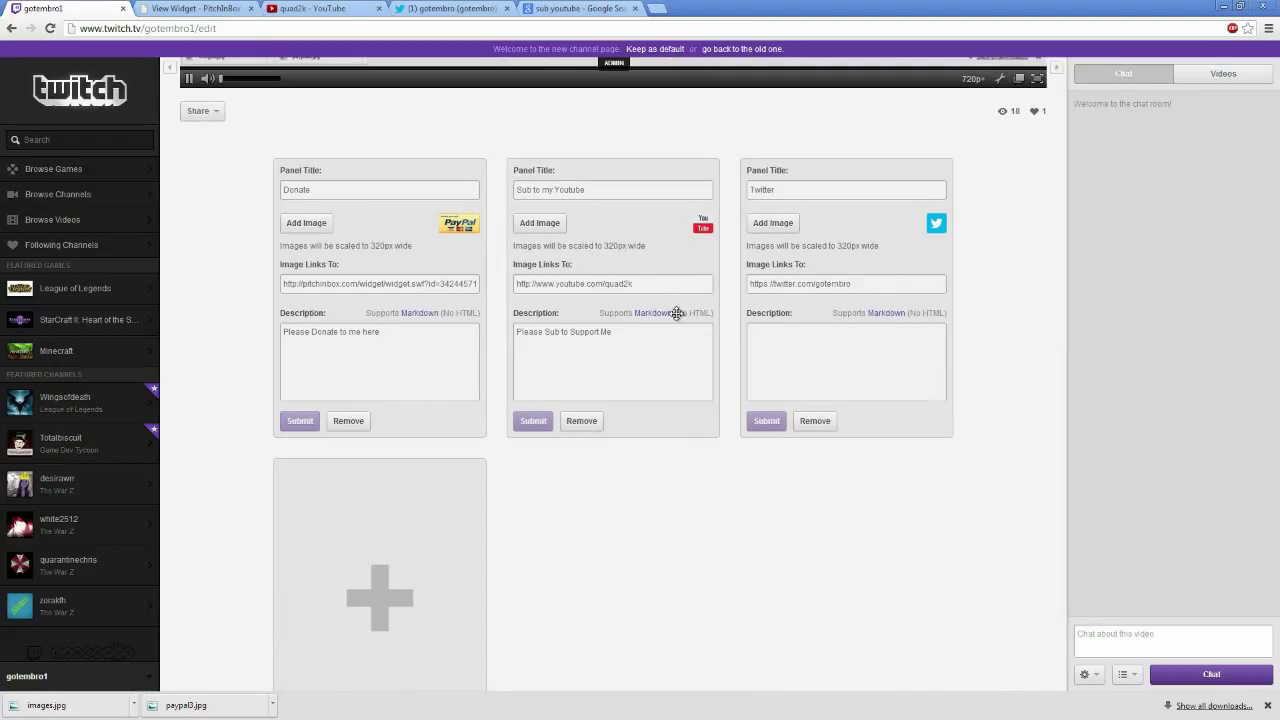
Reorder the panels to Sub to my Youtube first, Twitter second, and Donate last
left_click_drag(677, 313, 676, 322)
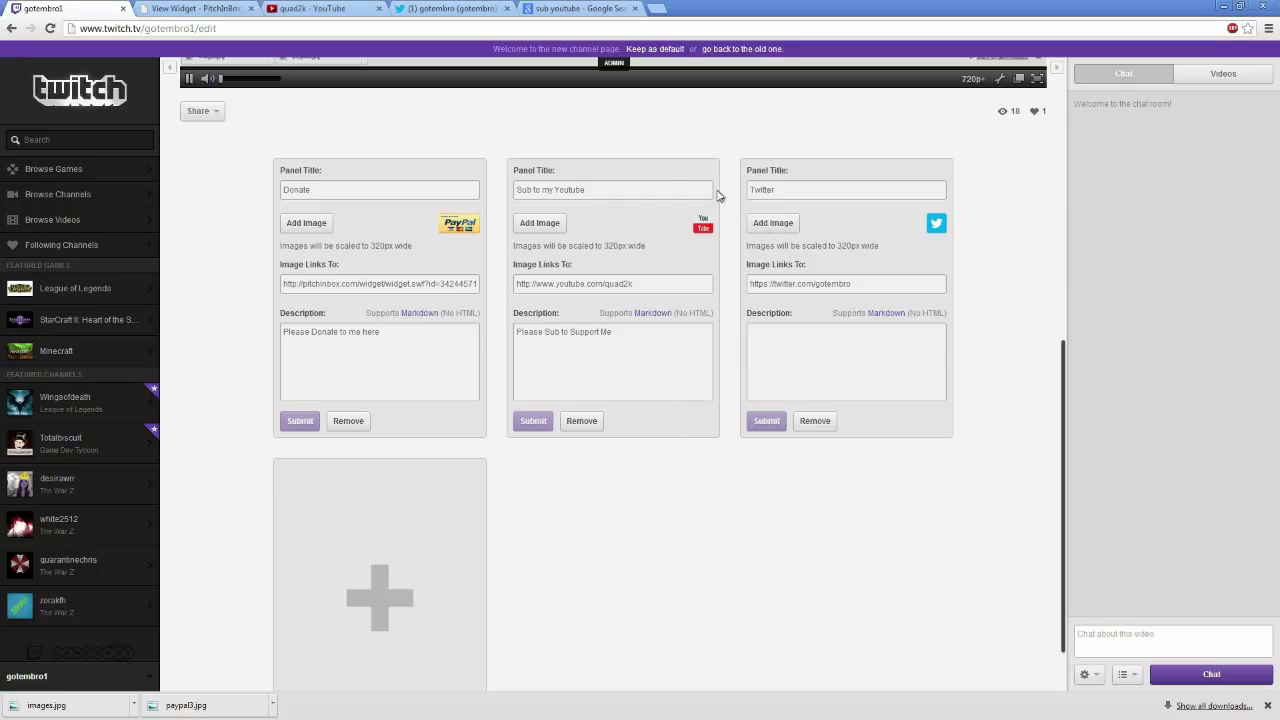
left_click_drag(655, 176, 270, 172)
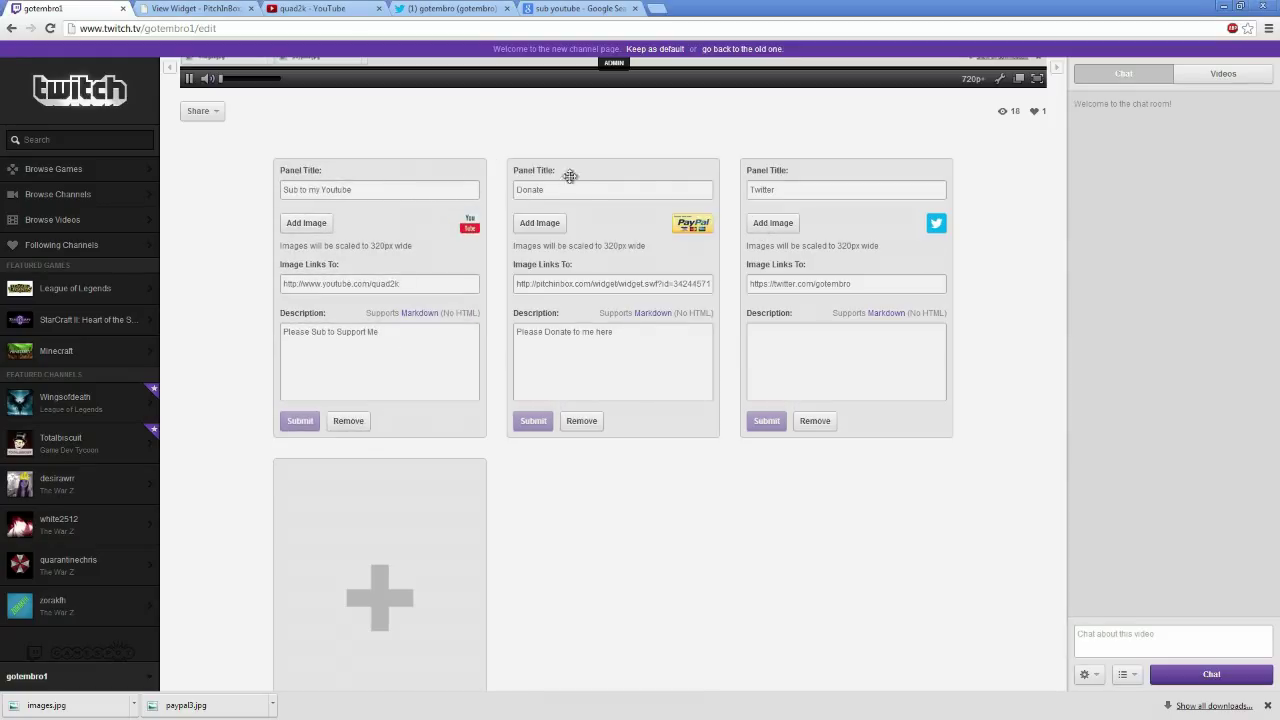
left_click_drag(821, 169, 610, 170)
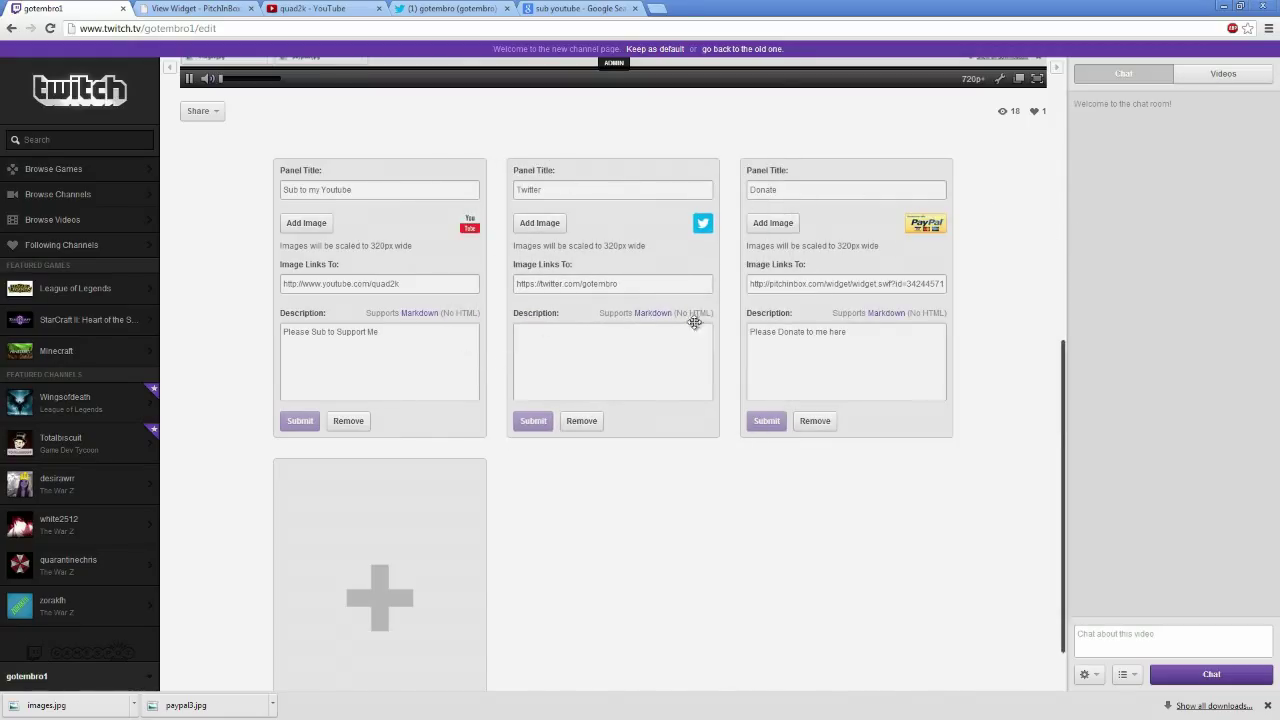
scroll(694, 322, "up", 3)
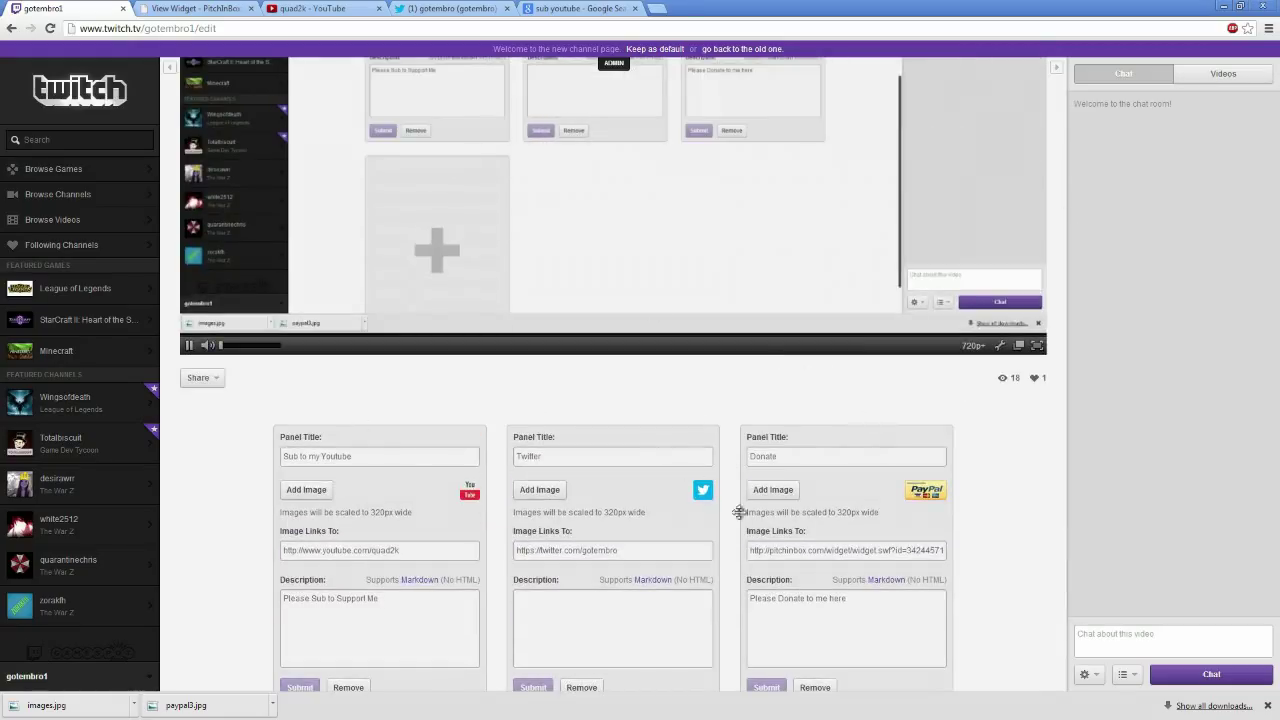
scroll(732, 483, "up", 1)
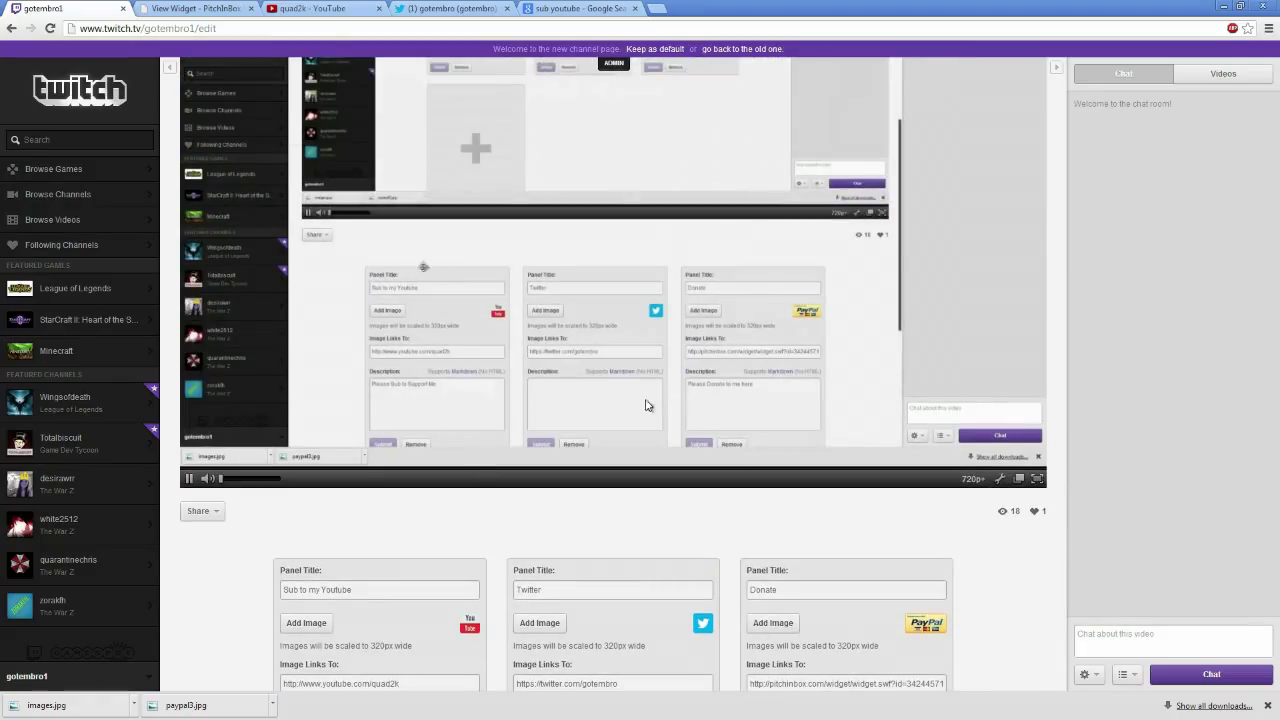
scroll(1033, 437, "up", 2)
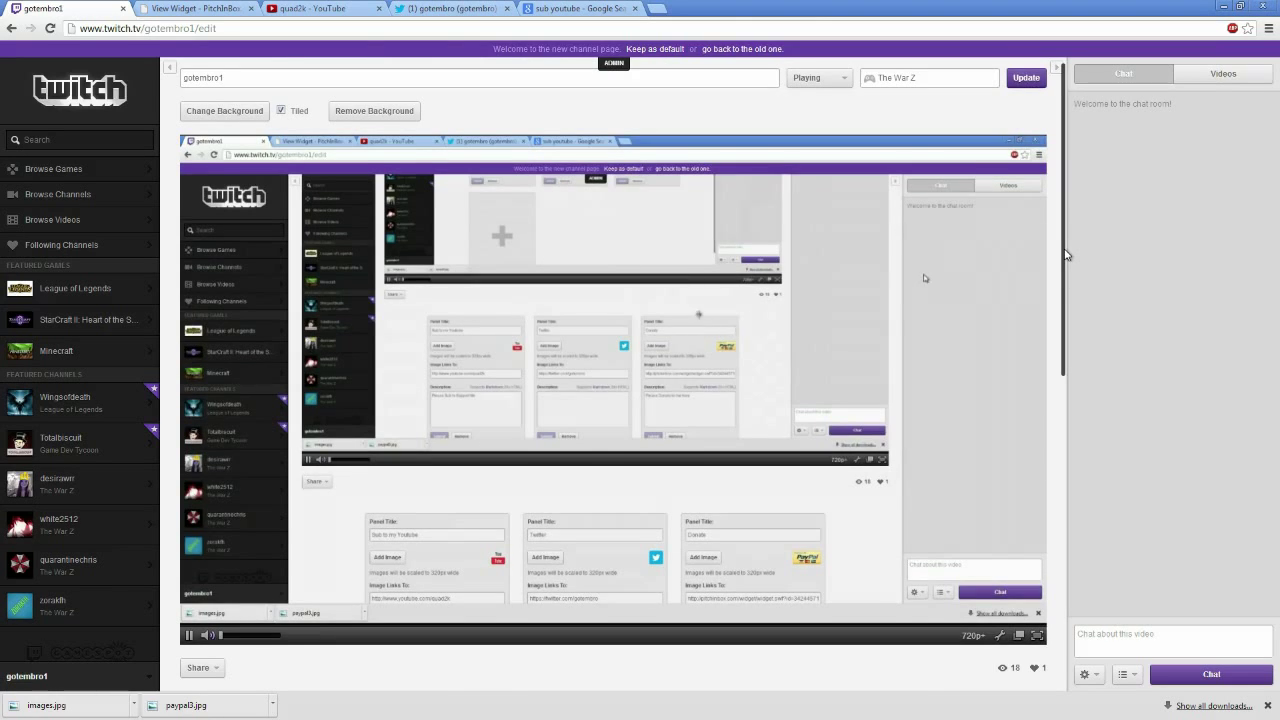
left_click_drag(1064, 257, 1066, 660)
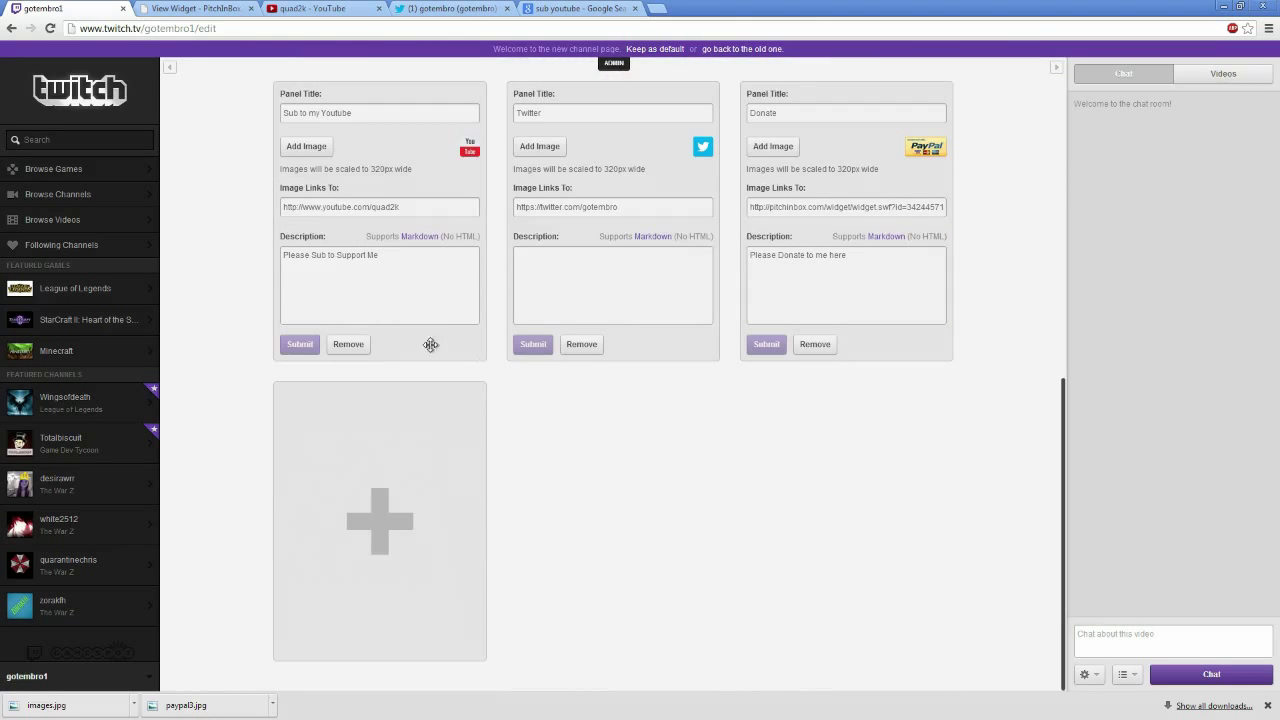